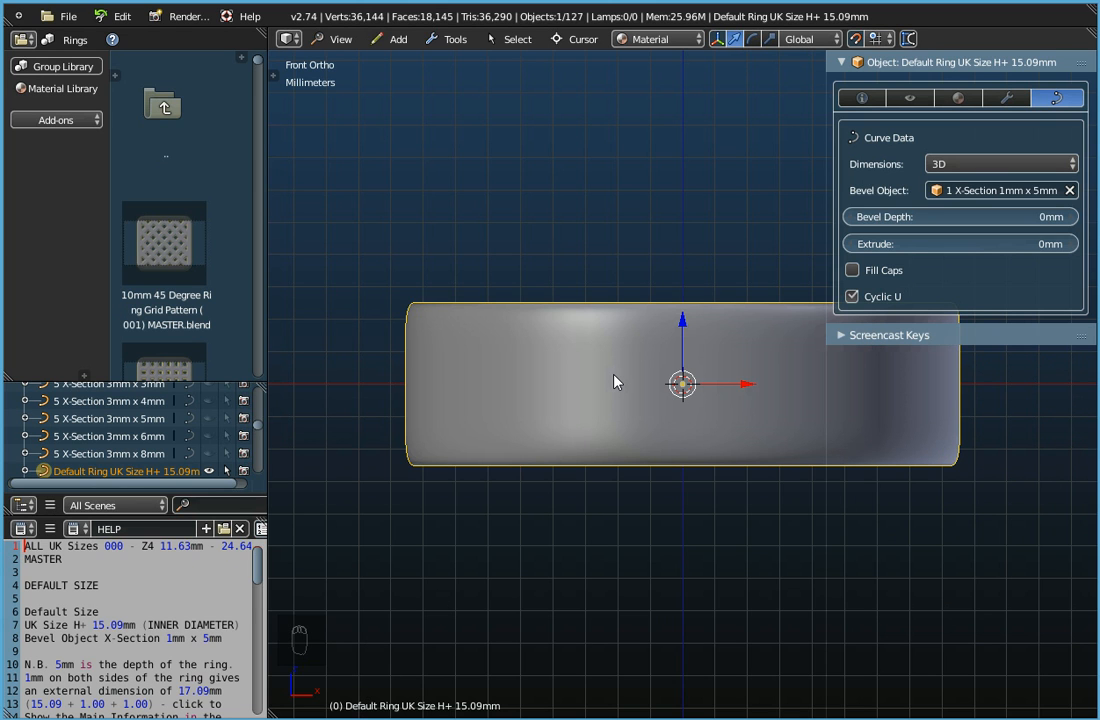
- Clear the default ring's bevel object and hide the Default Ring UK Size H+ 15.09mm curve
{"action": "middle_click_drag", "start_coordinate": [614, 381], "coordinate": [449, 462]}
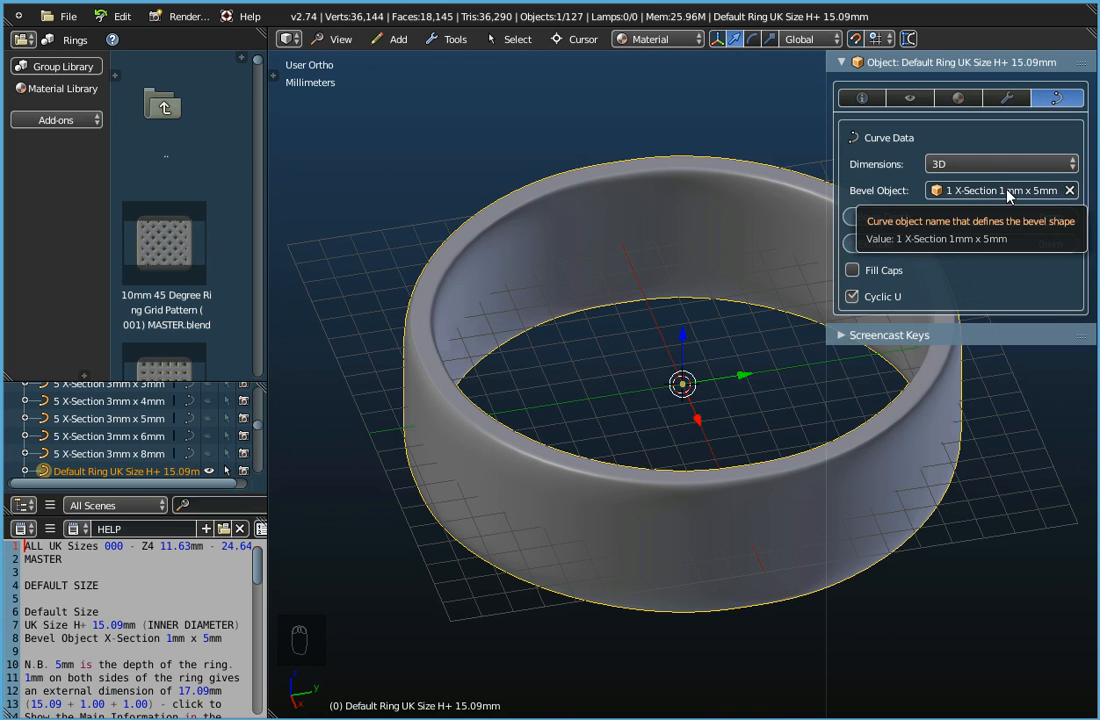
{"action": "left_click", "coordinate": [1070, 191]}
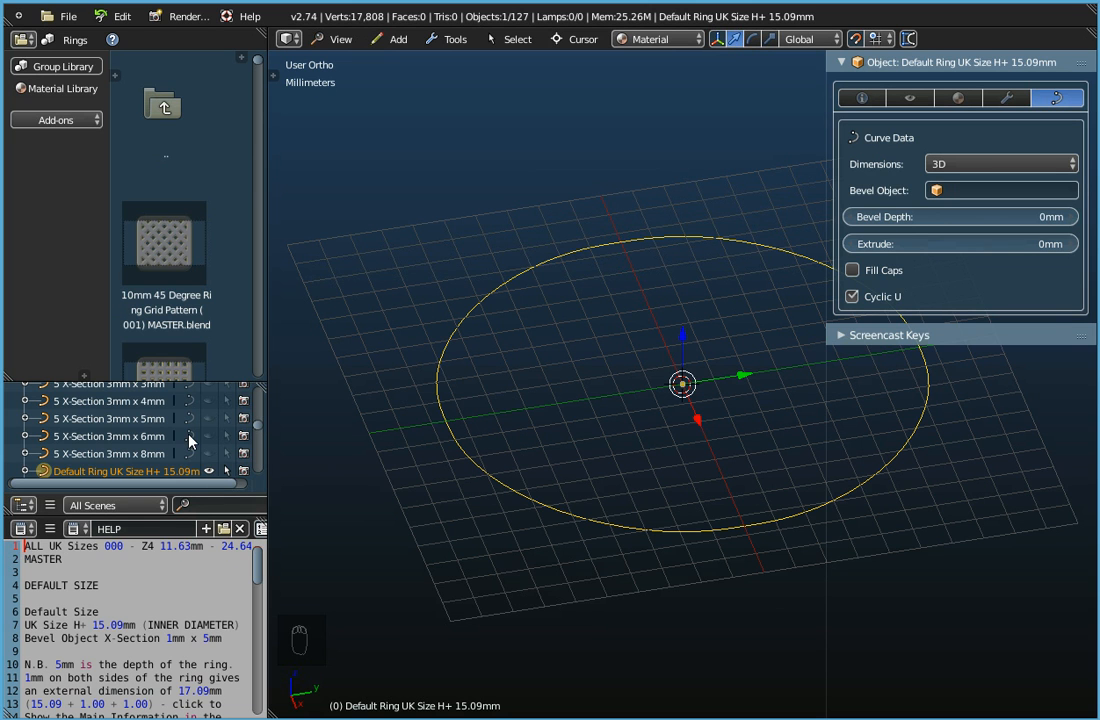
{"action": "scroll", "coordinate": [190, 440], "scroll_direction": "down", "scroll_amount": 3}
{"action": "left_click", "coordinate": [228, 411]}
{"action": "left_click", "coordinate": [209, 411]}
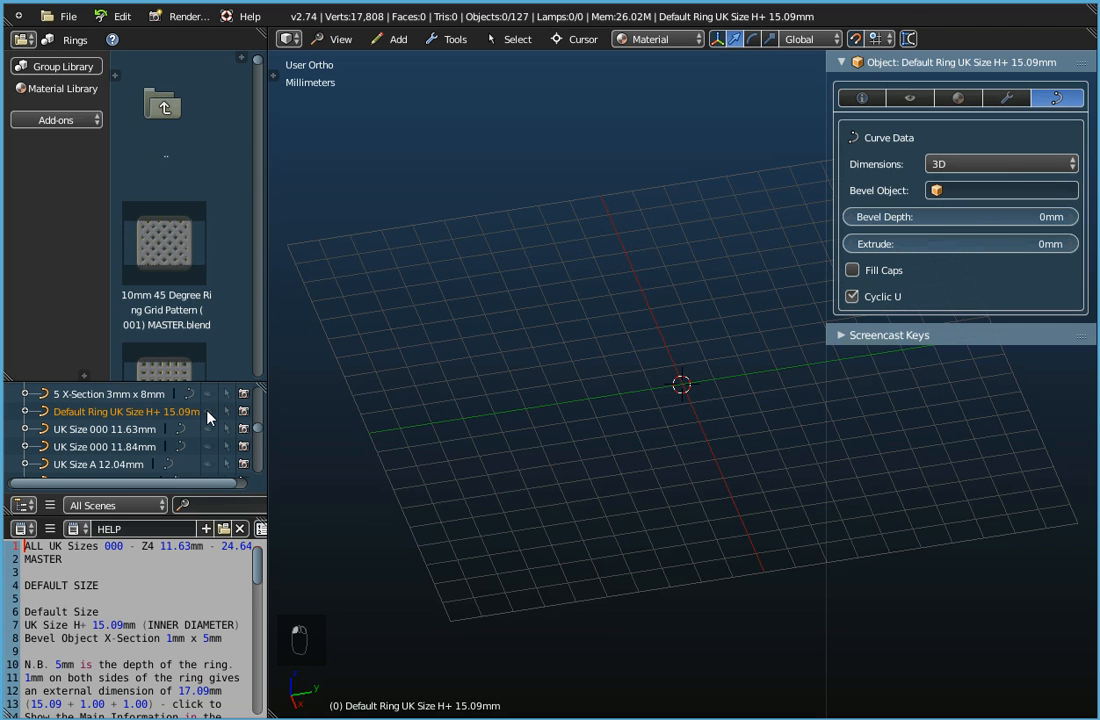
- Unhide the UK Size P+ 18.14mm ring curve and make it the selected object
{"action": "scroll", "coordinate": [210, 420], "scroll_direction": "down", "scroll_amount": 7}
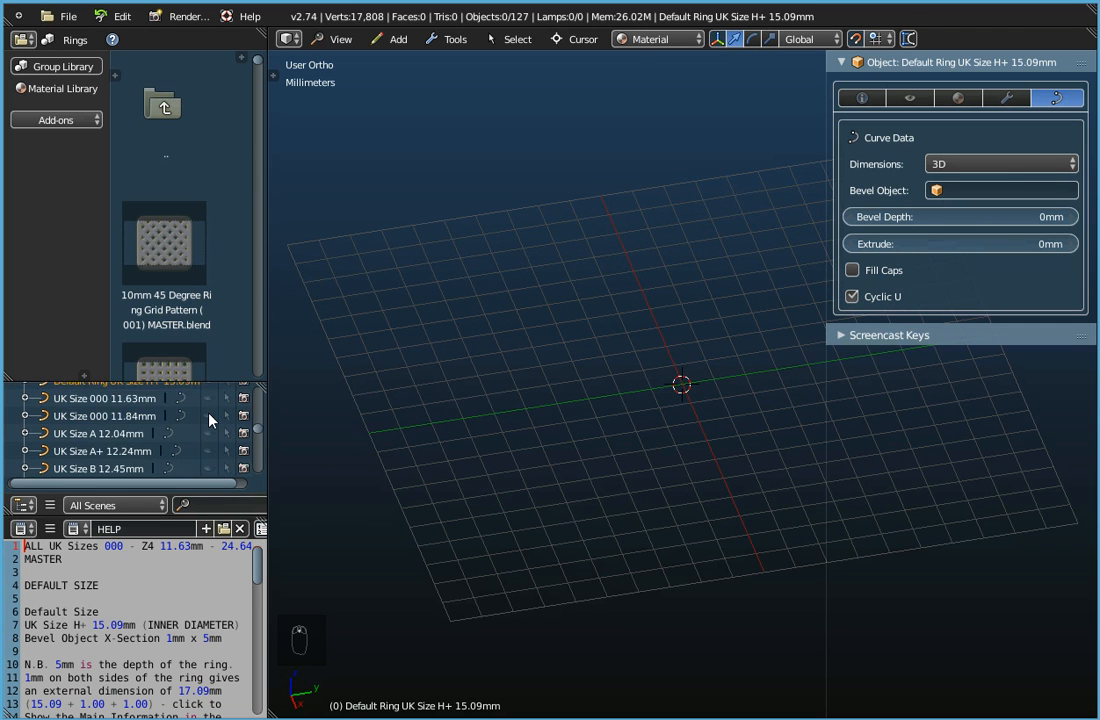
{"action": "scroll", "coordinate": [209, 420], "scroll_direction": "down", "scroll_amount": 13}
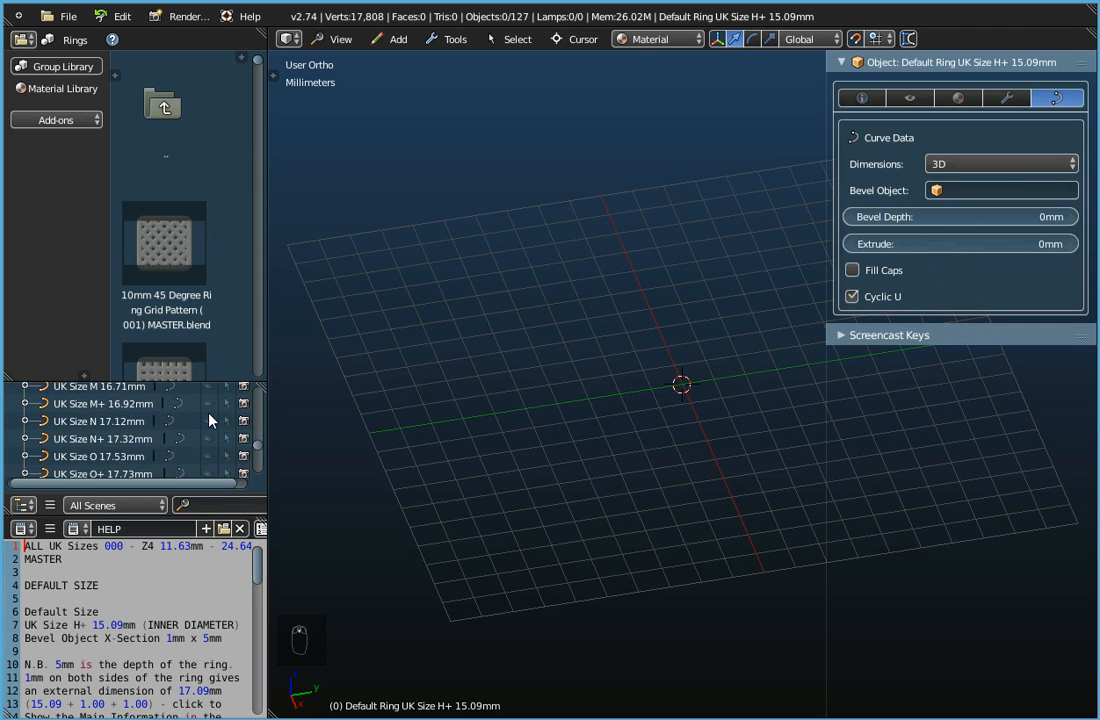
{"action": "scroll", "coordinate": [209, 420], "scroll_direction": "down", "scroll_amount": 7}
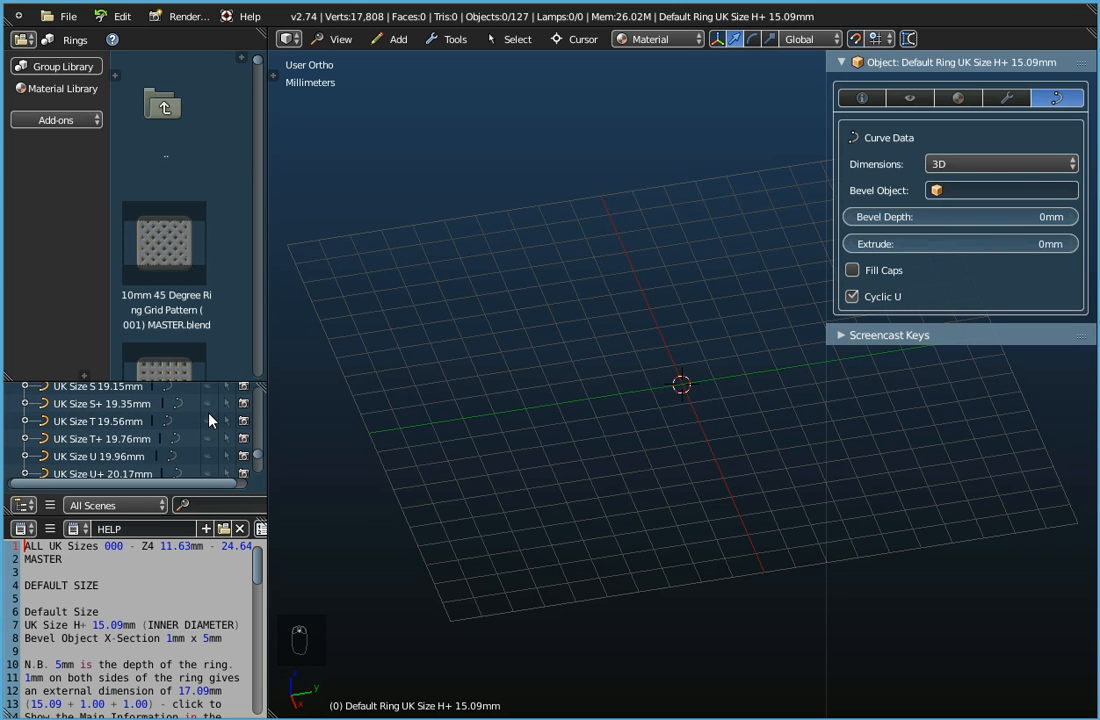
{"action": "scroll", "coordinate": [209, 420], "scroll_direction": "up", "scroll_amount": 5}
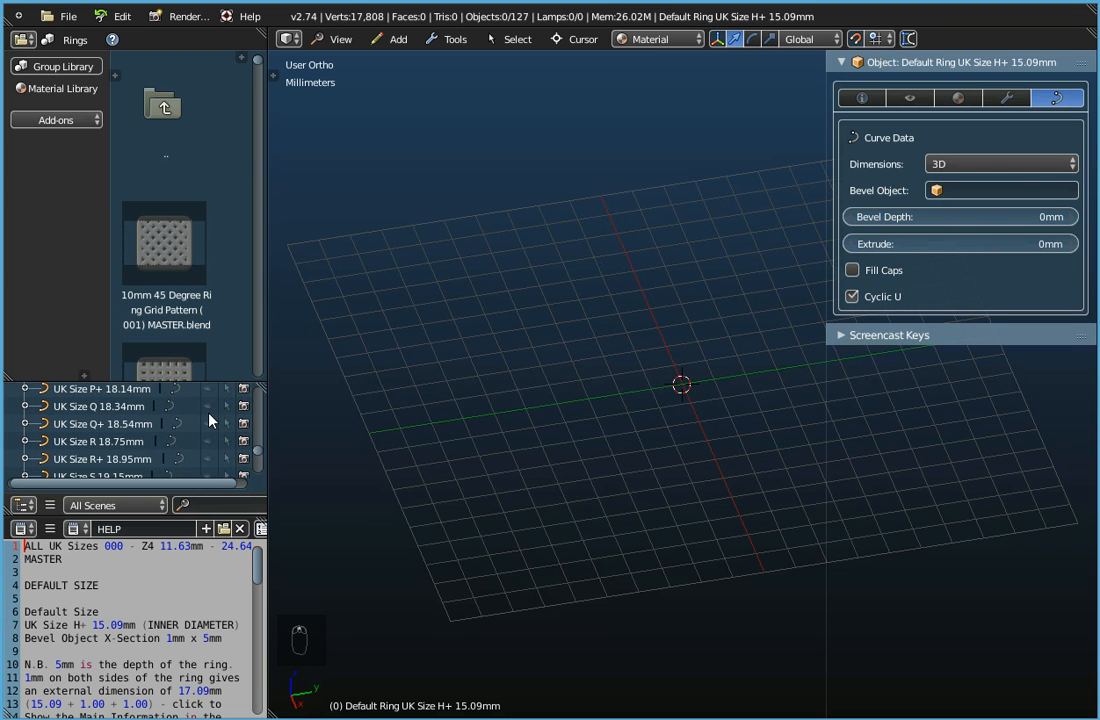
{"action": "left_click", "coordinate": [208, 389]}
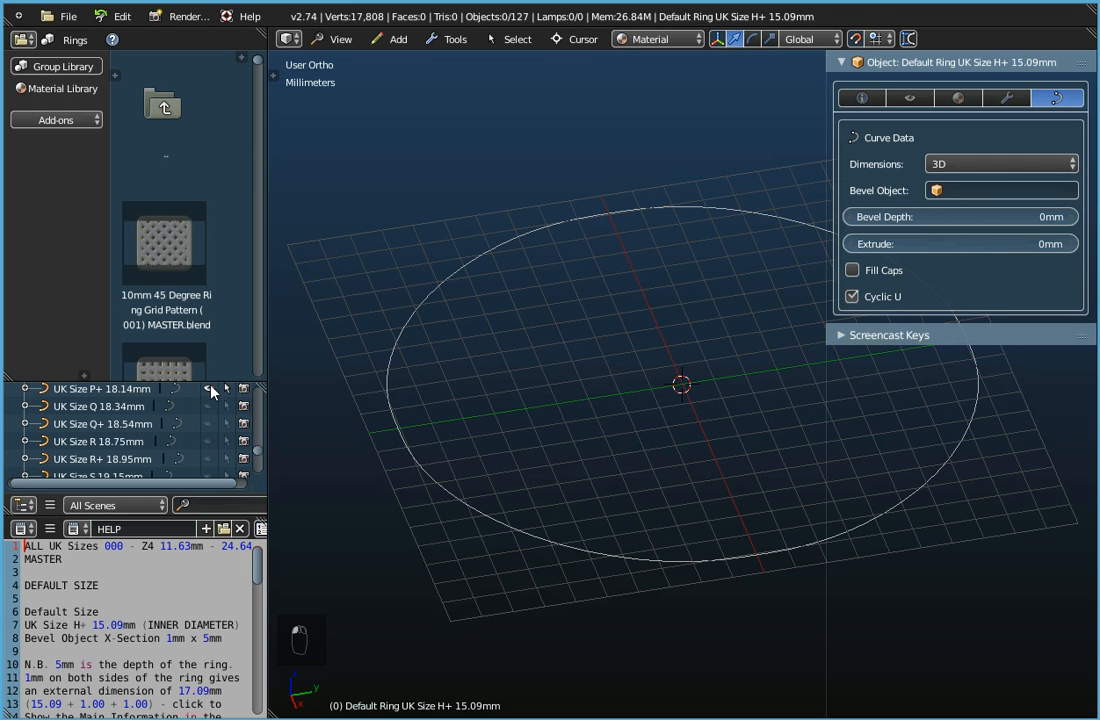
{"action": "right_click", "coordinate": [421, 311]}
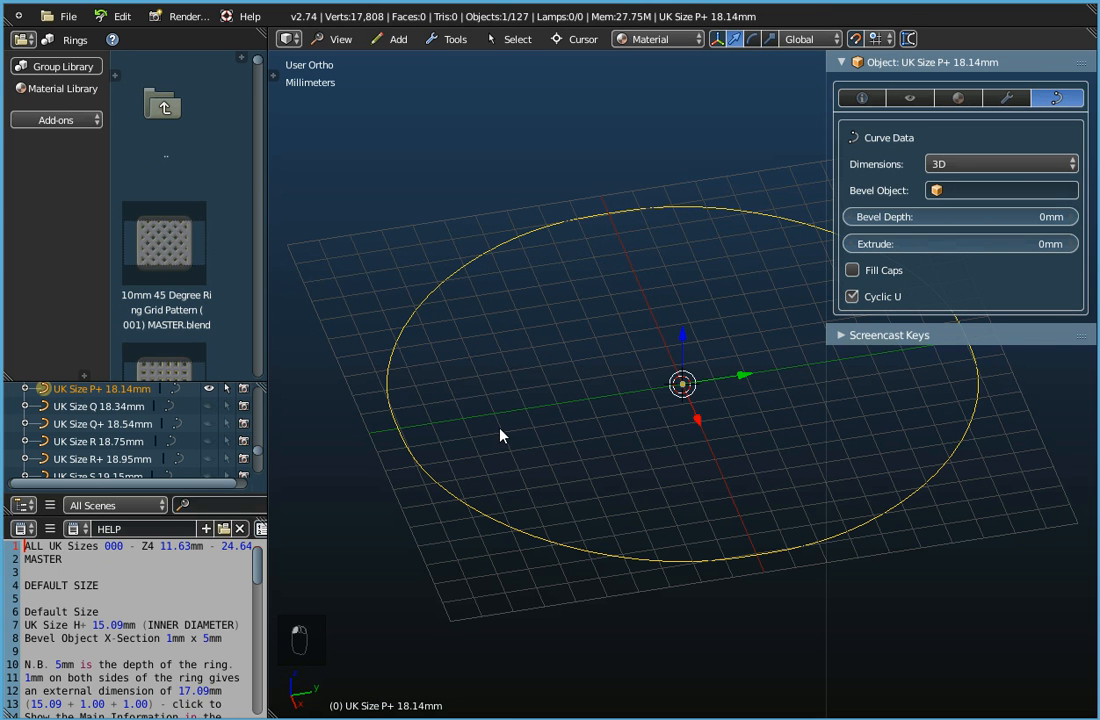
- Narrow the object properties panel so that it no longer overlaps the ring curve
{"action": "scroll", "coordinate": [500, 430], "scroll_direction": "down", "scroll_amount": 1}
{"action": "mouse_move", "coordinate": [533, 453]}
{"action": "middle_mouse_down"}
{"action": "mouse_move", "coordinate": [540, 400]}
{"action": "mouse_move", "coordinate": [506, 474]}
{"action": "mouse_move", "coordinate": [519, 424]}
{"action": "mouse_move", "coordinate": [506, 528]}
{"action": "mouse_move", "coordinate": [524, 432]}
{"action": "middle_mouse_up"}
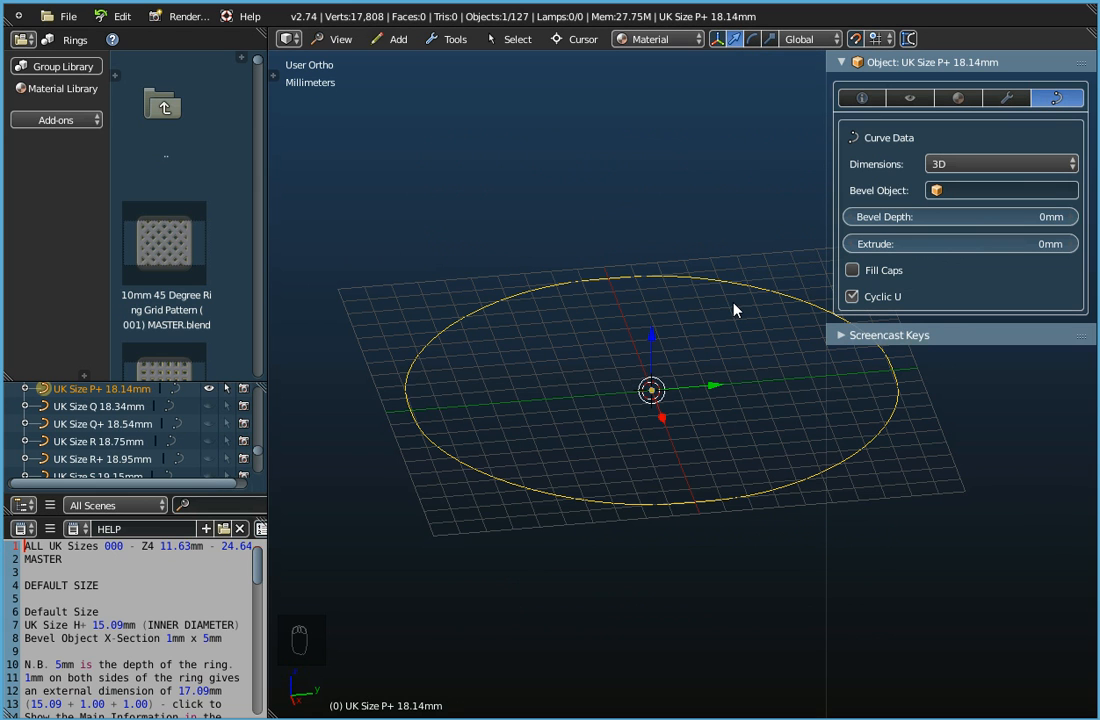
{"action": "middle_click_drag", "start_coordinate": [734, 310], "coordinate": [593, 478]}
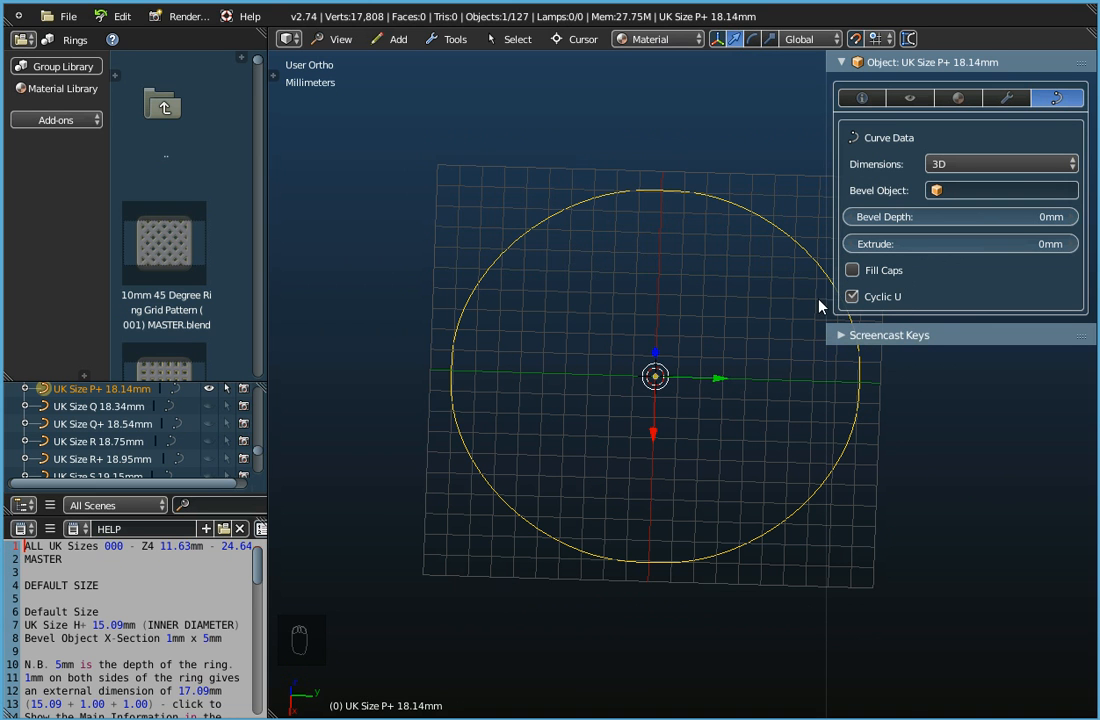
{"action": "left_click_drag", "start_coordinate": [830, 304], "coordinate": [910, 304]}
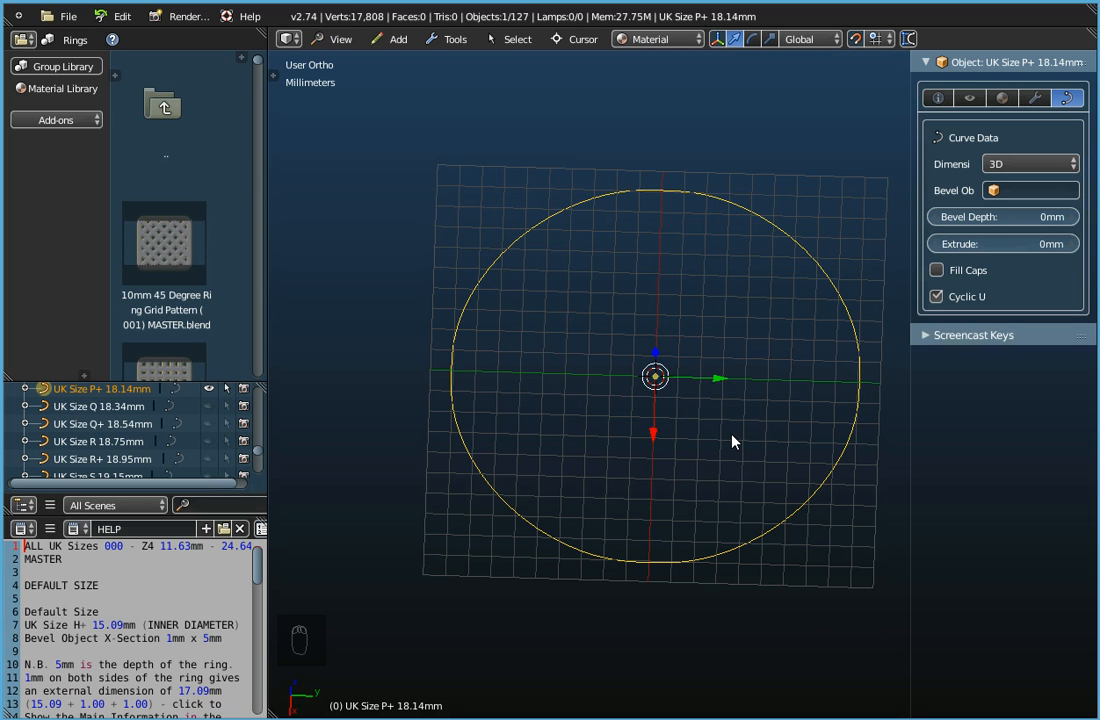
- Open the Patterns - Alphabet Harrington Font category in the group library and browse to the lowercase p
{"action": "left_click", "coordinate": [60, 67]}
{"action": "left_click", "coordinate": [80, 40]}
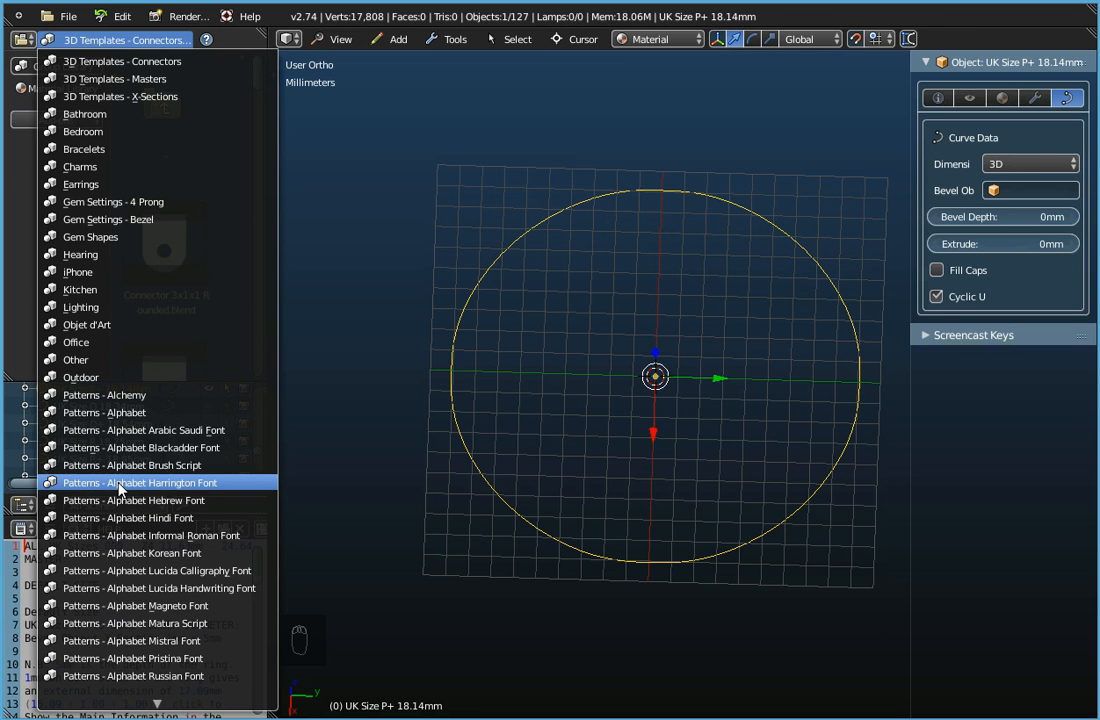
{"action": "left_click", "coordinate": [120, 487]}
{"action": "scroll", "coordinate": [194, 225], "scroll_direction": "down", "scroll_amount": 5}
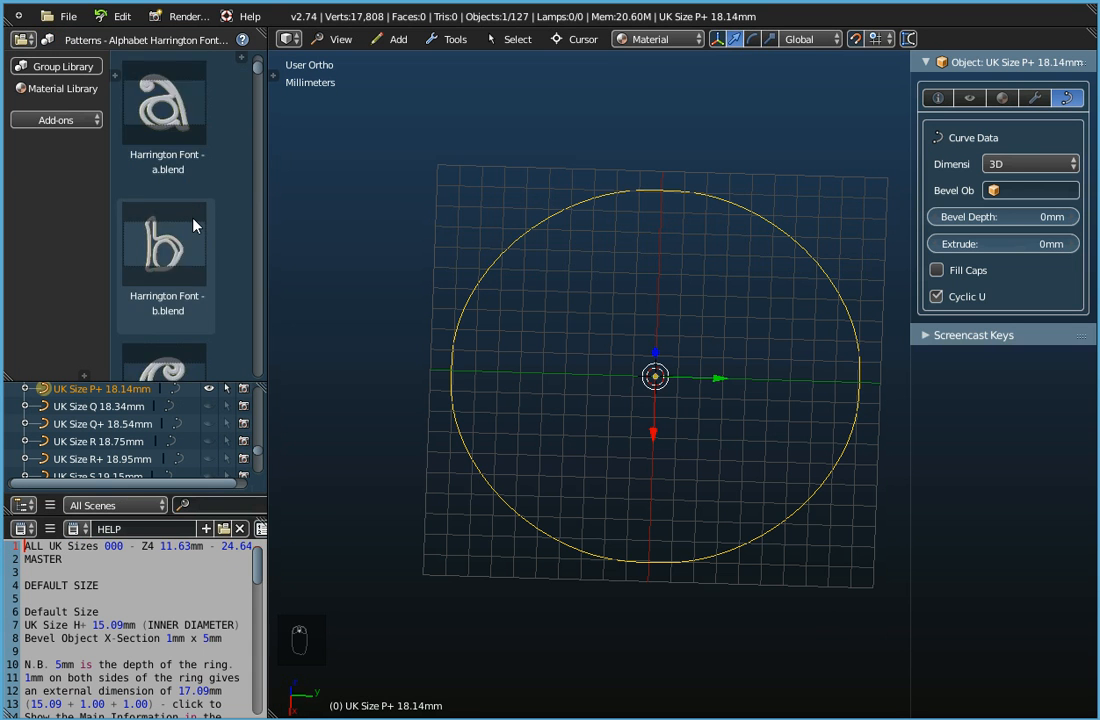
{"action": "scroll", "coordinate": [194, 225], "scroll_direction": "down", "scroll_amount": 5}
{"action": "scroll", "coordinate": [194, 225], "scroll_direction": "down", "scroll_amount": 5}
{"action": "scroll", "coordinate": [194, 225], "scroll_direction": "down", "scroll_amount": 4}
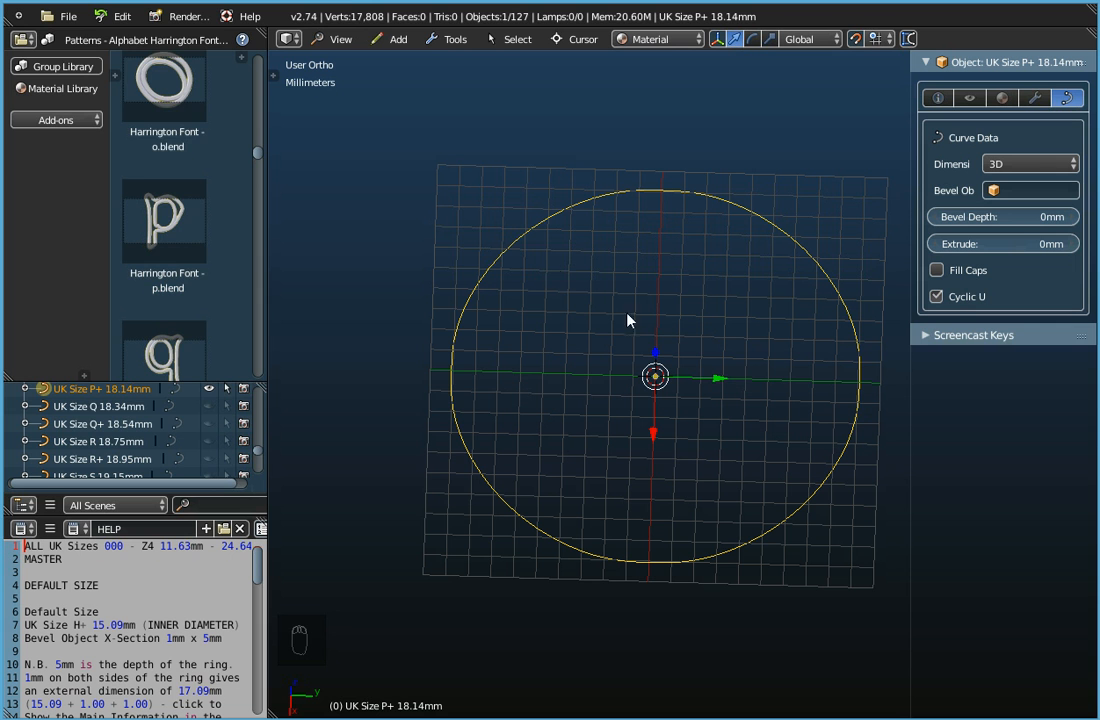
- Append the Harrington Font - p object from Harrington Font - p.blend in the Patterns - Alphabet Harrington Font folder
{"action": "left_click", "coordinate": [62, 16]}
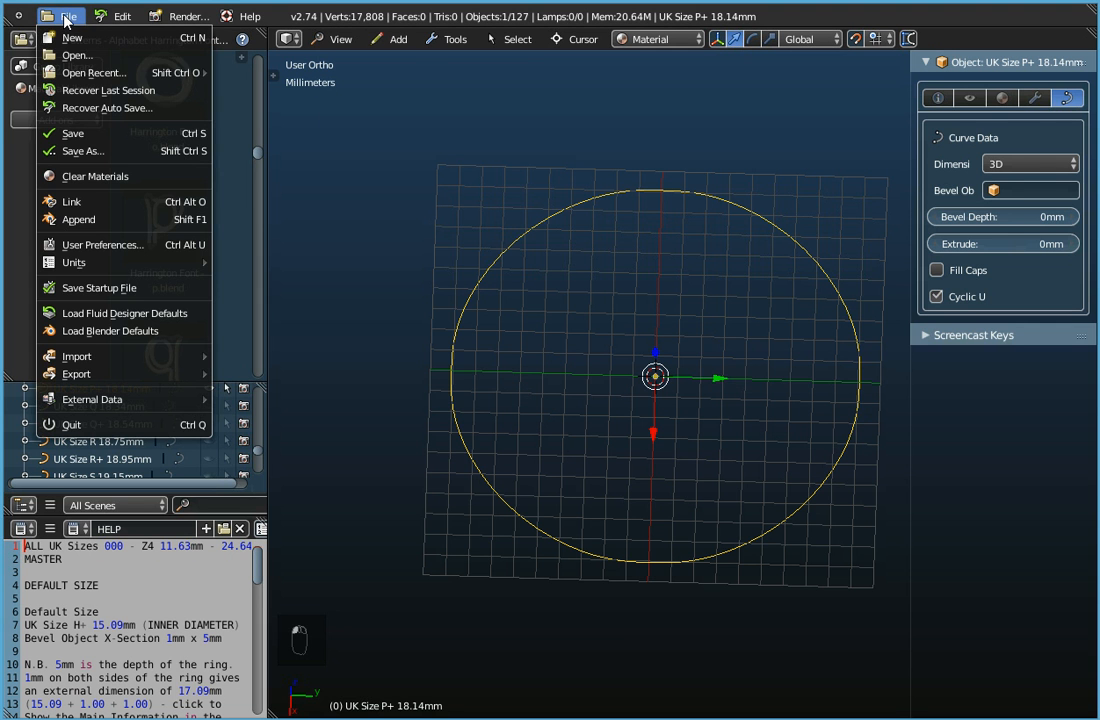
{"action": "left_click", "coordinate": [60, 215]}
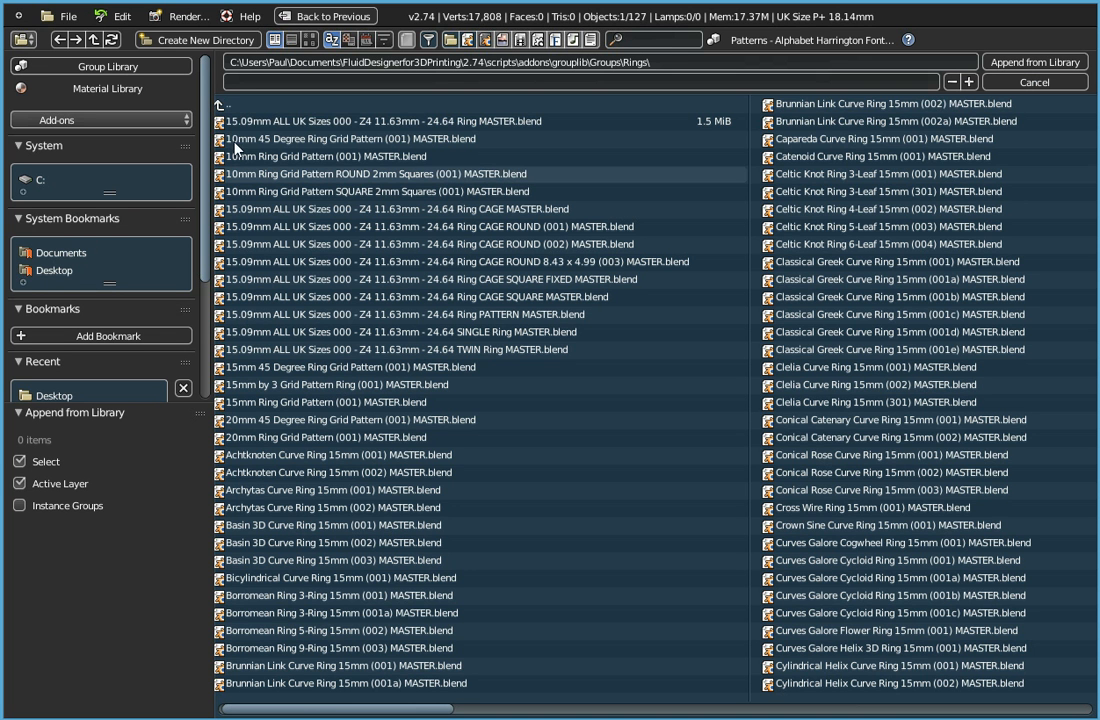
{"action": "left_click", "coordinate": [222, 107]}
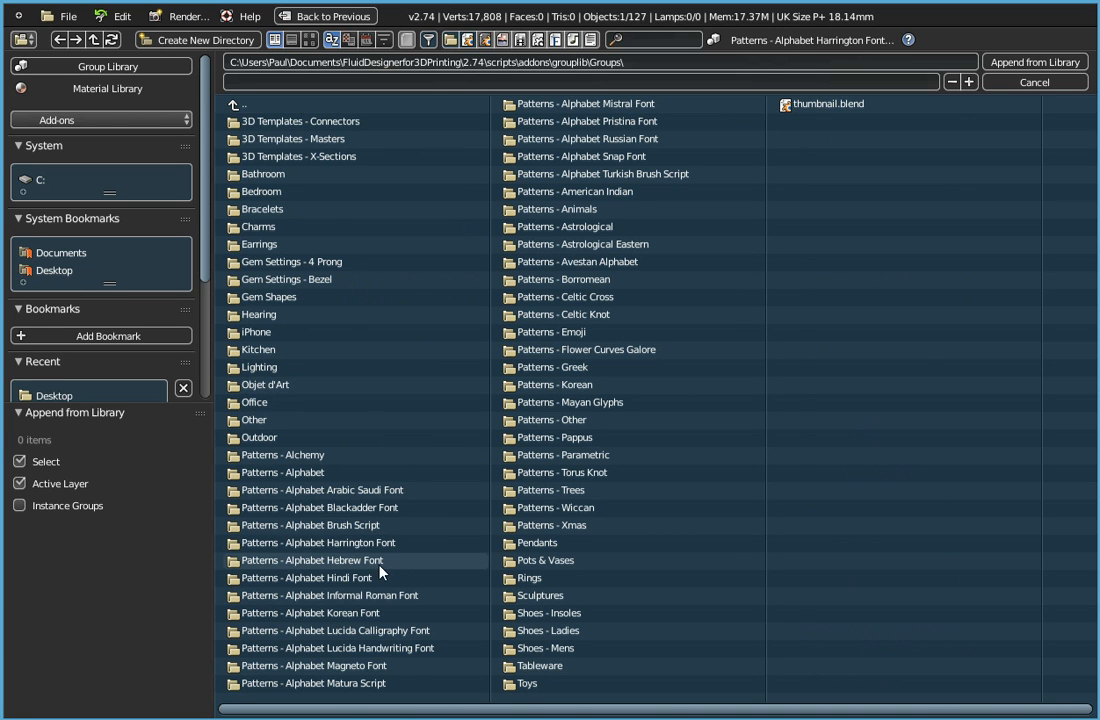
{"action": "left_click", "coordinate": [305, 544]}
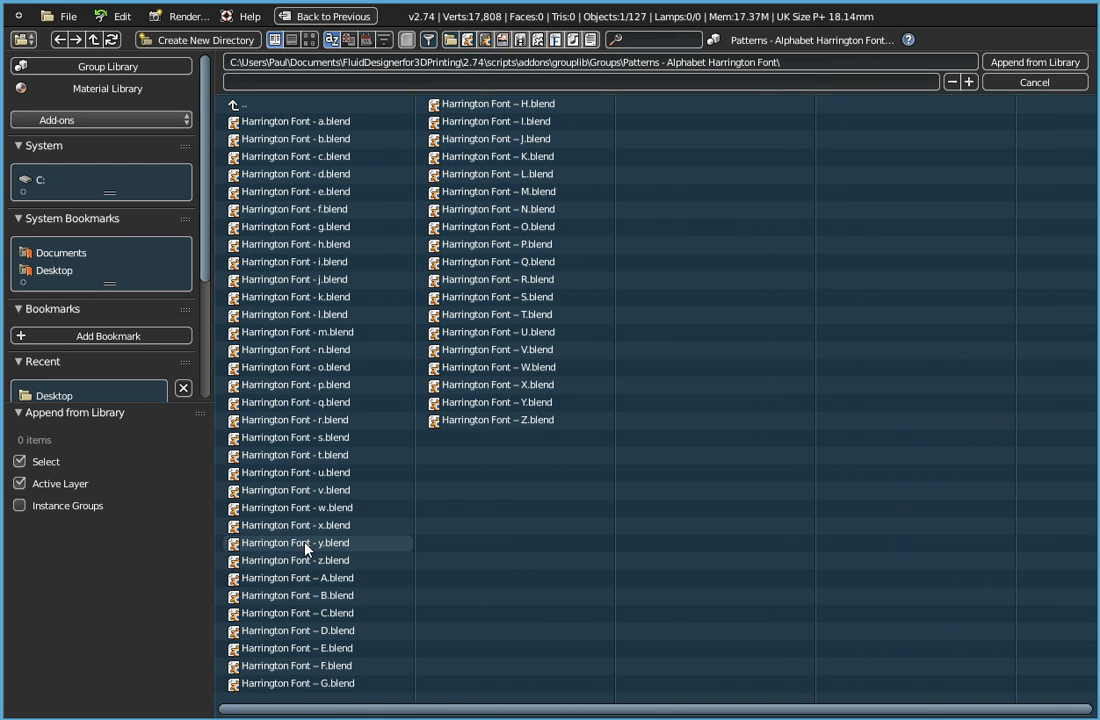
{"action": "left_click", "coordinate": [299, 384]}
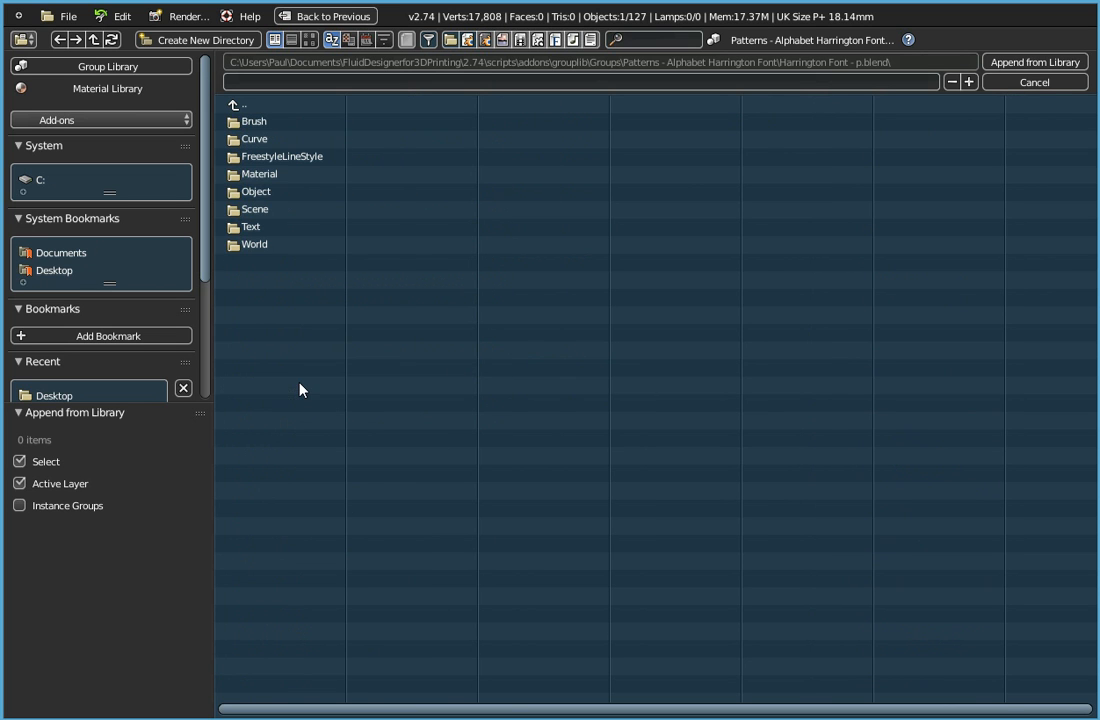
{"action": "left_click", "coordinate": [238, 191]}
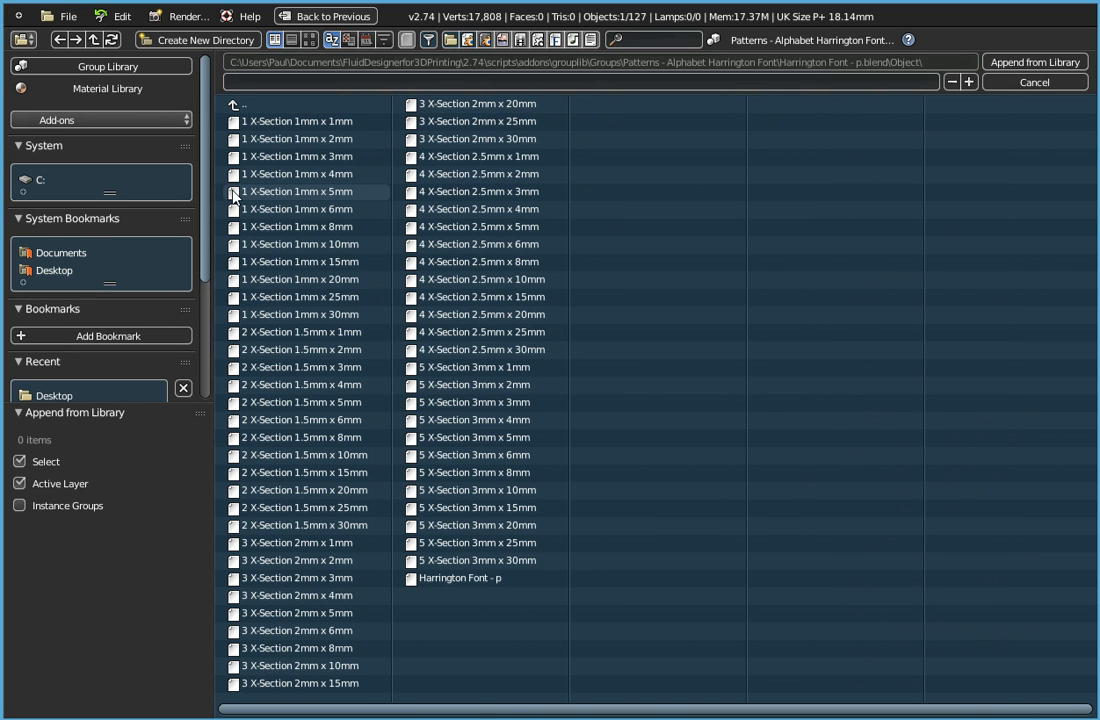
{"action": "left_click", "coordinate": [450, 580]}
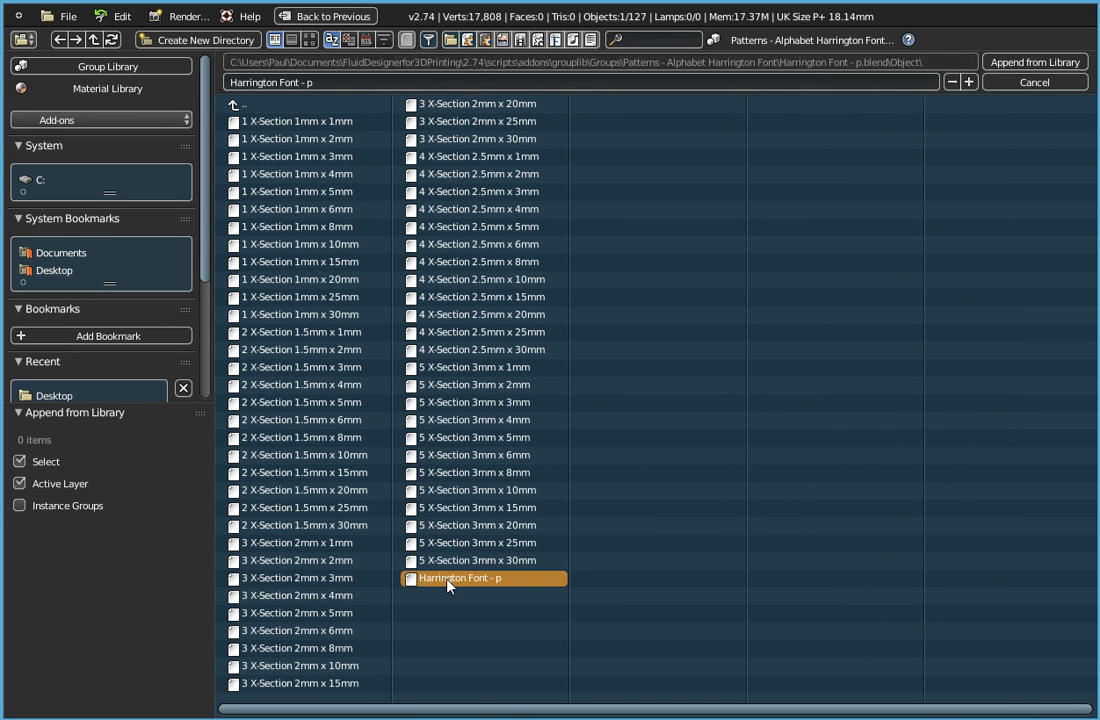
{"action": "left_click", "coordinate": [1013, 63]}
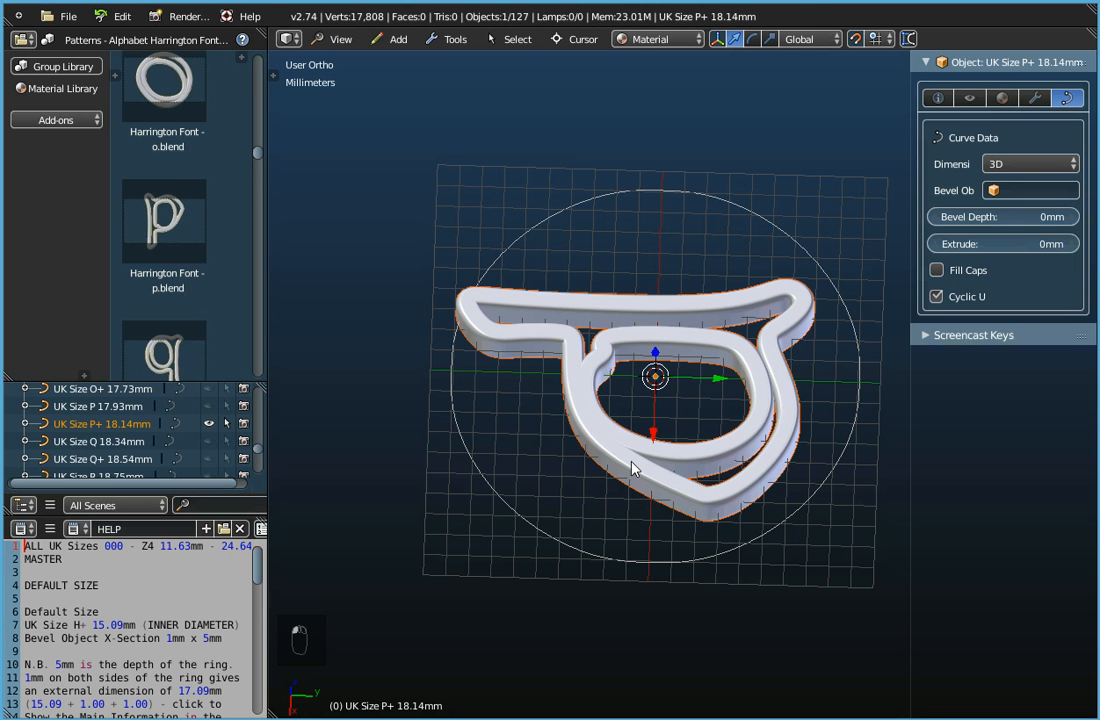
- In the top view, move the letter p along negative X until its origin lies on the edge of the ring circle
{"action": "middle_click_drag", "start_coordinate": [567, 442], "coordinate": [754, 504]}
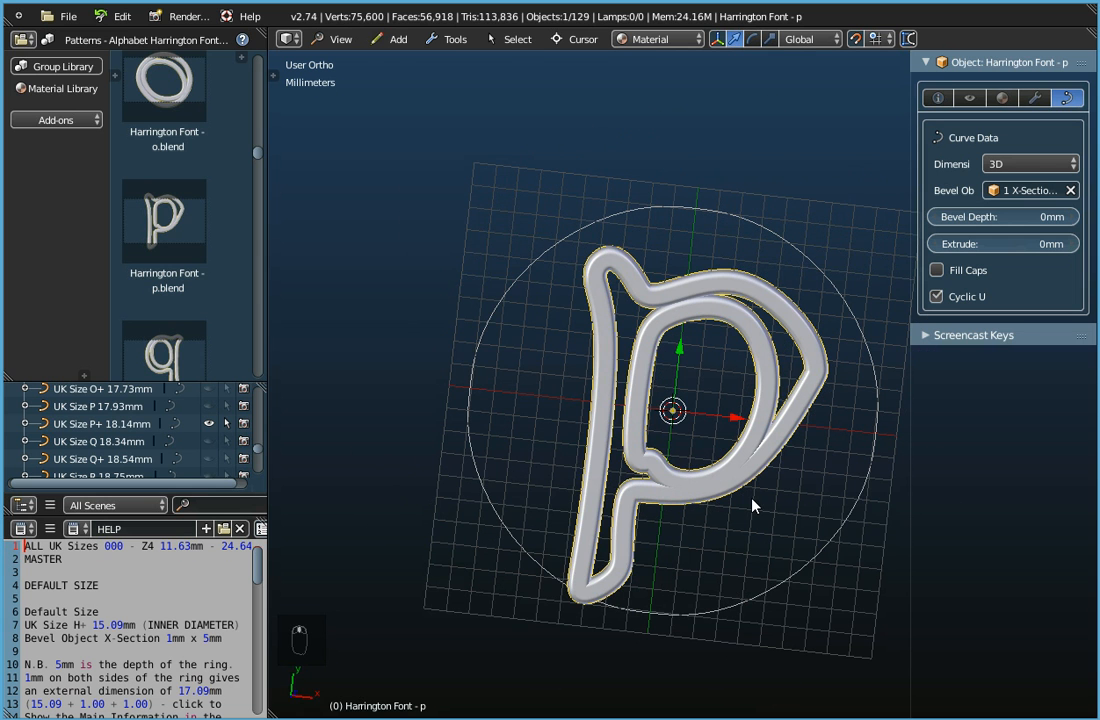
{"action": "left_click", "coordinate": [340, 39]}
{"action": "left_click", "coordinate": [356, 121]}
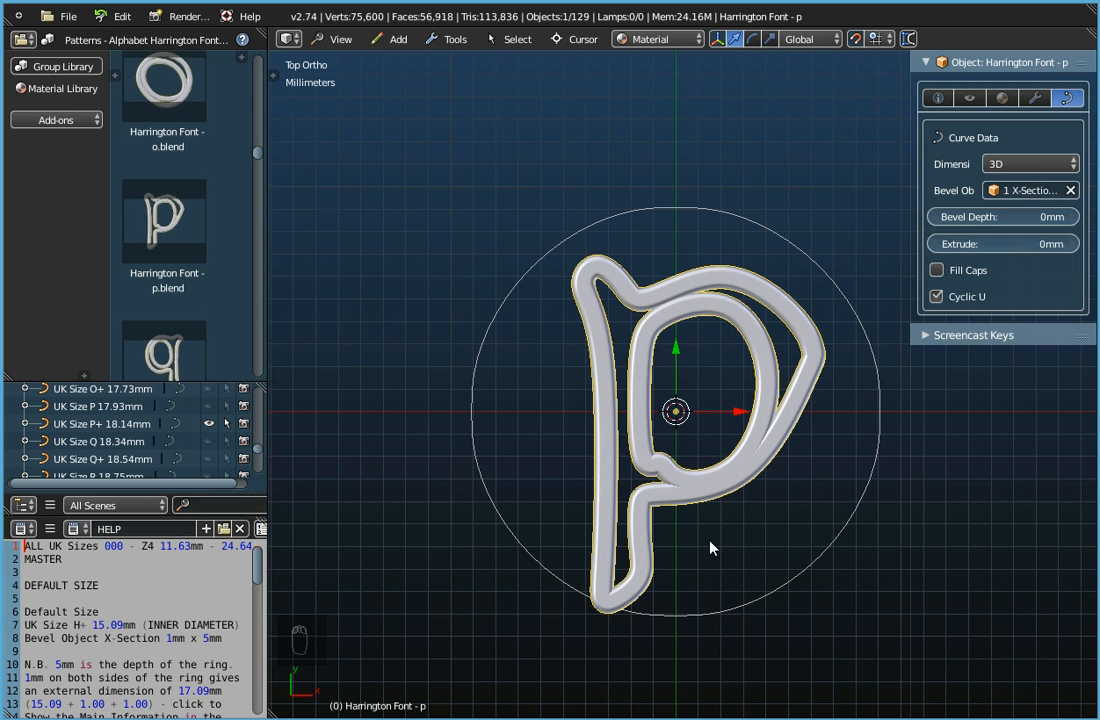
{"action": "scroll", "coordinate": [695, 513], "scroll_direction": "down", "scroll_amount": 1}
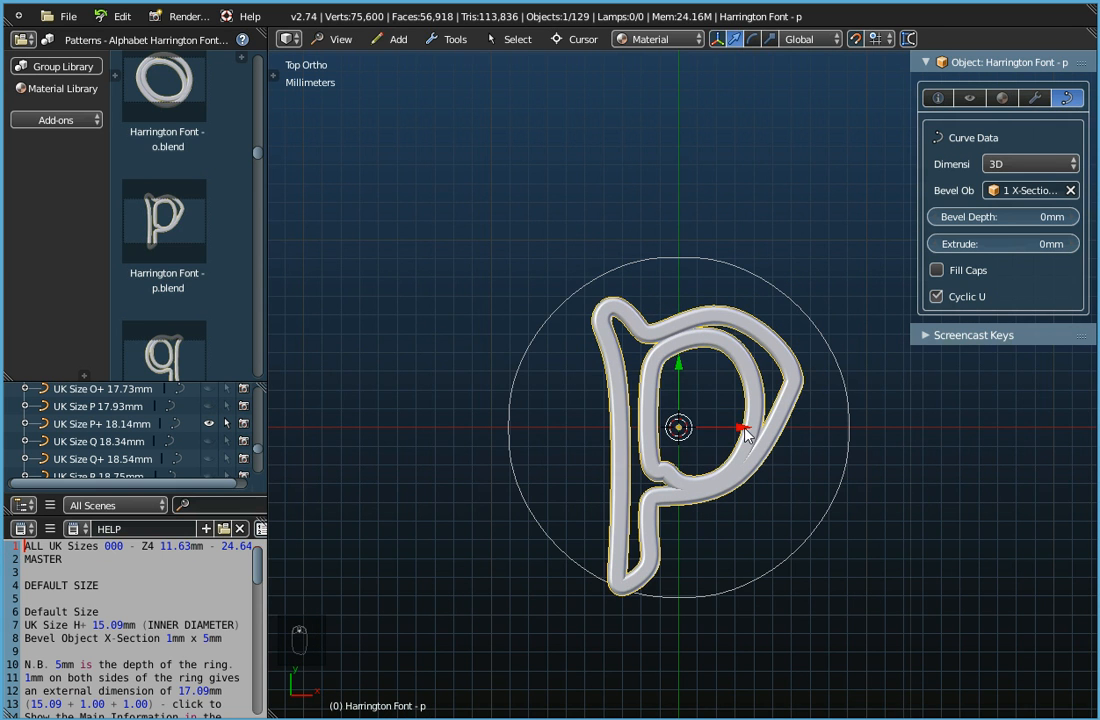
{"action": "left_click_drag", "start_coordinate": [745, 430], "coordinate": [578, 490]}
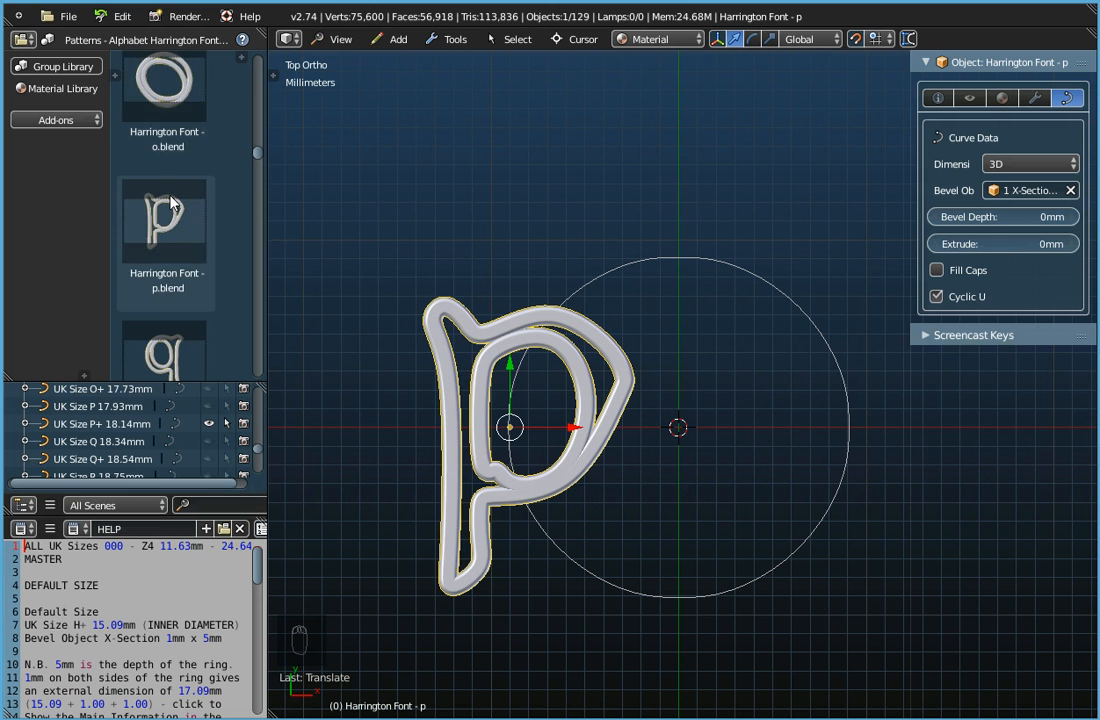
- Append the Harrington Font - a object from Harrington Font - a.blend
{"action": "left_click", "coordinate": [72, 16]}
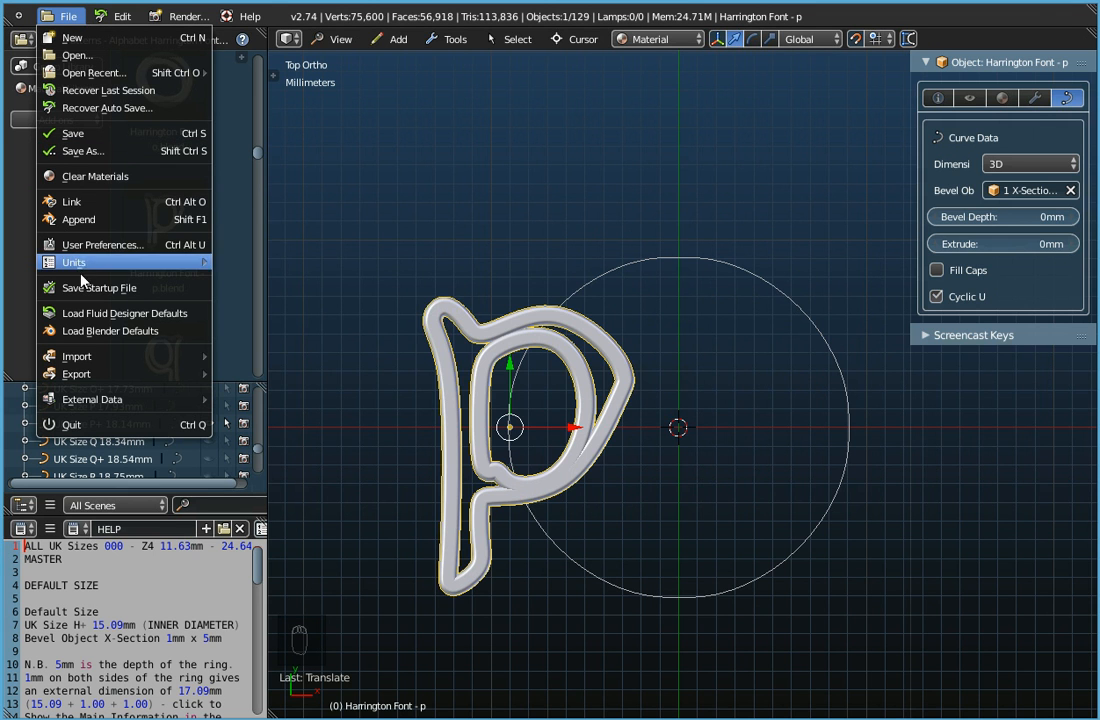
{"action": "left_click", "coordinate": [80, 219]}
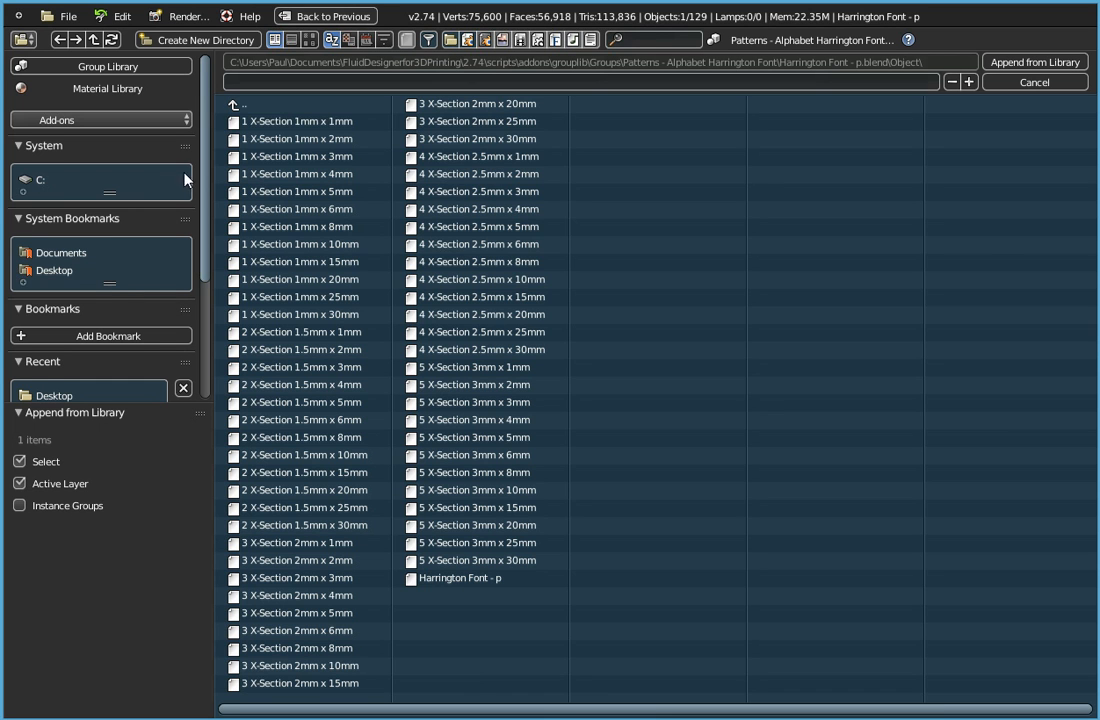
{"action": "left_click", "coordinate": [237, 106]}
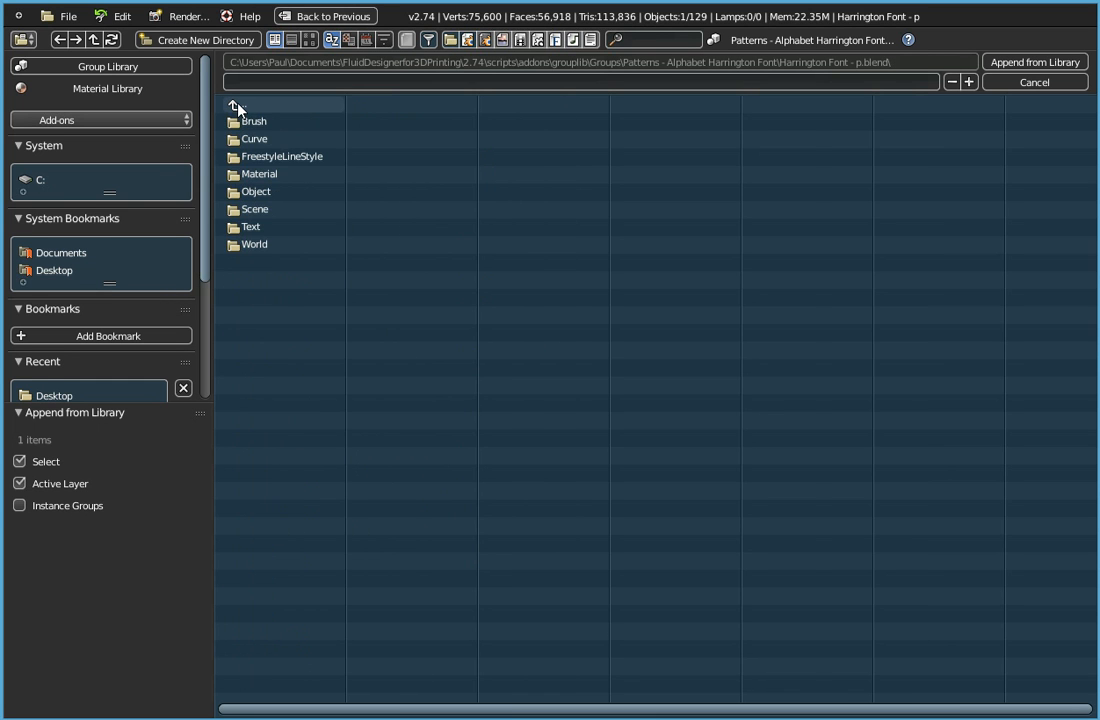
{"action": "left_click", "coordinate": [237, 106]}
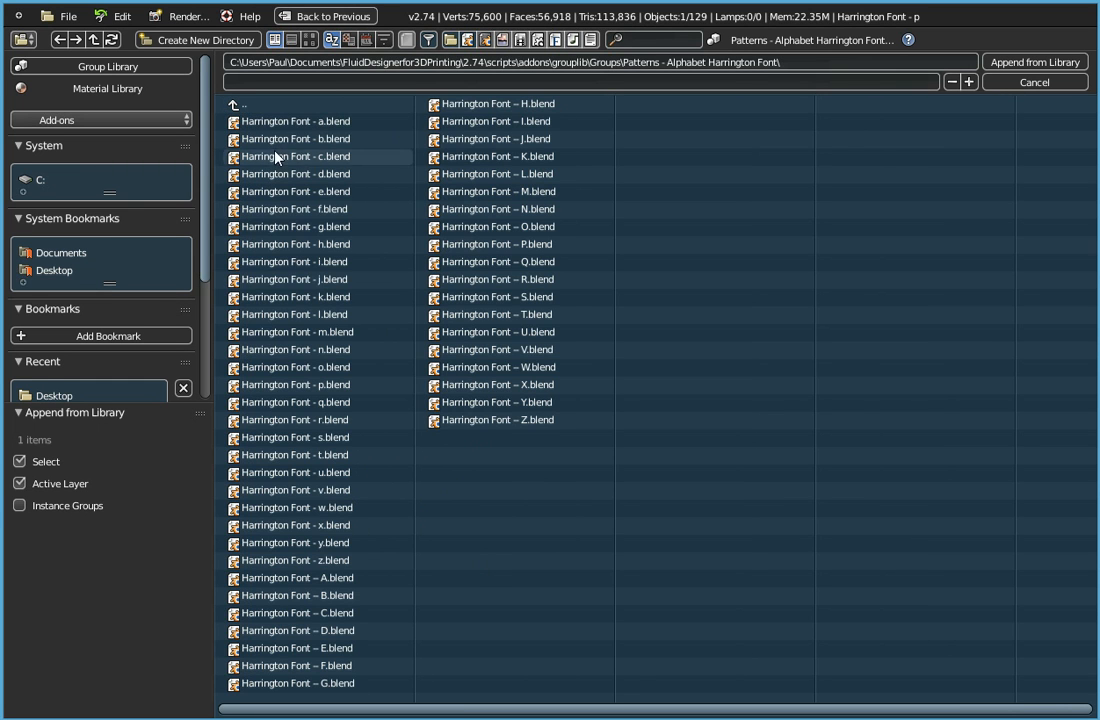
{"action": "left_click", "coordinate": [241, 122]}
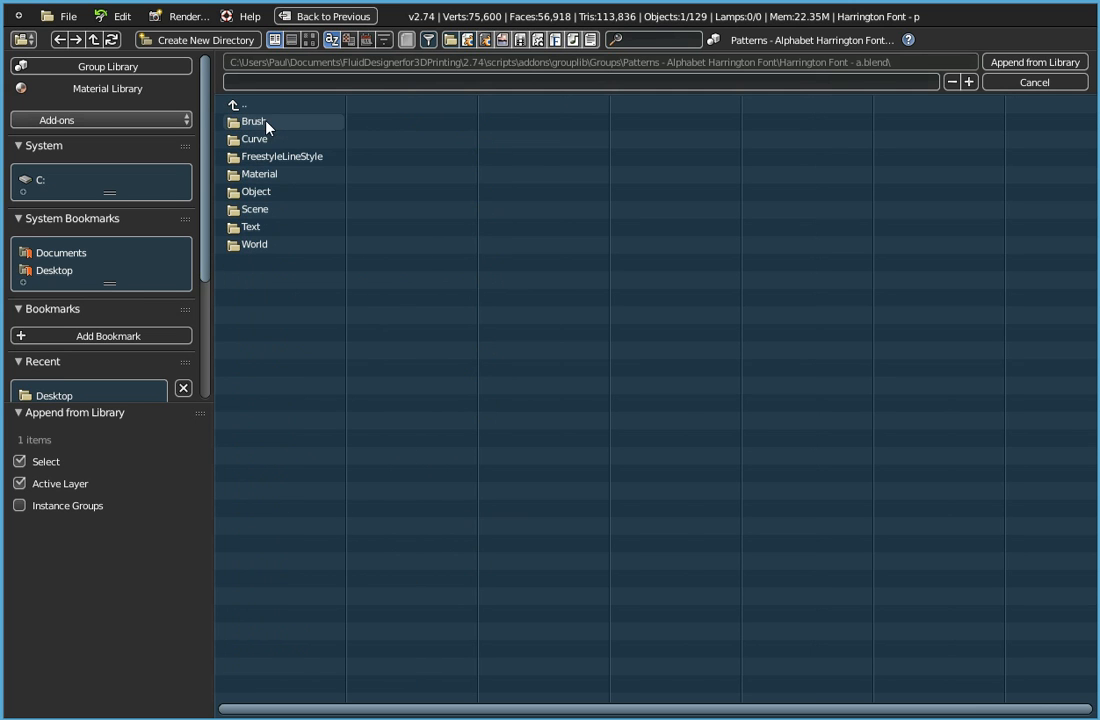
{"action": "left_click", "coordinate": [255, 191]}
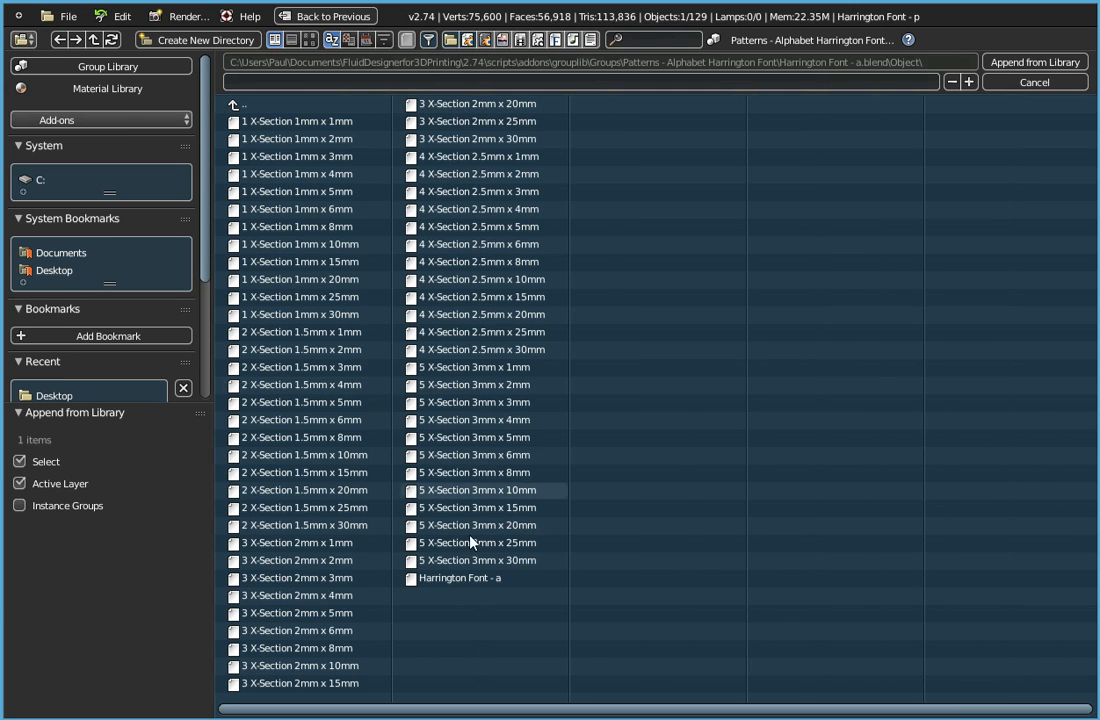
{"action": "left_click", "coordinate": [440, 578]}
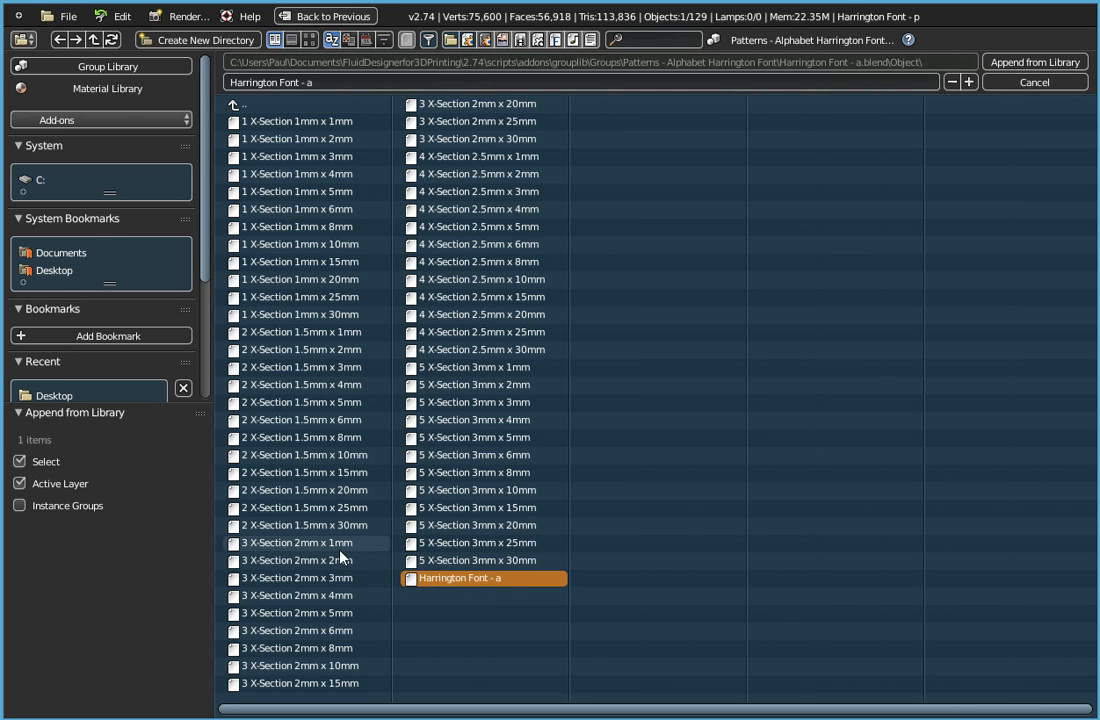
{"action": "left_click", "coordinate": [1032, 62]}
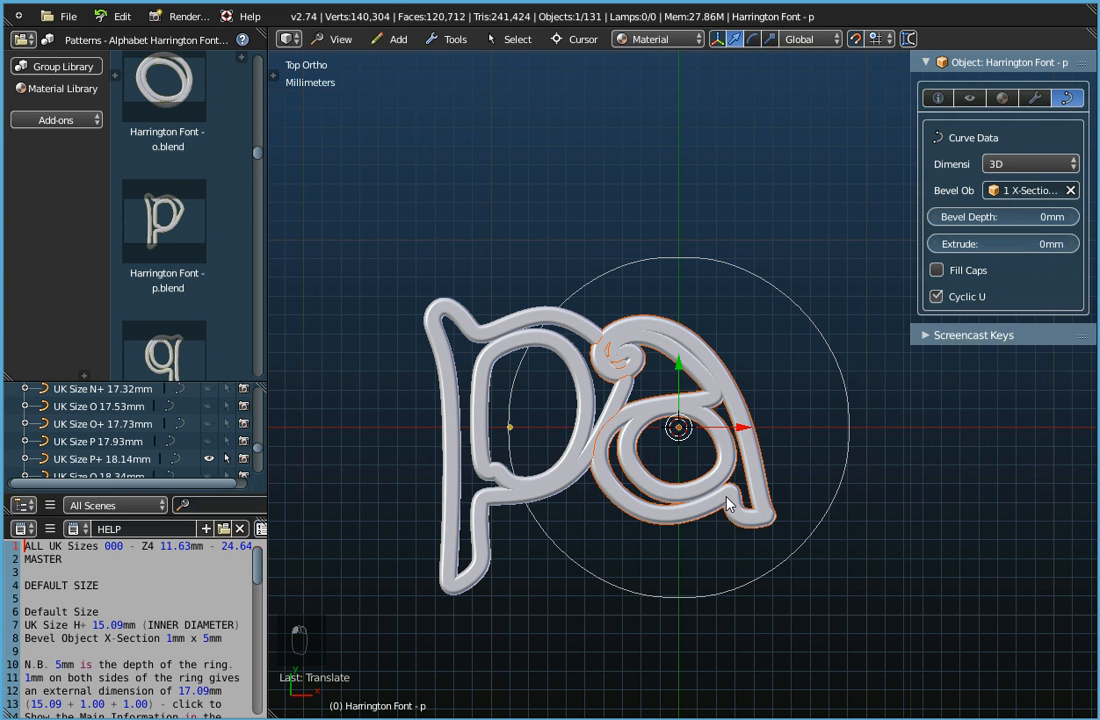
- Move the letter p along X to -12 mm and the letter a to -3 mm so that the two letters overlap
{"action": "right_click", "coordinate": [740, 457]}
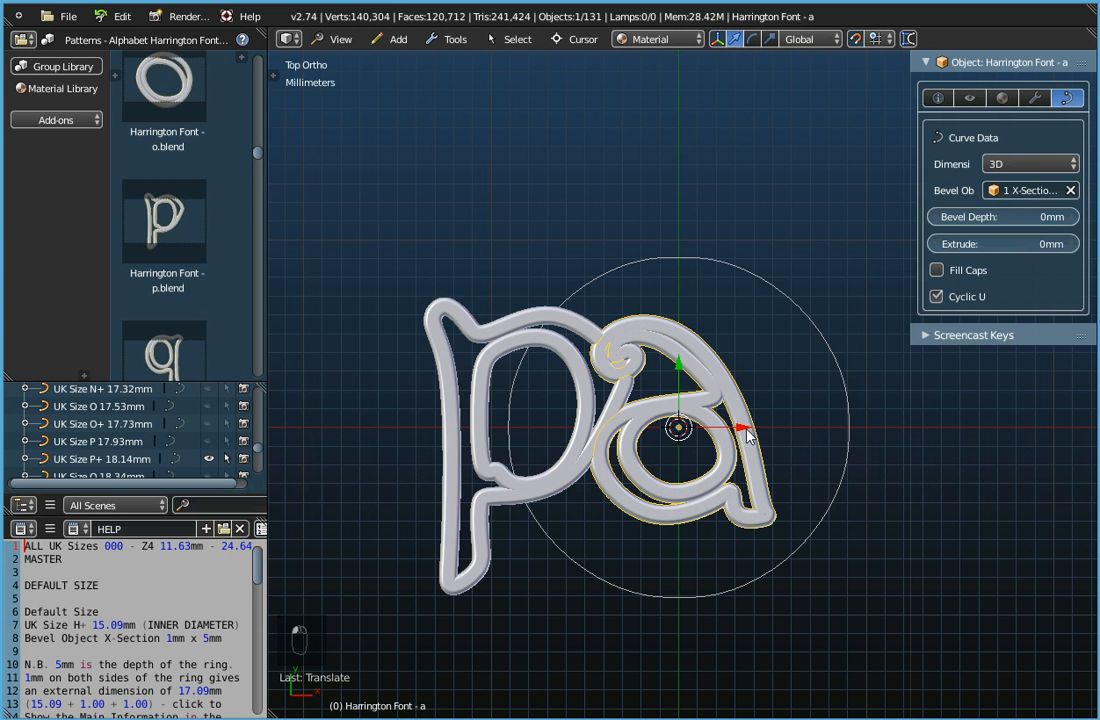
{"action": "key", "text": "g"}
{"action": "left_click", "coordinate": [723, 432]}
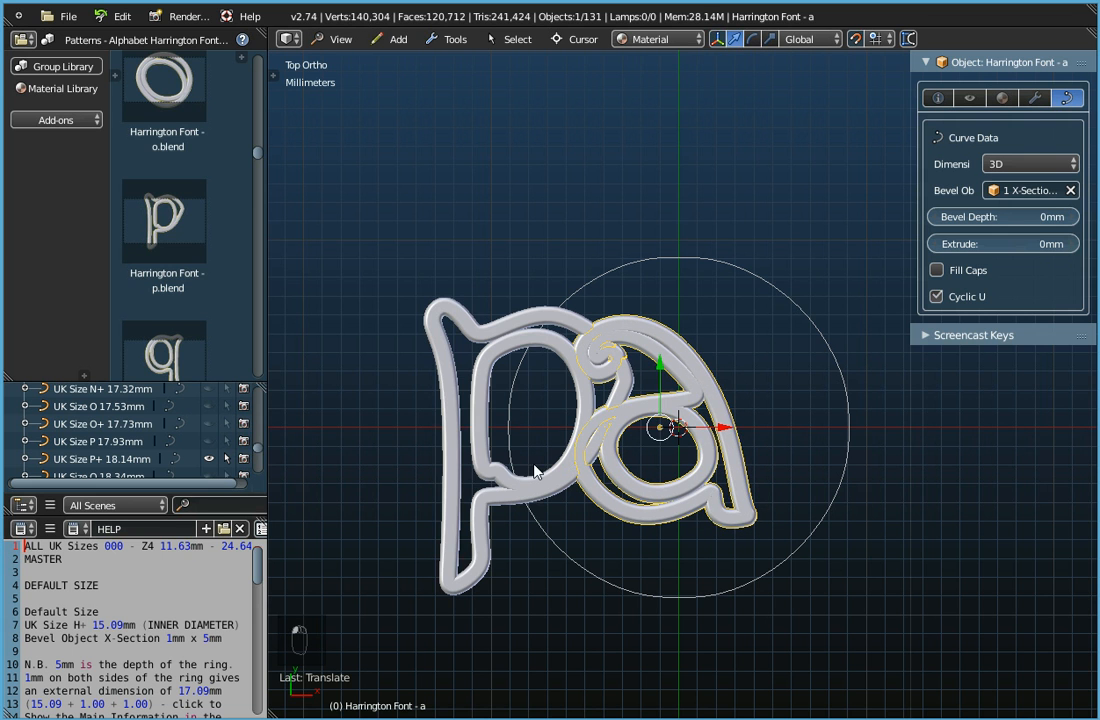
{"action": "right_click", "coordinate": [526, 490]}
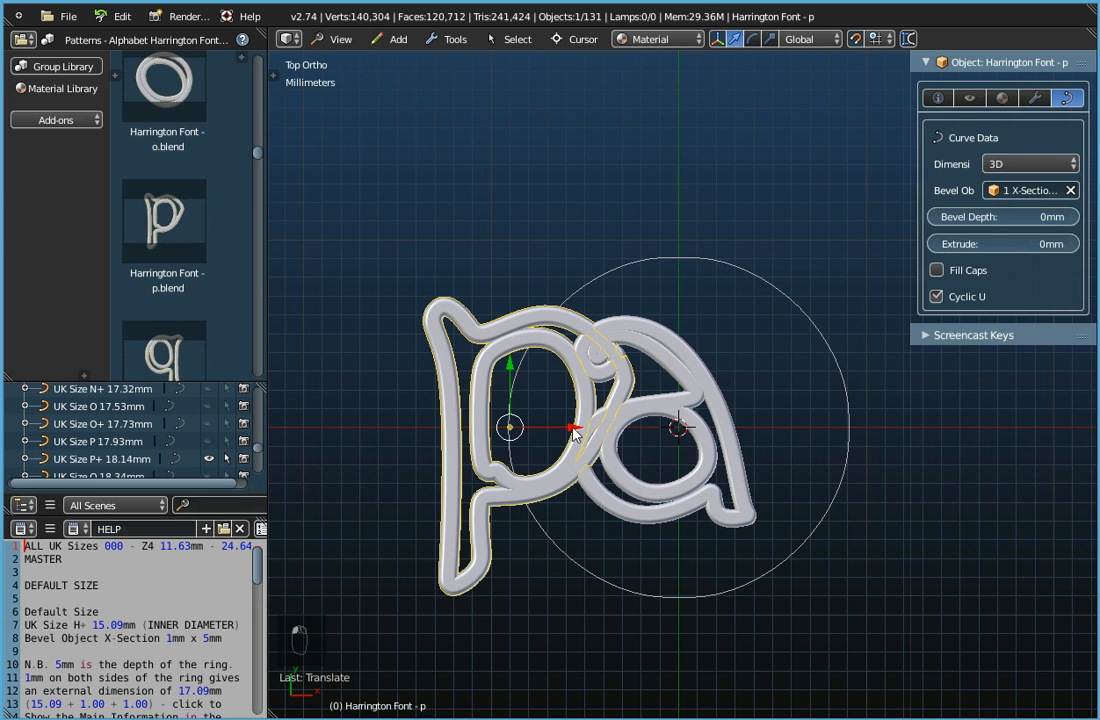
{"action": "key", "text": "g"}
{"action": "left_click", "coordinate": [598, 470]}
{"action": "right_click", "coordinate": [598, 470]}
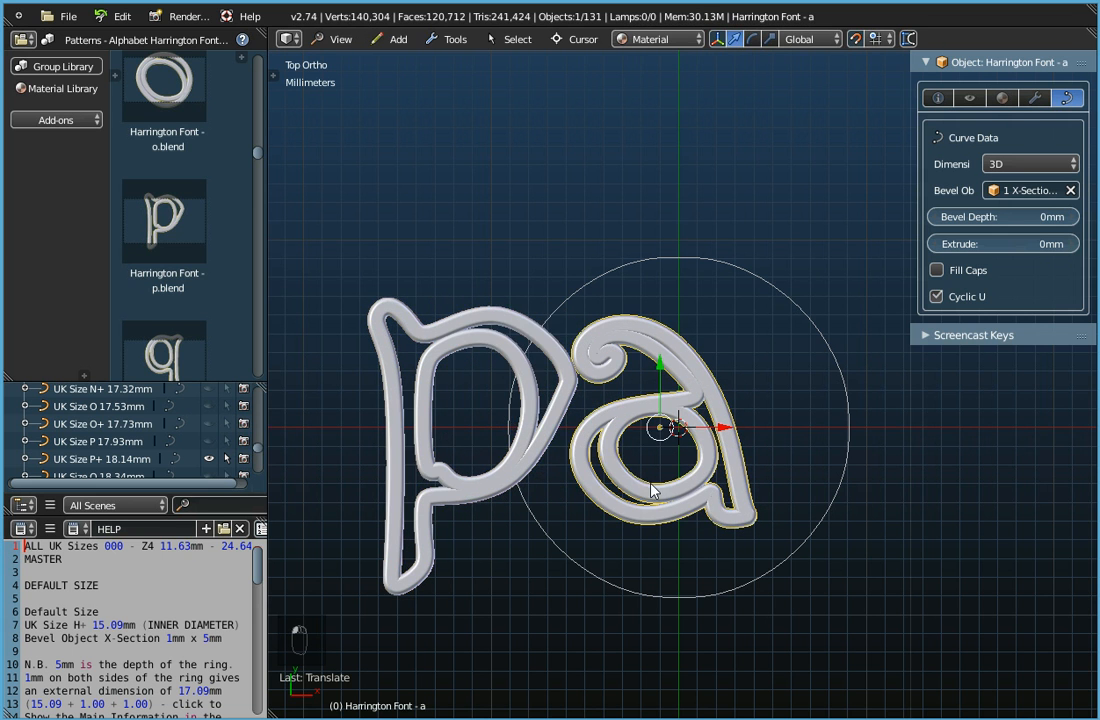
{"action": "key", "text": "g"}
{"action": "left_click", "coordinate": [690, 428]}
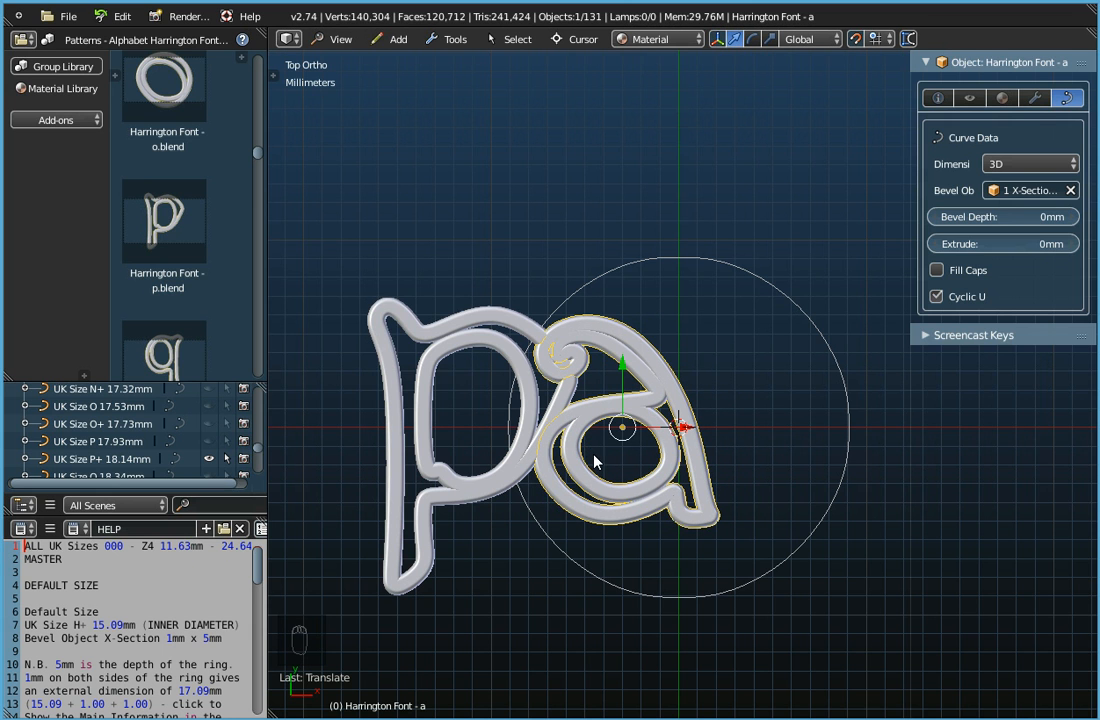
- Append the Harrington Font - u object from Harrington Font - u.blend and move it along X to 6 mm, touching the letter a
{"action": "left_click", "coordinate": [70, 17]}
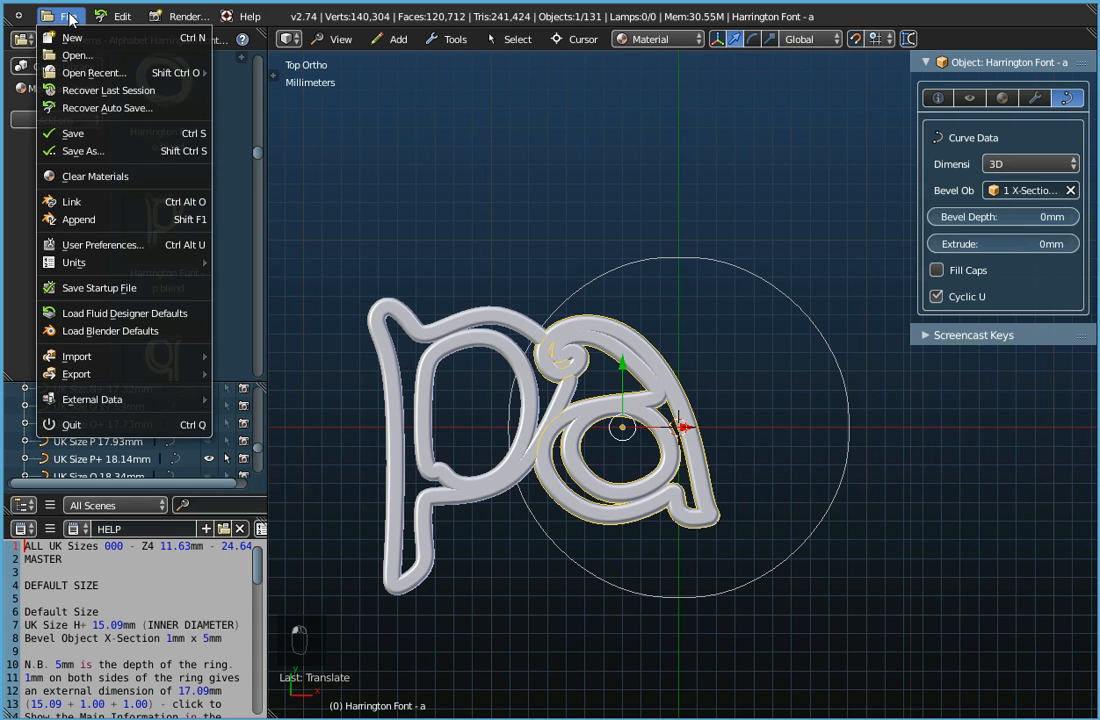
{"action": "left_click", "coordinate": [76, 219]}
{"action": "left_click", "coordinate": [236, 106]}
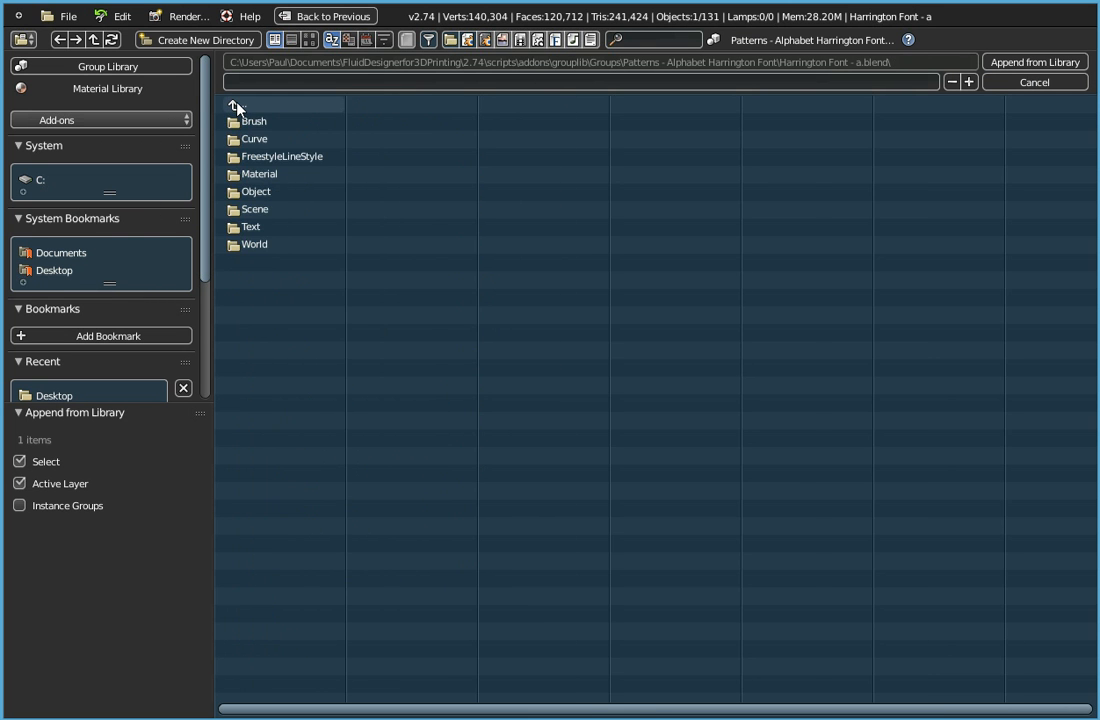
{"action": "left_click", "coordinate": [236, 106]}
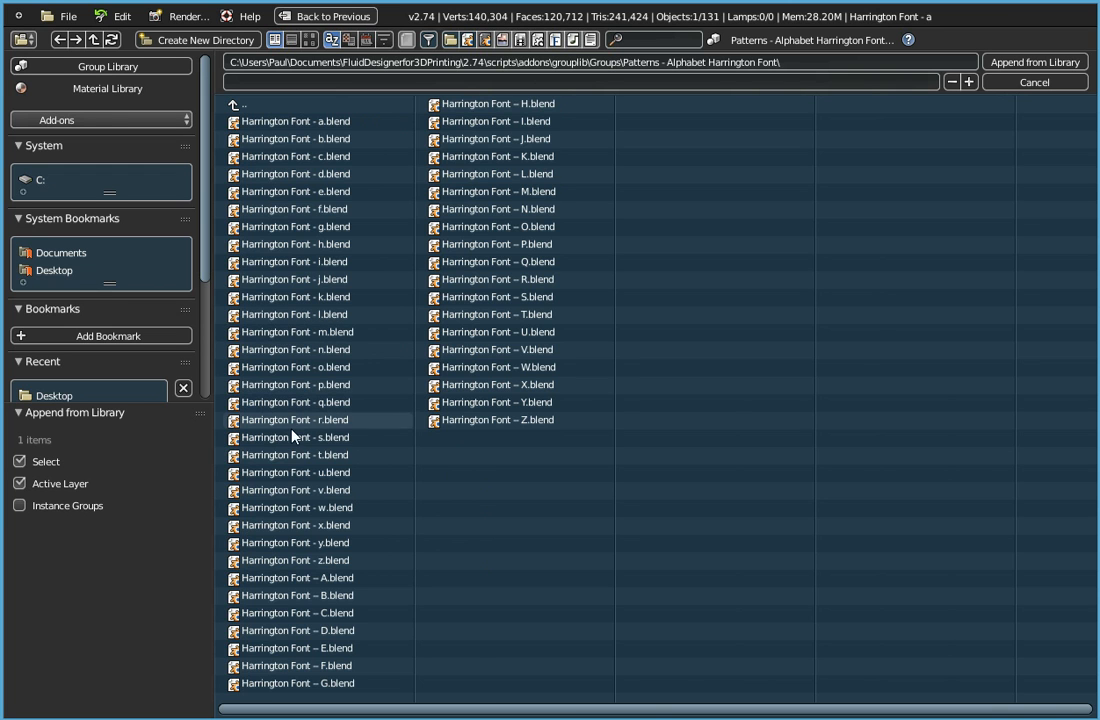
{"action": "left_click", "coordinate": [286, 474]}
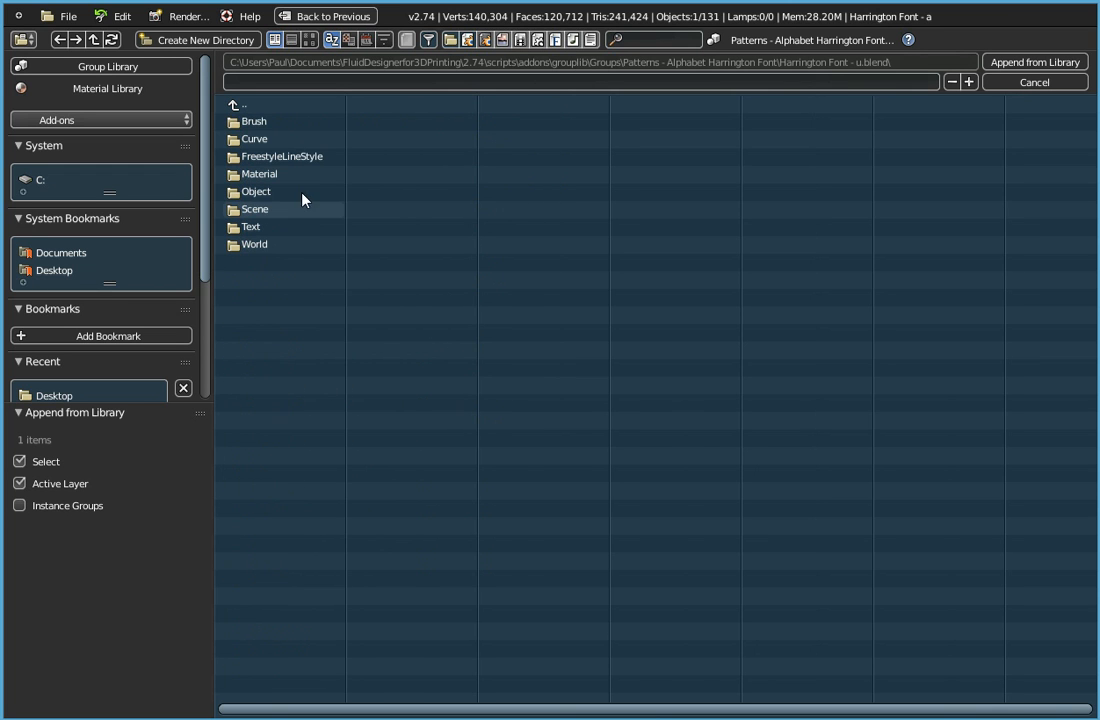
{"action": "left_click", "coordinate": [262, 192]}
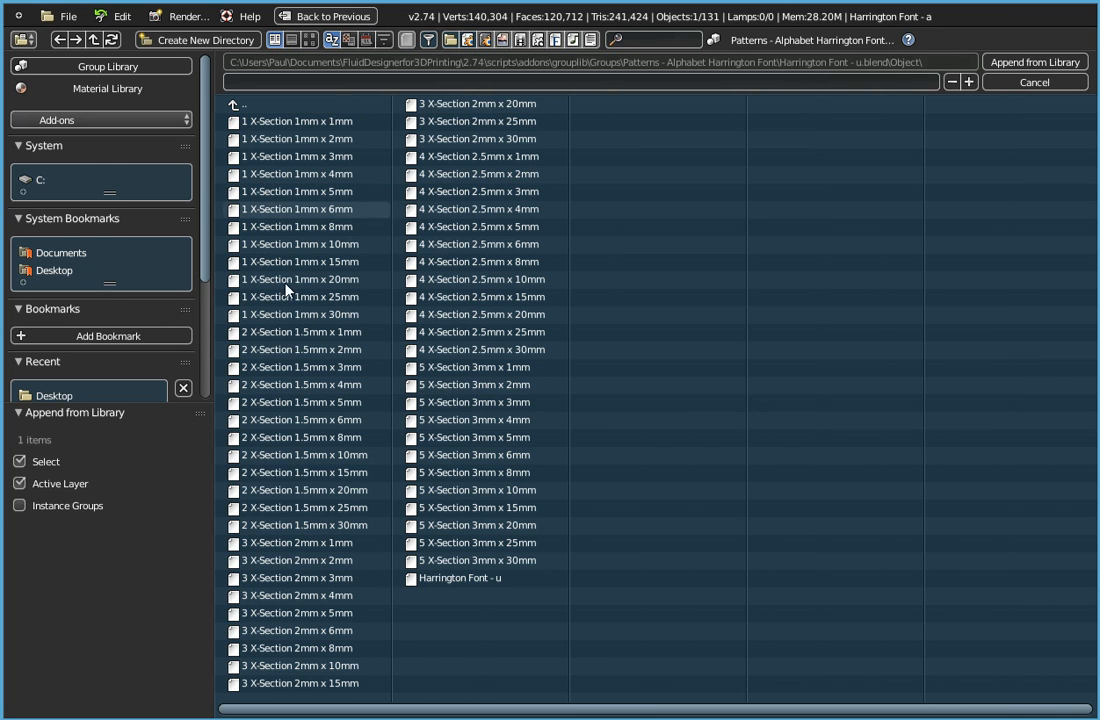
{"action": "left_click", "coordinate": [443, 580]}
{"action": "left_click", "coordinate": [1035, 62]}
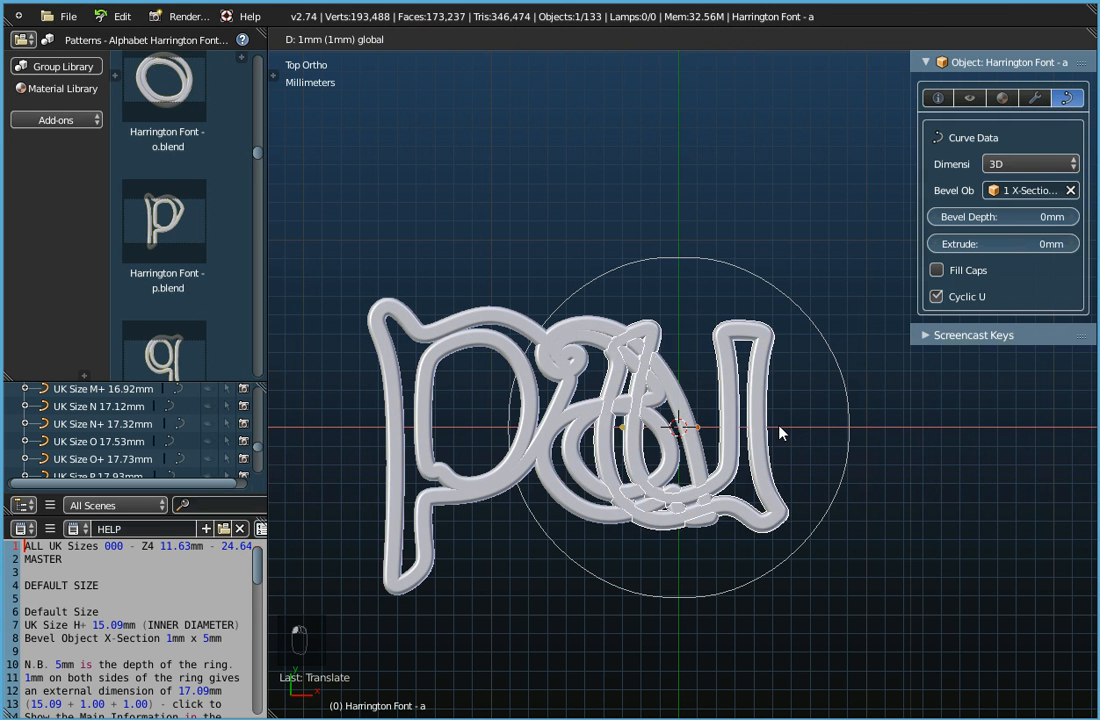
{"action": "left_click", "coordinate": [827, 432]}
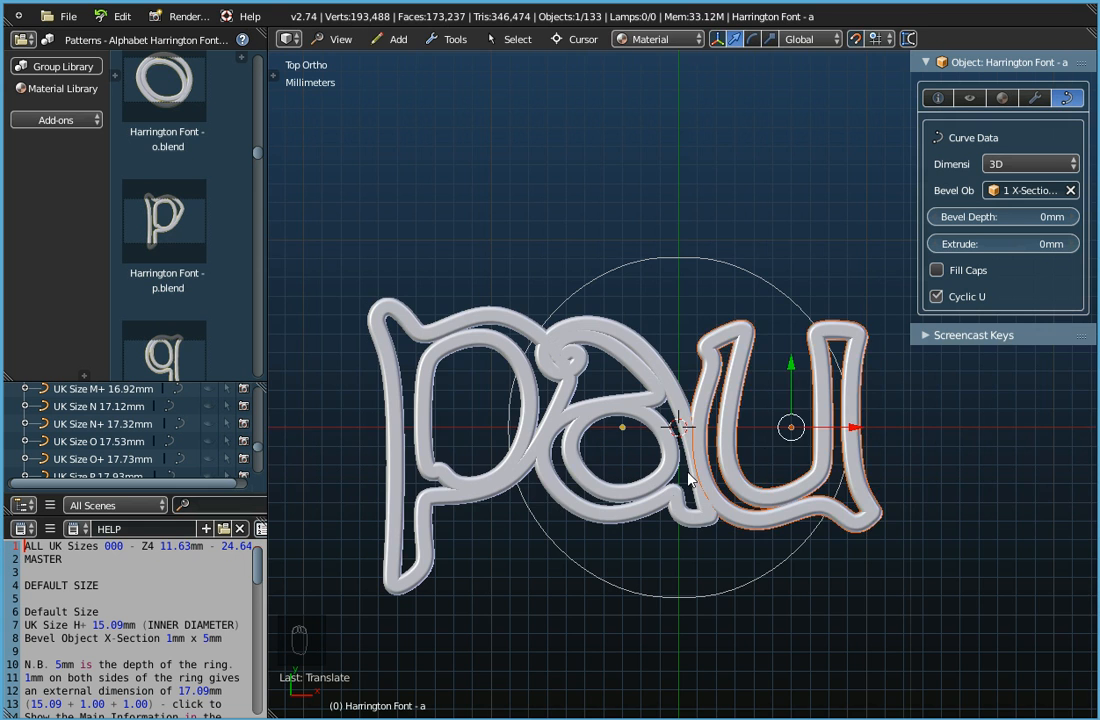
- Append the Harrington Font - l object from Harrington Font - l.blend and move it along X to 11 mm, overlapping the letter u
{"action": "scroll", "coordinate": [689, 476], "scroll_direction": "down", "scroll_amount": 3}
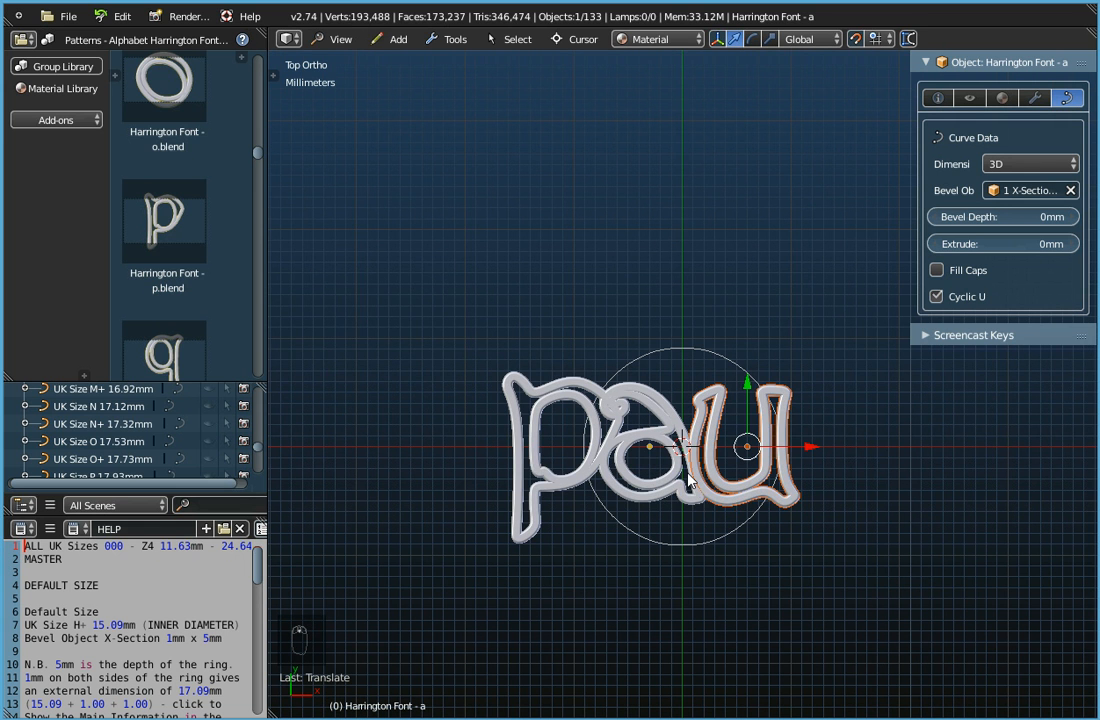
{"action": "left_click", "coordinate": [66, 16]}
{"action": "left_click", "coordinate": [74, 192]}
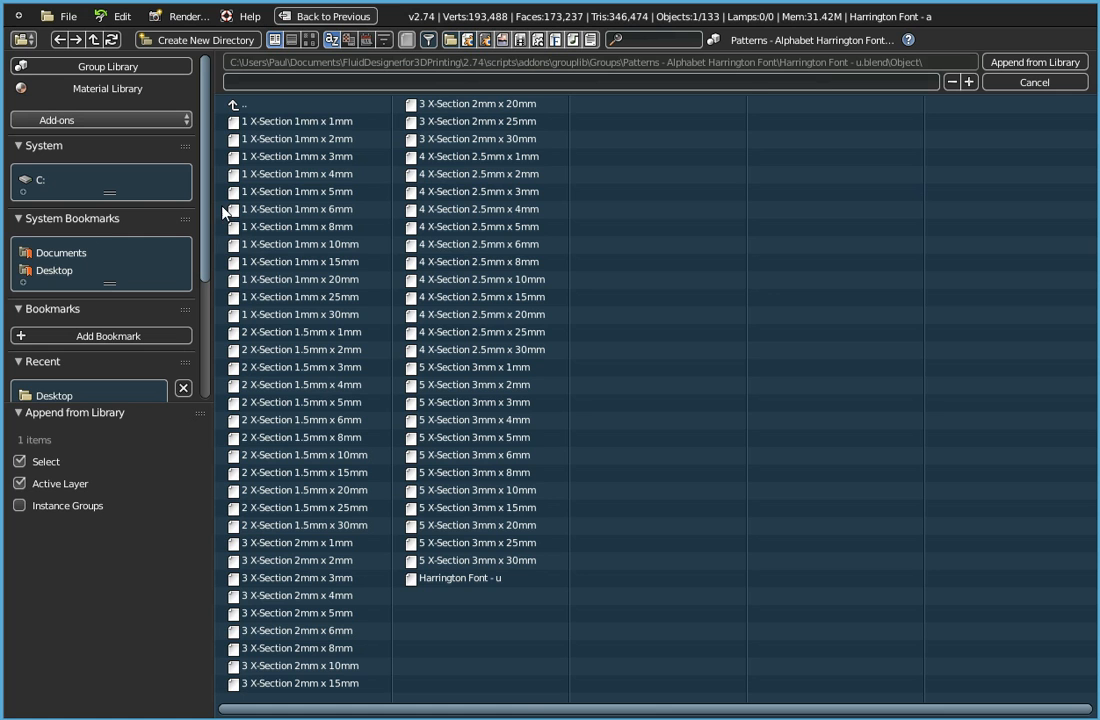
{"action": "left_click", "coordinate": [235, 108]}
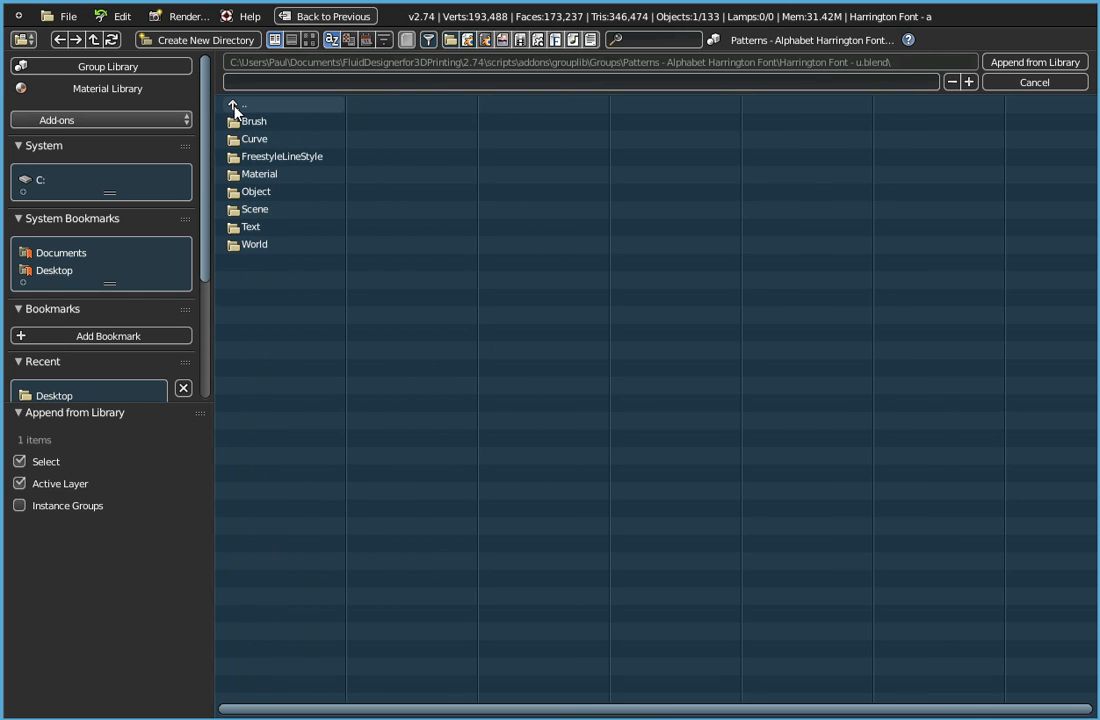
{"action": "left_click", "coordinate": [235, 108]}
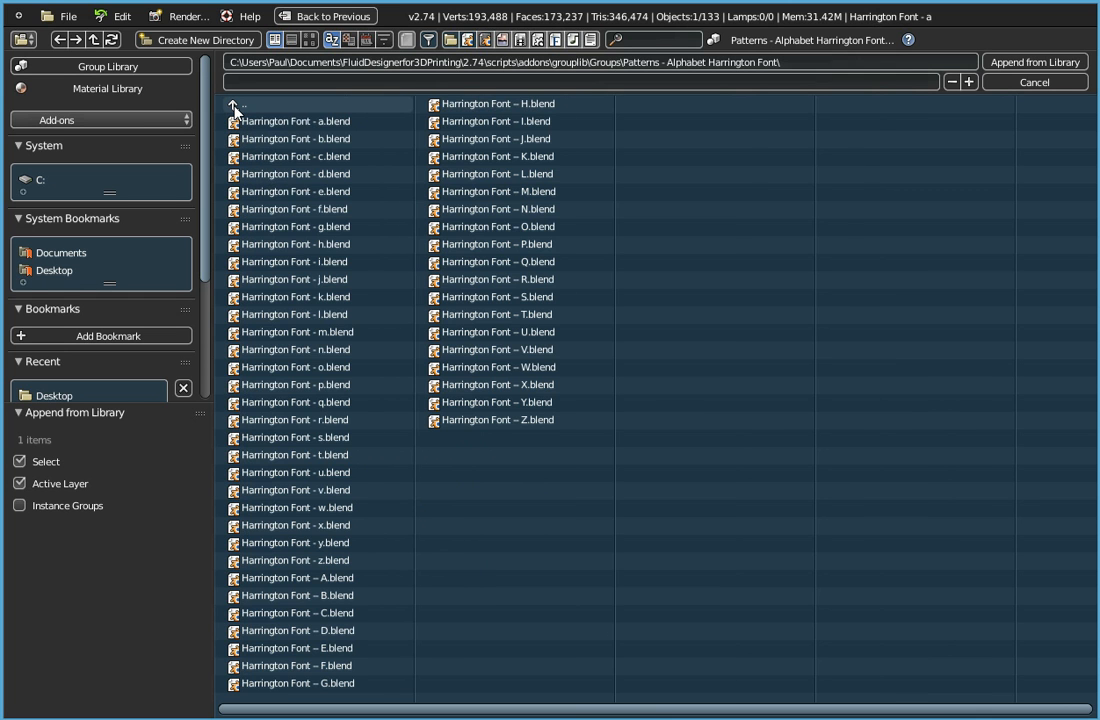
{"action": "left_click", "coordinate": [293, 316]}
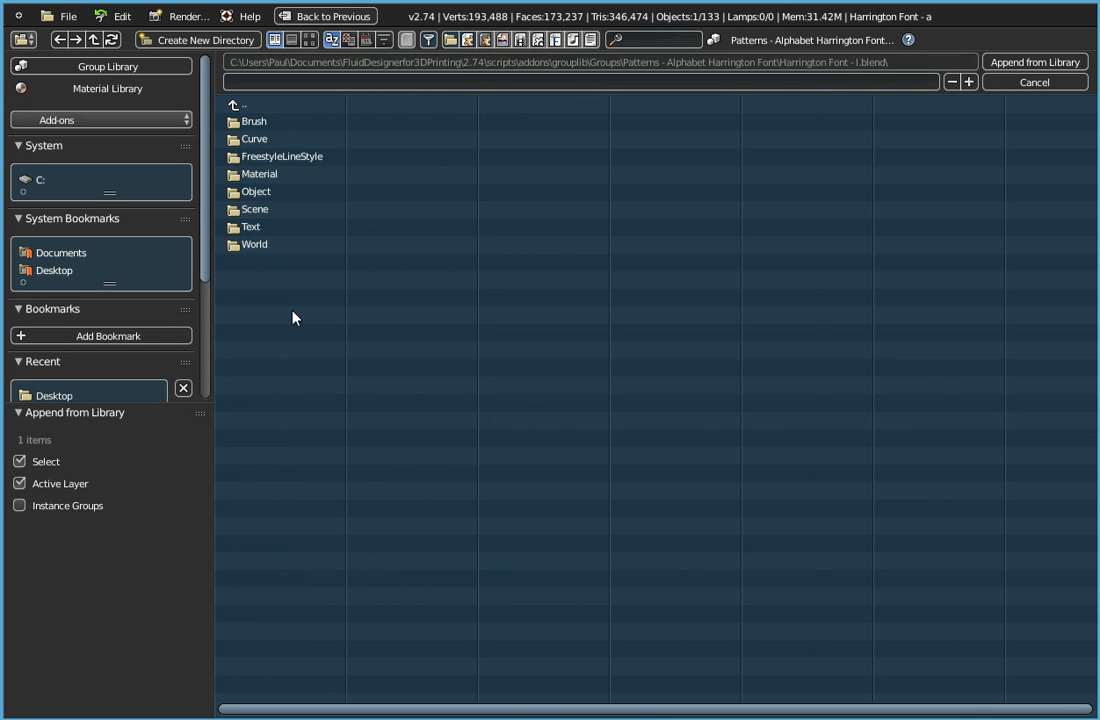
{"action": "left_click", "coordinate": [258, 193]}
{"action": "left_click", "coordinate": [453, 580]}
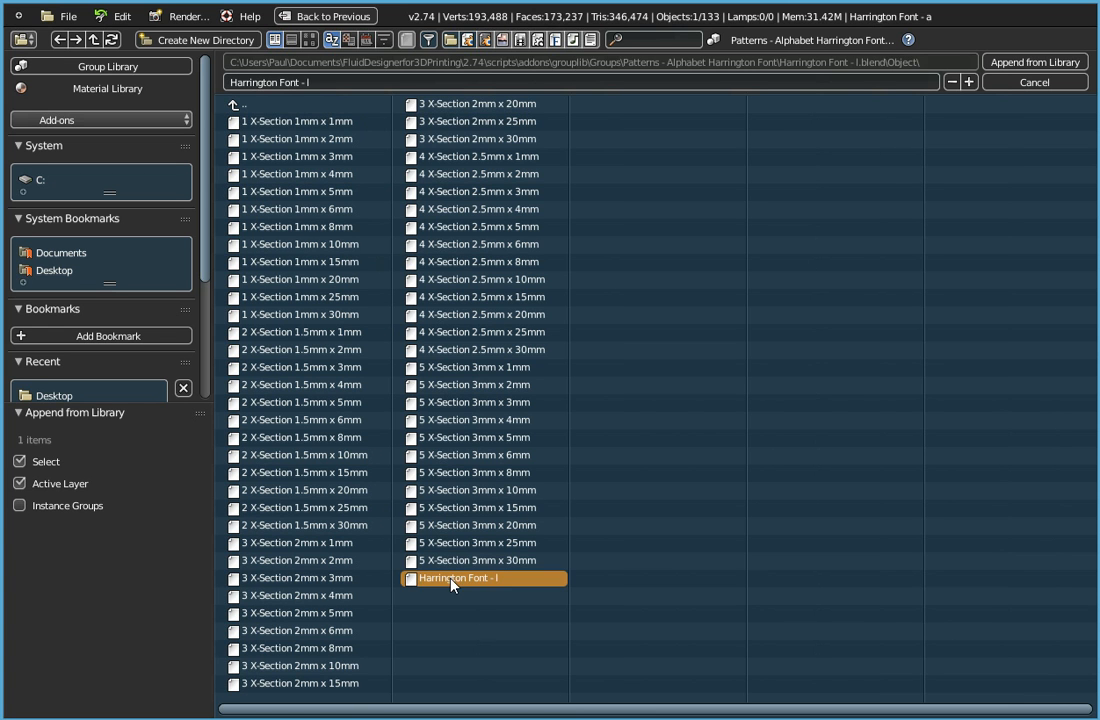
{"action": "left_click", "coordinate": [1005, 72]}
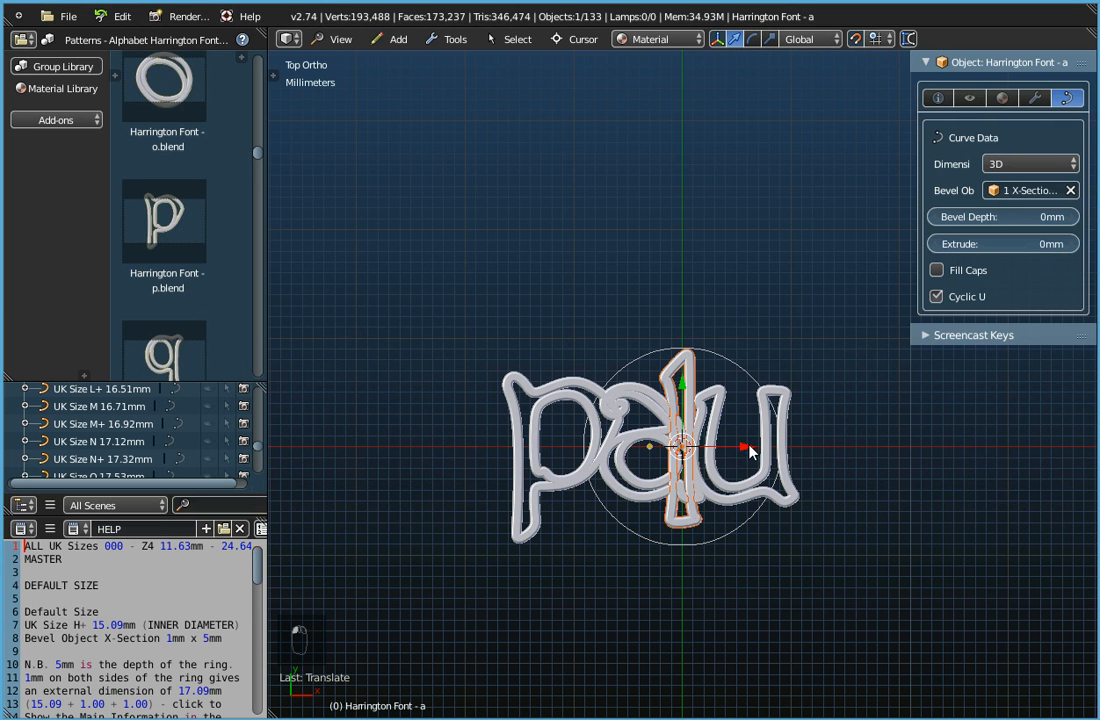
{"action": "left_click", "coordinate": [867, 437]}
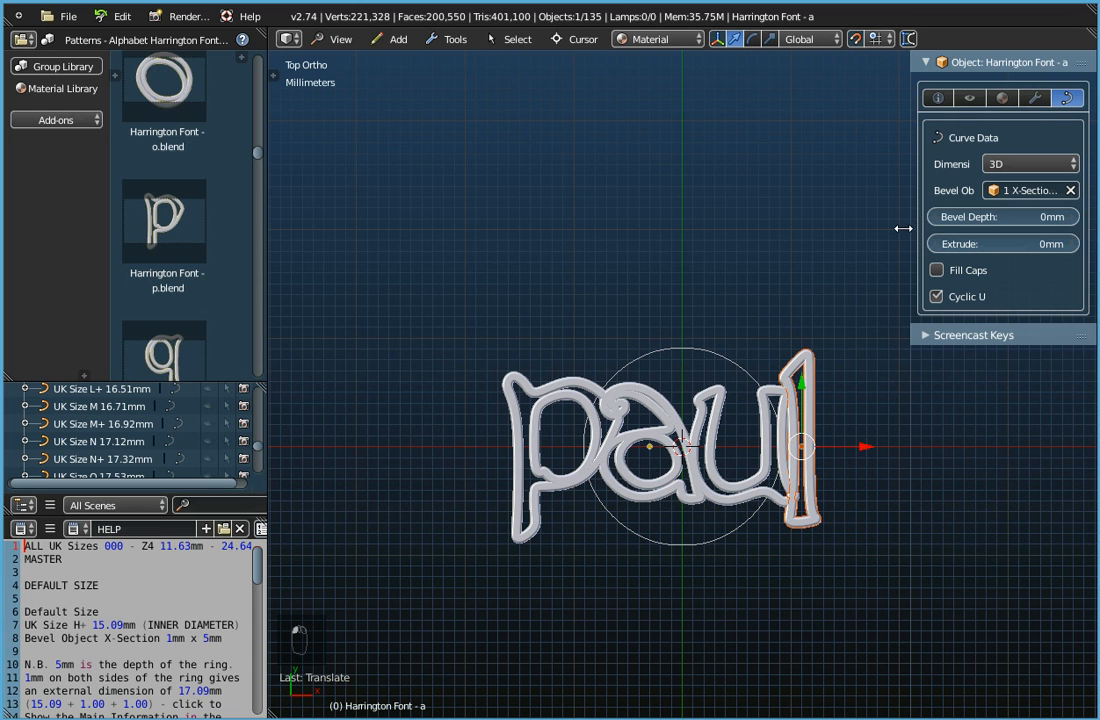
- Widen the object properties area, make the letter l active, and inspect its dimensions and depth from several angles
{"action": "left_click_drag", "start_coordinate": [910, 292], "coordinate": [862, 292]}
{"action": "right_click", "coordinate": [804, 361]}
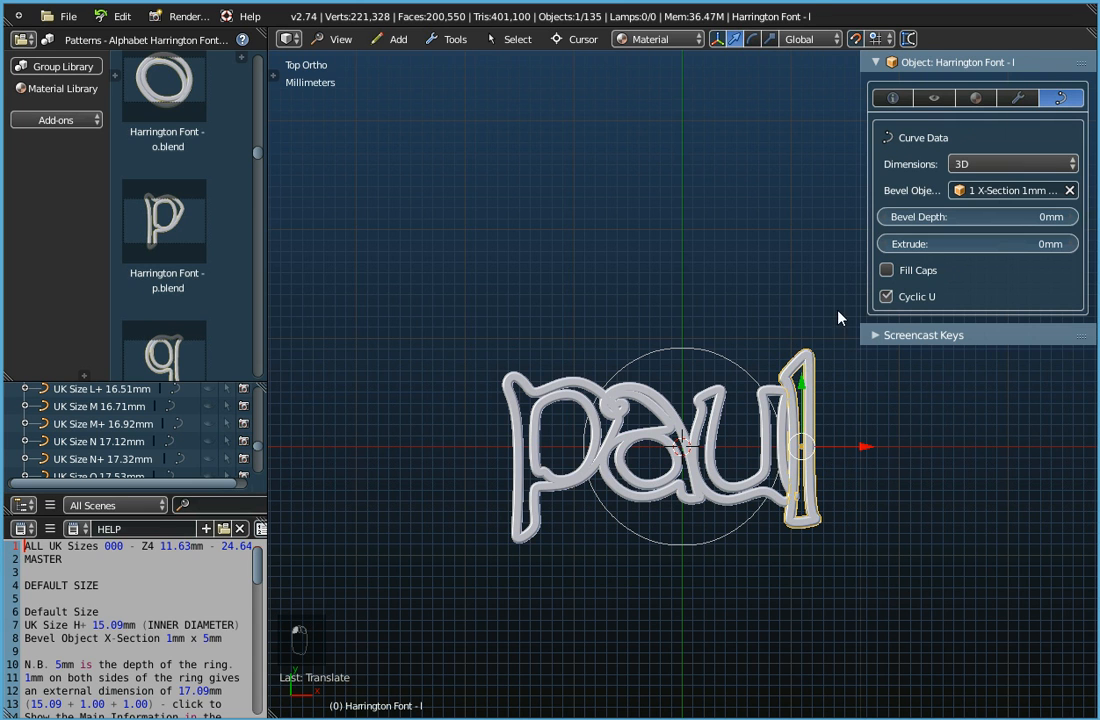
{"action": "left_click", "coordinate": [893, 99]}
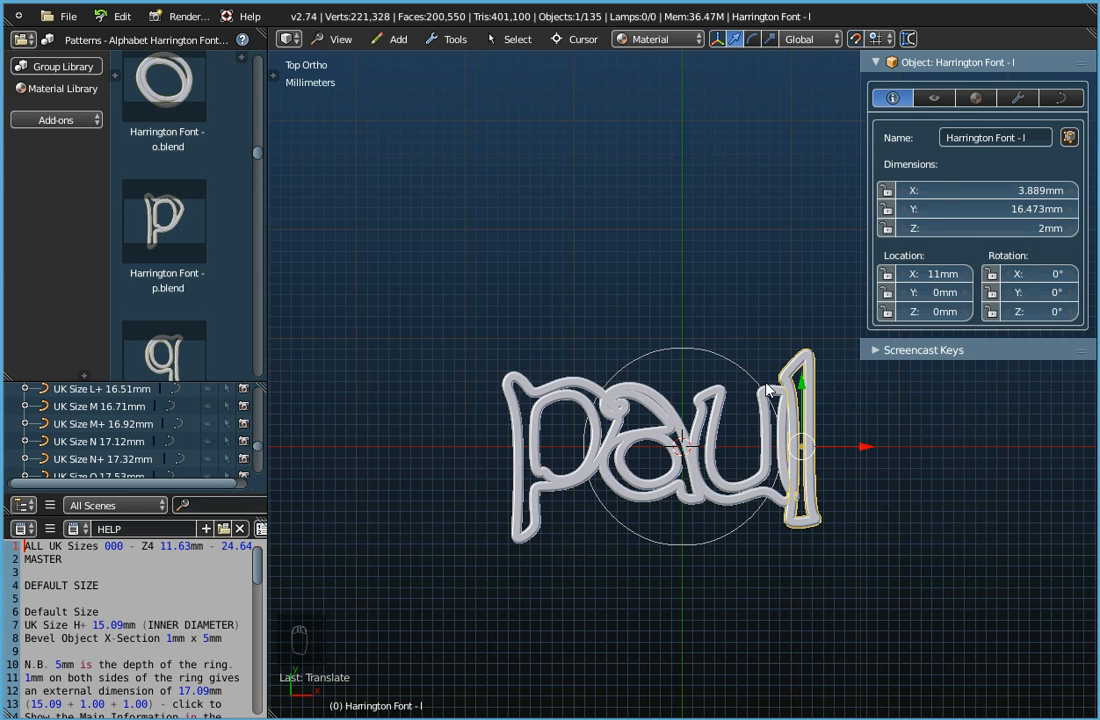
{"action": "middle_click_drag", "start_coordinate": [781, 216], "coordinate": [908, 284]}
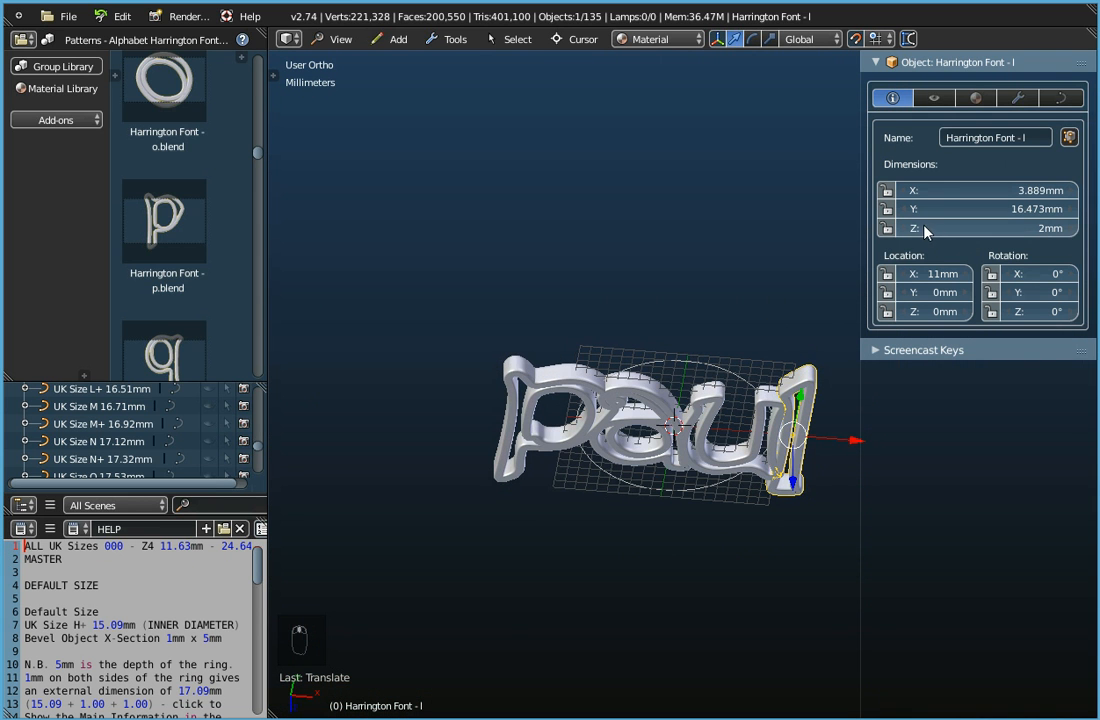
{"action": "middle_click_drag", "start_coordinate": [825, 466], "coordinate": [816, 511]}
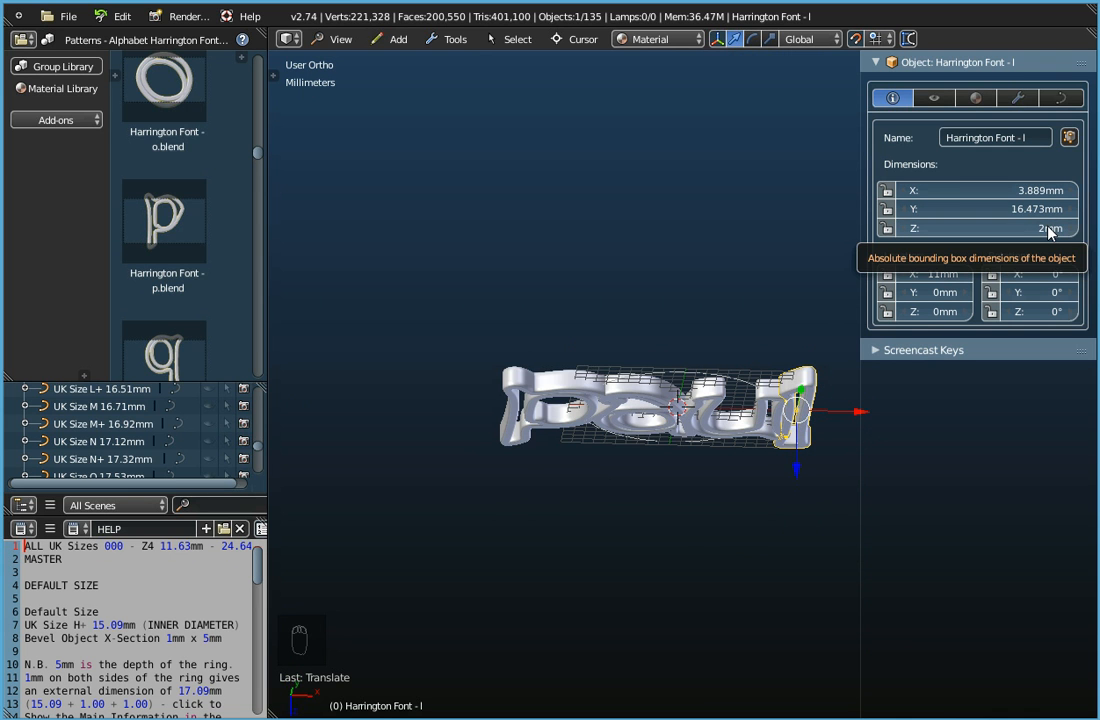
{"action": "middle_click_drag", "start_coordinate": [690, 346], "coordinate": [705, 248]}
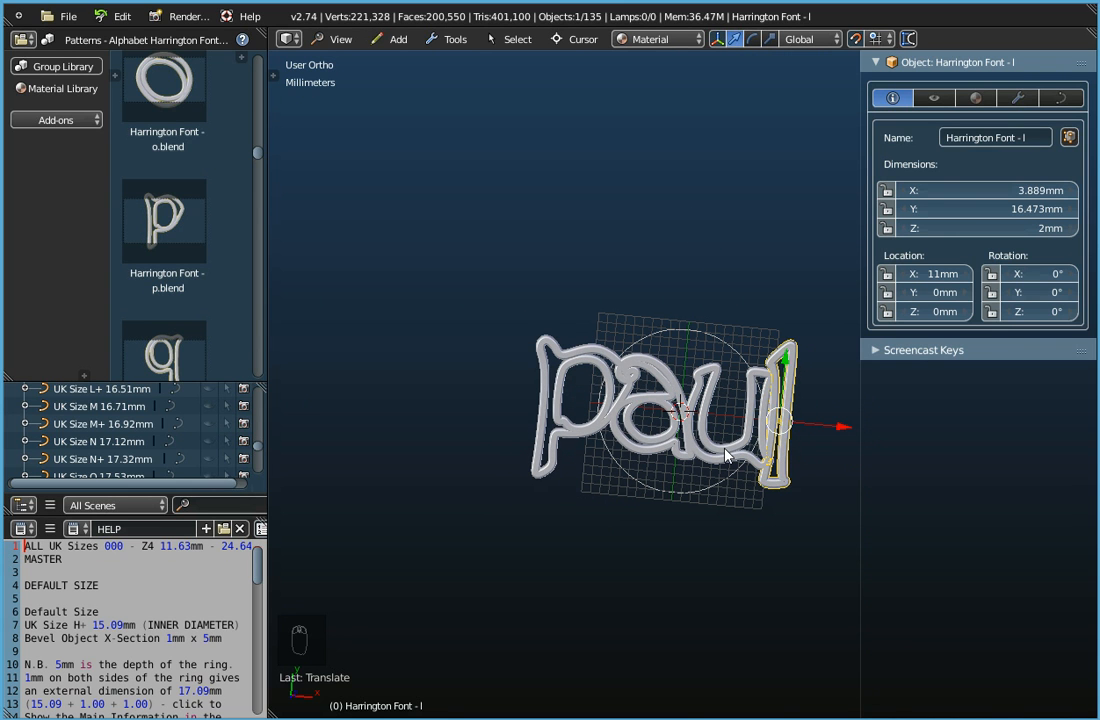
- Add the letters u, a and p to the selection and join all four letters into one object
{"action": "right_click", "coordinate": [715, 395], "text": "shift"}
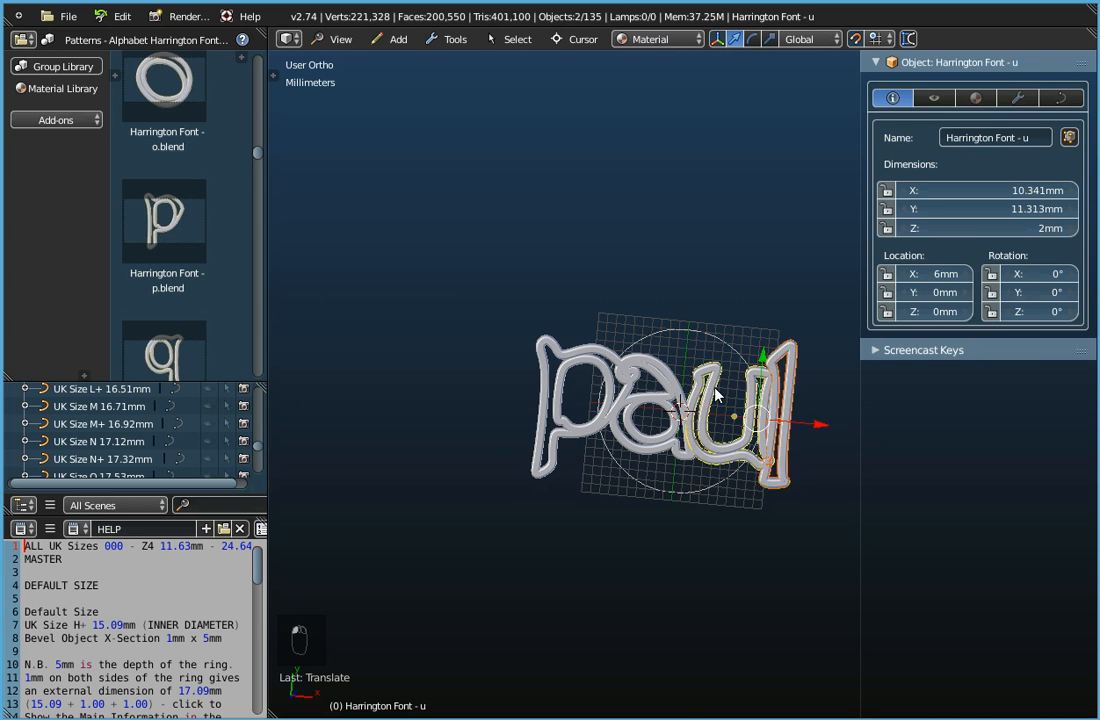
{"action": "right_click", "coordinate": [600, 370], "text": "shift"}
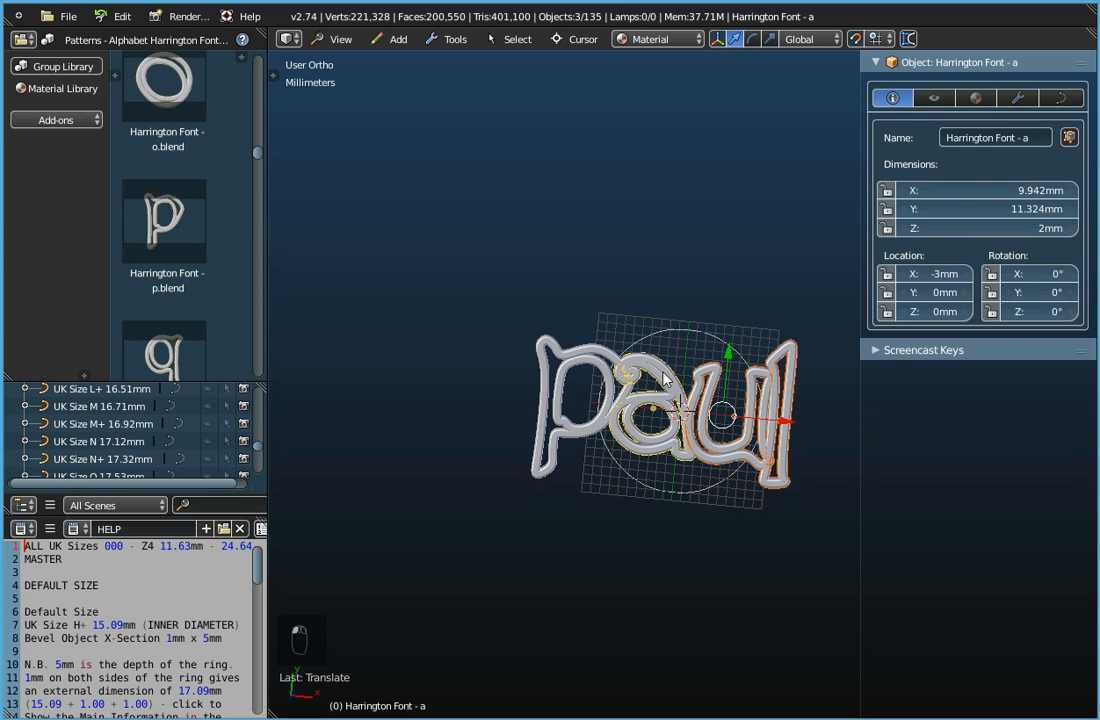
{"action": "right_click", "coordinate": [584, 360], "text": "shift"}
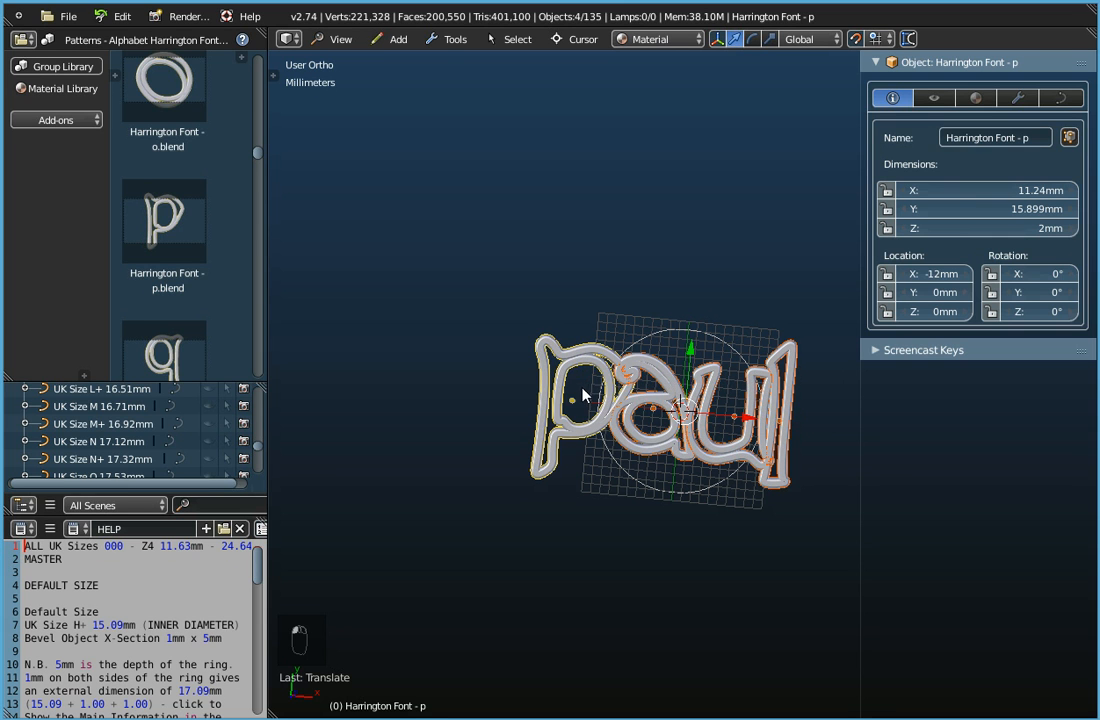
{"action": "left_click", "coordinate": [448, 42]}
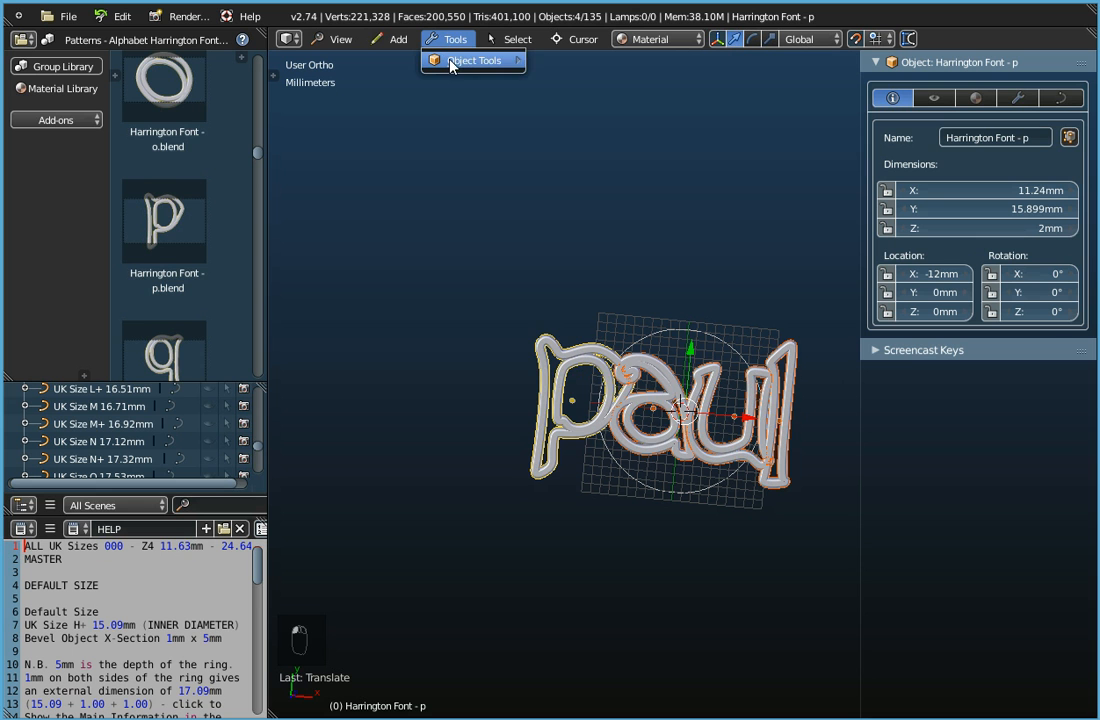
{"action": "mouse_move", "coordinate": [470, 60]}
{"action": "left_click", "coordinate": [556, 122]}
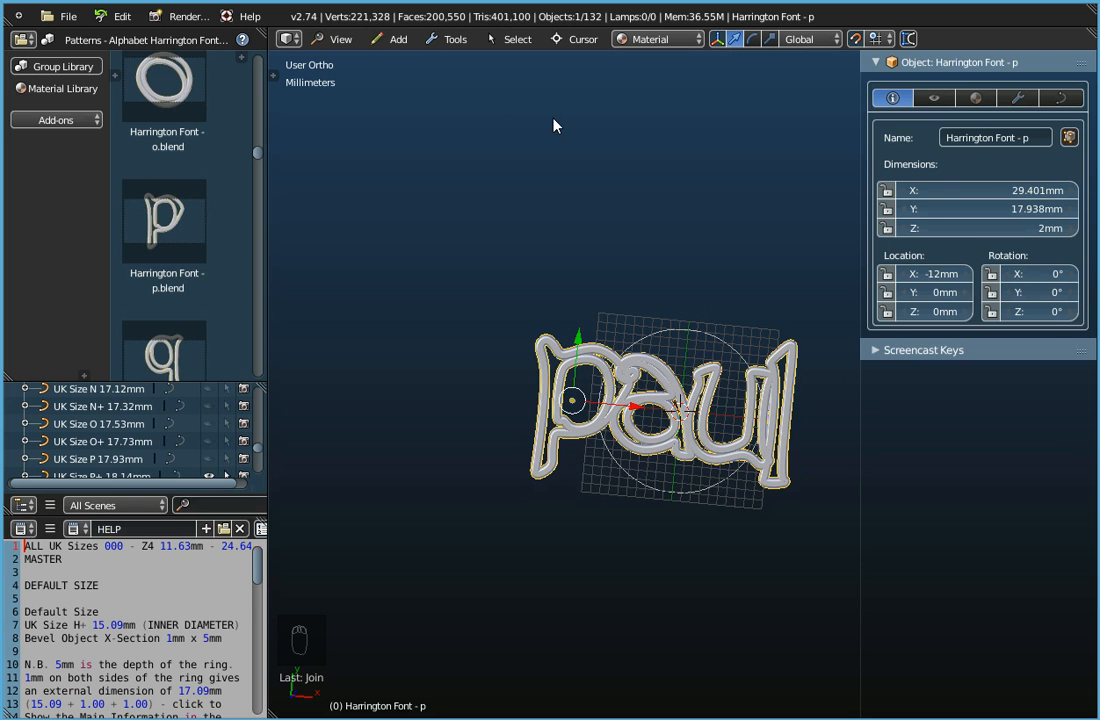
- Move the joined lettering away from the ring circle to X -23 mm and Y 13 mm
{"action": "middle_click_drag", "start_coordinate": [714, 302], "coordinate": [638, 263]}
{"action": "left_click_drag", "start_coordinate": [600, 290], "coordinate": [625, 220]}
{"action": "middle_click_drag", "start_coordinate": [658, 305], "coordinate": [685, 331]}
{"action": "left_click_drag", "start_coordinate": [624, 304], "coordinate": [523, 320]}
{"action": "middle_click_drag", "start_coordinate": [572, 423], "coordinate": [580, 292]}
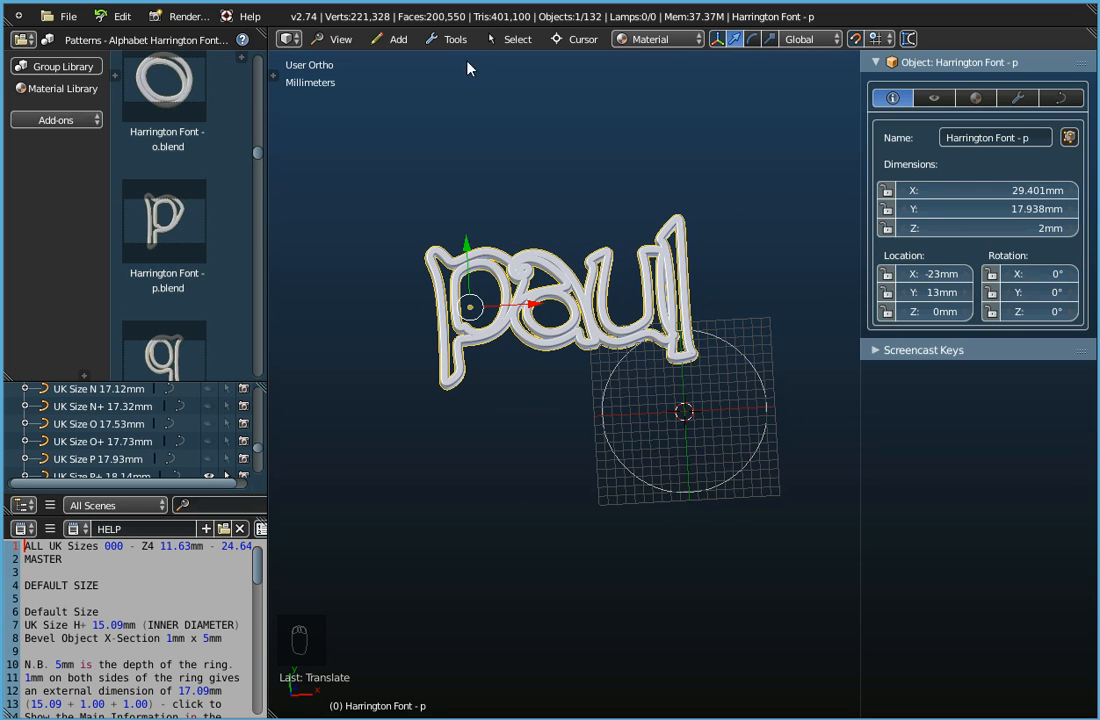
- Set the joined lettering's origin to its geometry
{"action": "left_click", "coordinate": [455, 39]}
{"action": "mouse_move", "coordinate": [475, 60]}
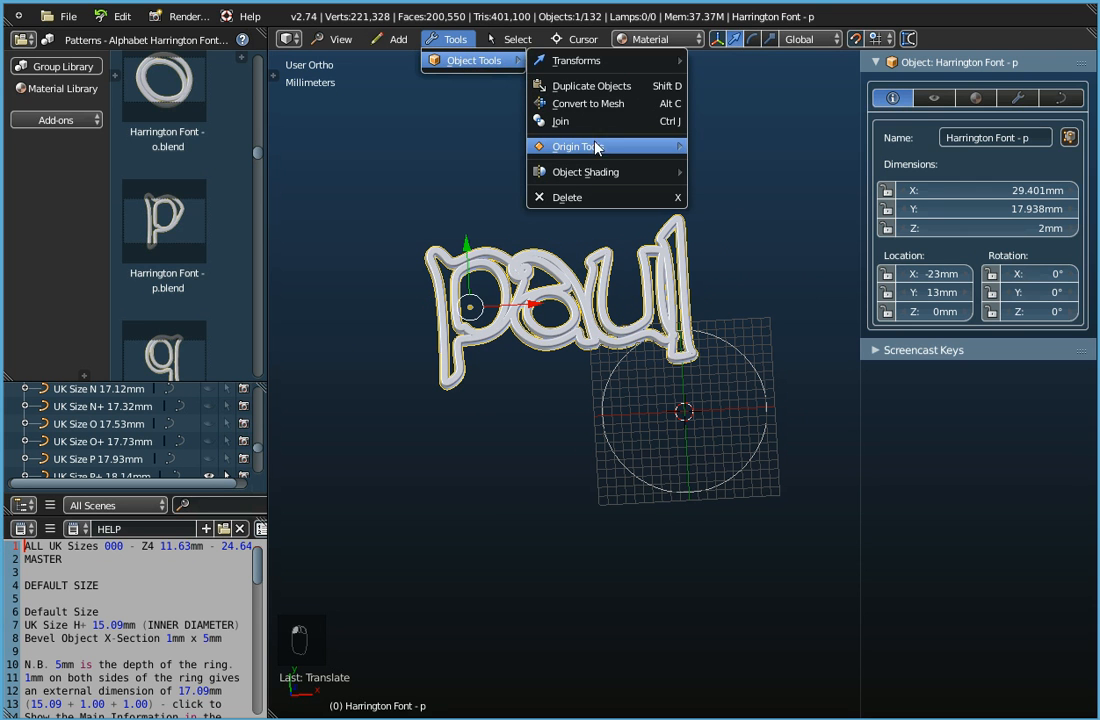
{"action": "mouse_move", "coordinate": [571, 150]}
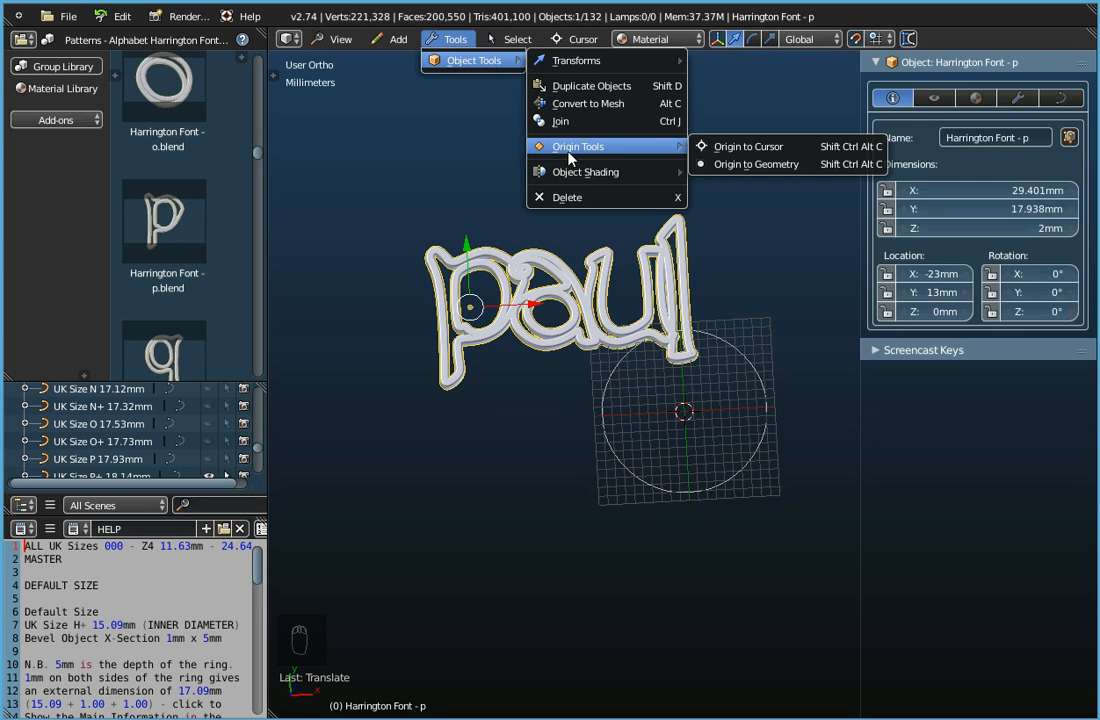
{"action": "left_click", "coordinate": [739, 164]}
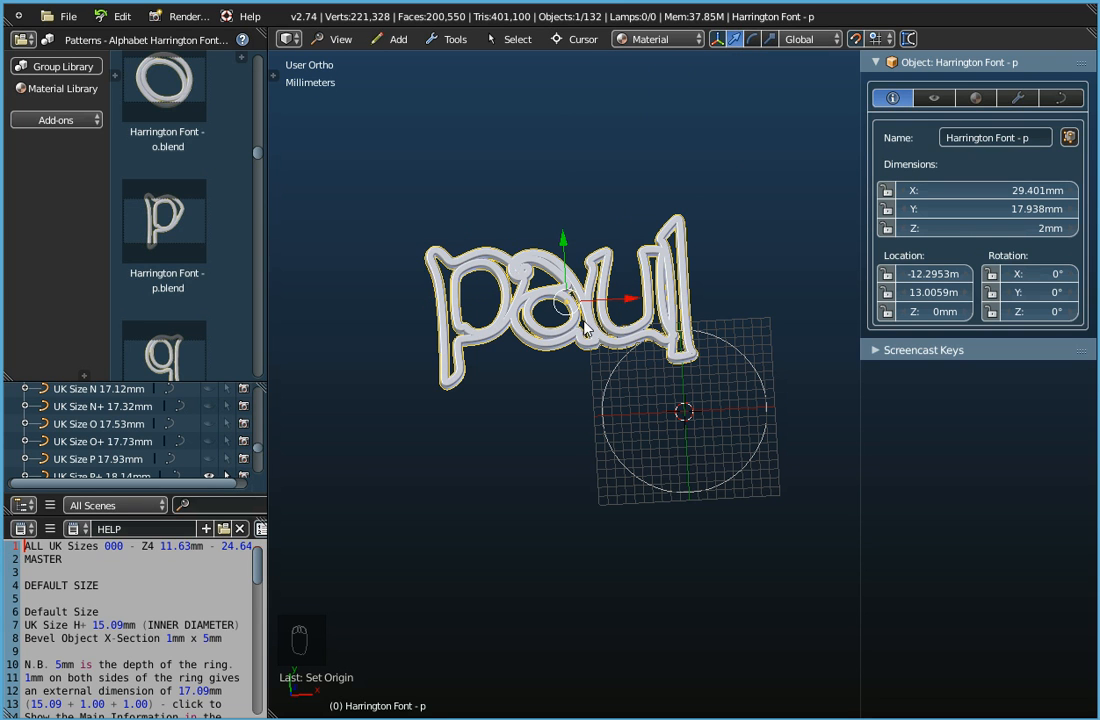
- Snap the joined lettering to the 3D cursor at the centre of the ring circle
{"action": "left_click", "coordinate": [585, 43]}
{"action": "left_click", "coordinate": [580, 39]}
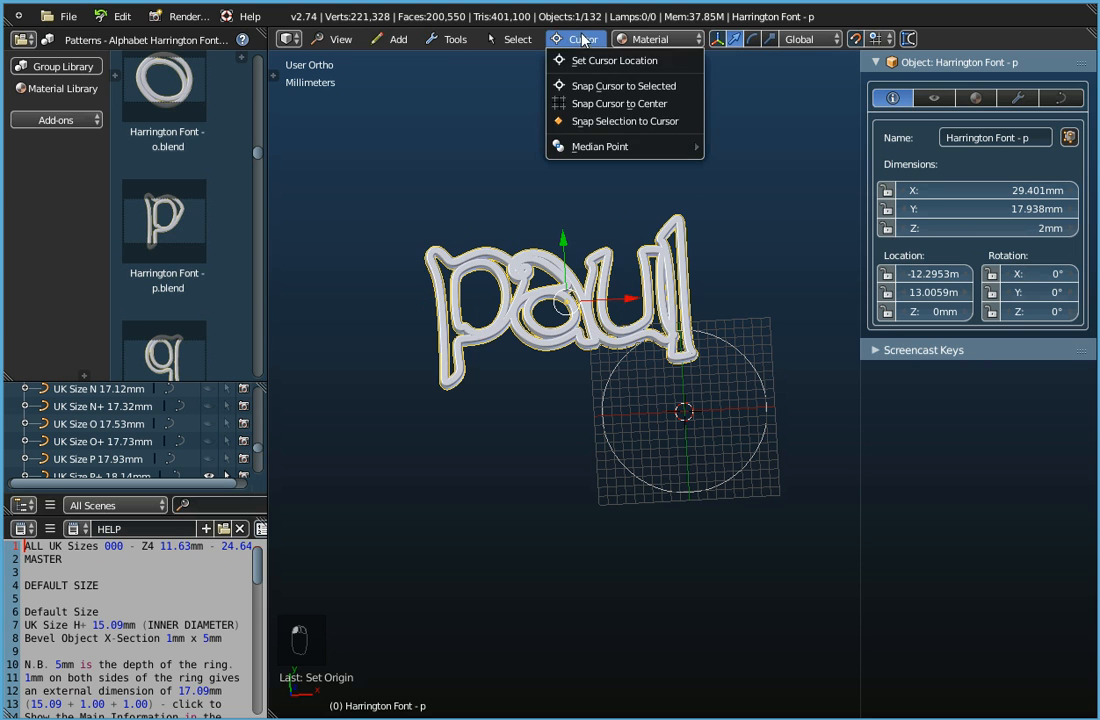
{"action": "left_click", "coordinate": [594, 122]}
{"action": "mouse_move", "coordinate": [673, 447]}
{"action": "middle_mouse_down"}
{"action": "mouse_move", "coordinate": [675, 600]}
{"action": "mouse_move", "coordinate": [654, 436]}
{"action": "mouse_move", "coordinate": [712, 458]}
{"action": "mouse_move", "coordinate": [702, 435]}
{"action": "mouse_move", "coordinate": [709, 547]}
{"action": "mouse_move", "coordinate": [697, 502]}
{"action": "mouse_move", "coordinate": [705, 317]}
{"action": "mouse_move", "coordinate": [673, 430]}
{"action": "middle_mouse_up"}
{"action": "scroll", "coordinate": [678, 424], "scroll_direction": "up", "scroll_amount": 4}
{"action": "scroll", "coordinate": [702, 435], "scroll_direction": "down", "scroll_amount": 5}
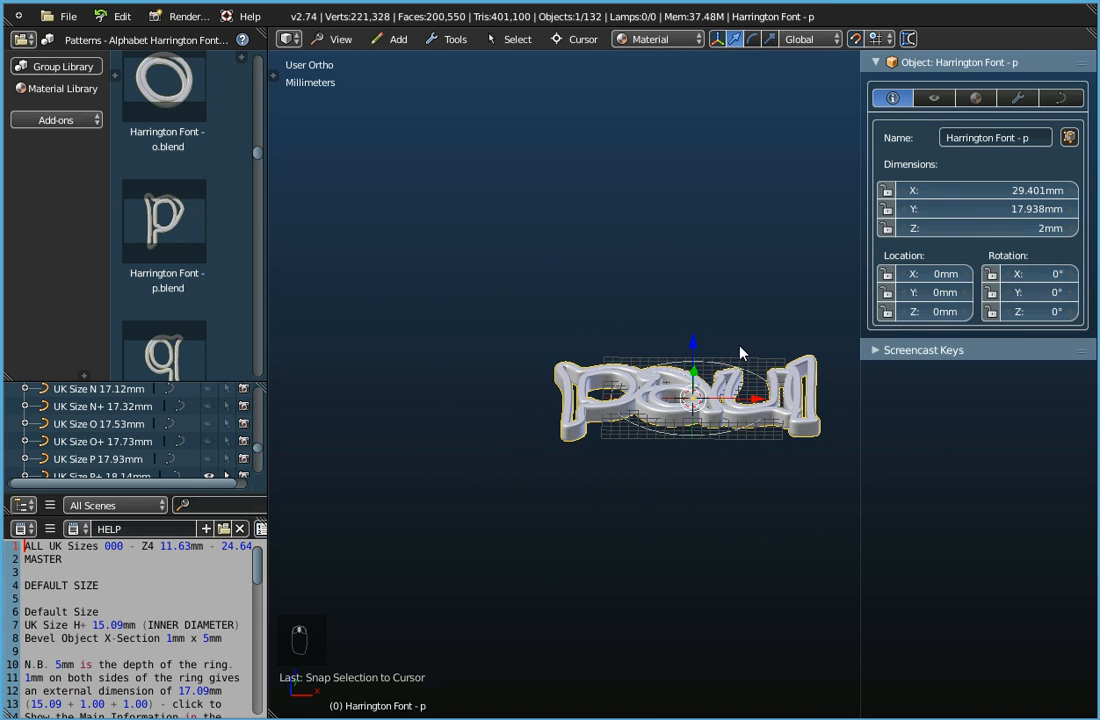
{"action": "scroll", "coordinate": [617, 402], "scroll_direction": "down", "scroll_amount": 1}
{"action": "middle_click_drag", "start_coordinate": [617, 402], "coordinate": [589, 435]}
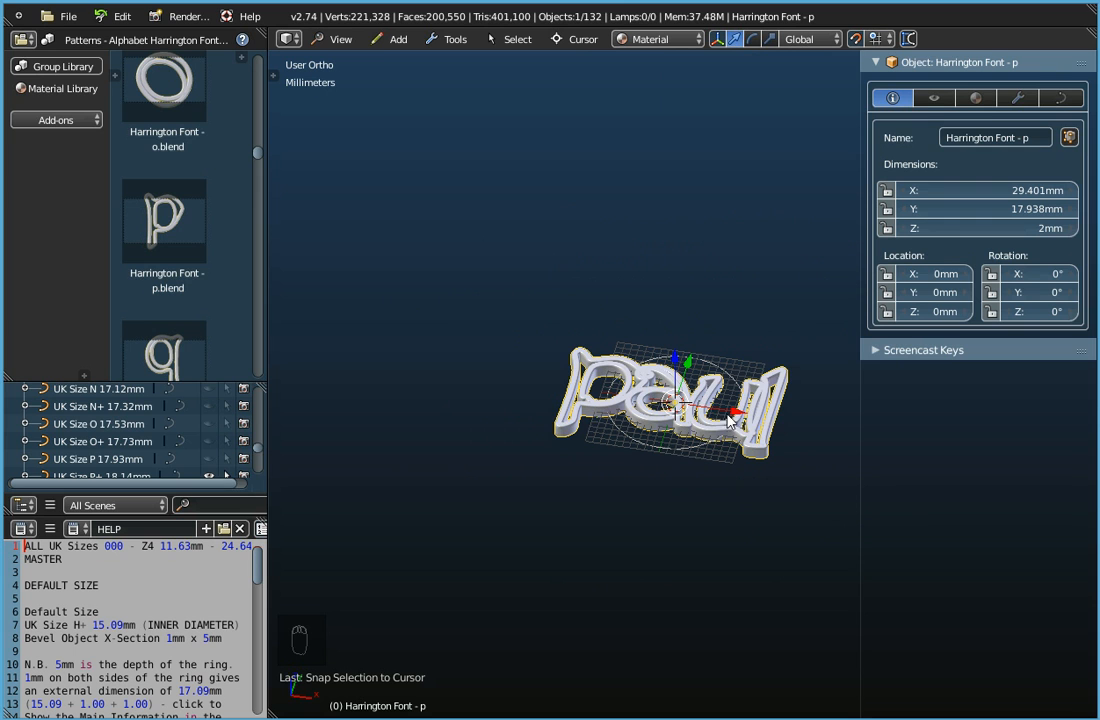
- Widen the object properties area and stand the lettering upright by setting its X rotation to 90°
{"action": "left_click_drag", "start_coordinate": [863, 322], "coordinate": [779, 323]}
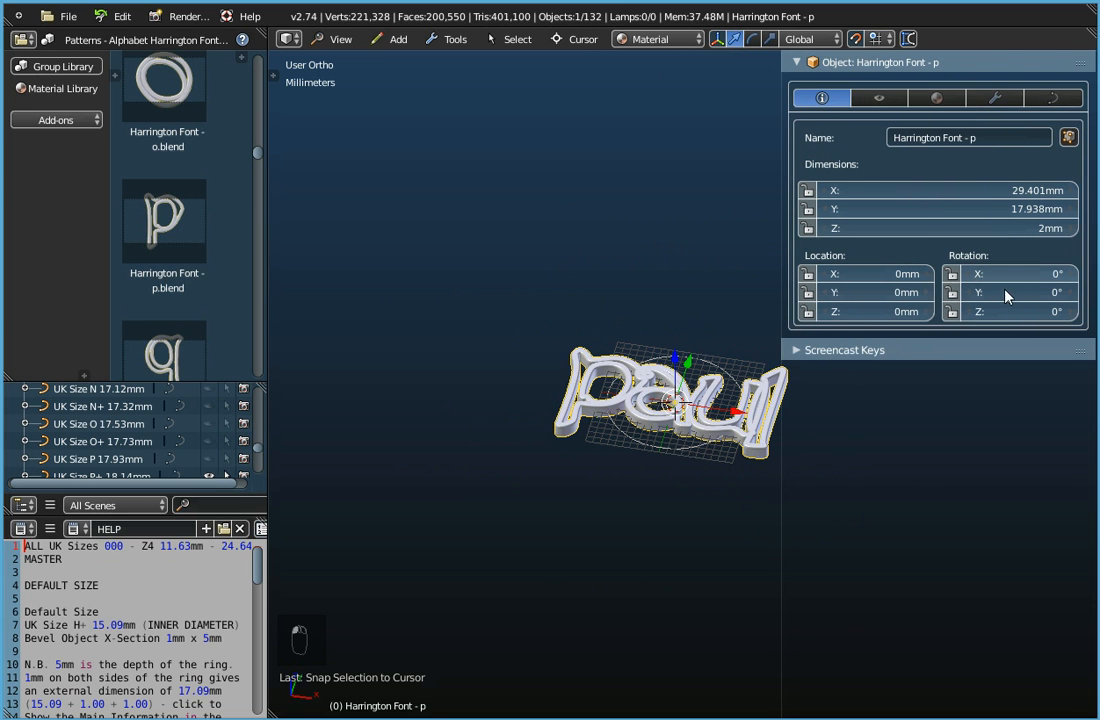
{"action": "left_click", "coordinate": [1060, 275]}
{"action": "left_click_drag", "start_coordinate": [1060, 275], "coordinate": [1075, 280]}
{"action": "left_click_drag", "start_coordinate": [995, 280], "coordinate": [955, 280]}
{"action": "mouse_move", "coordinate": [603, 345]}
{"action": "middle_mouse_down"}
{"action": "mouse_move", "coordinate": [700, 479]}
{"action": "mouse_move", "coordinate": [699, 503]}
{"action": "mouse_move", "coordinate": [609, 298]}
{"action": "mouse_move", "coordinate": [609, 362]}
{"action": "middle_mouse_up"}
{"action": "middle_click_drag", "start_coordinate": [633, 452], "coordinate": [611, 533]}
{"action": "scroll", "coordinate": [564, 460], "scroll_direction": "up", "scroll_amount": 1}
{"action": "scroll", "coordinate": [597, 422], "scroll_direction": "down", "scroll_amount": 2}
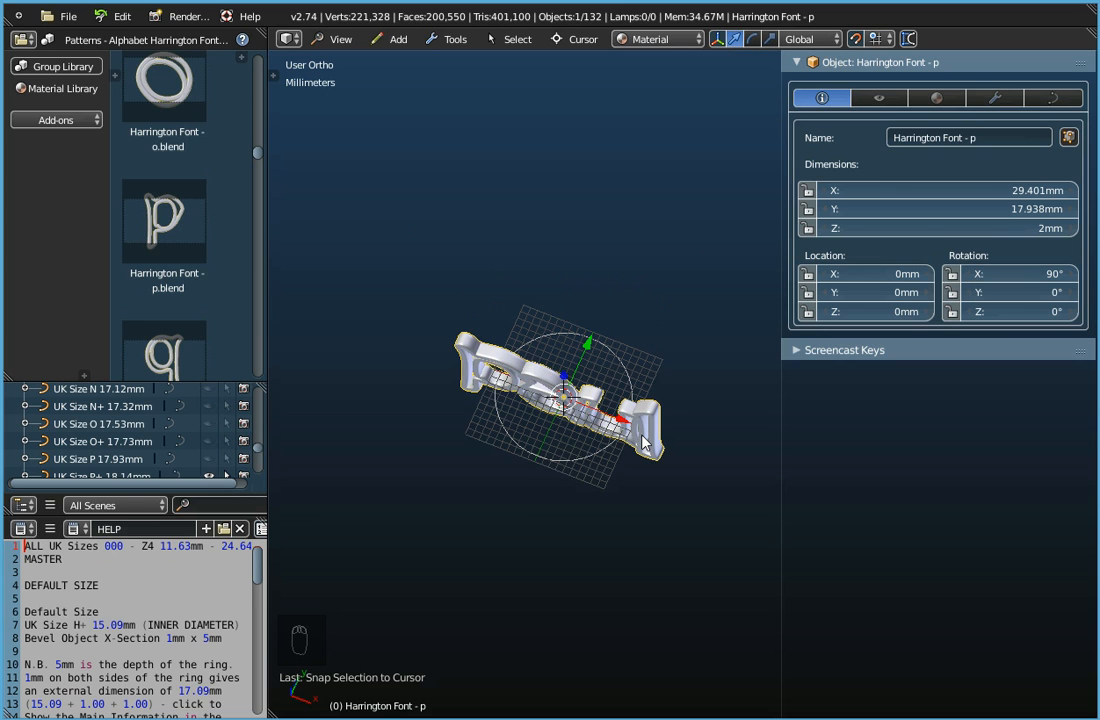
{"action": "middle_click_drag", "start_coordinate": [611, 446], "coordinate": [589, 418]}
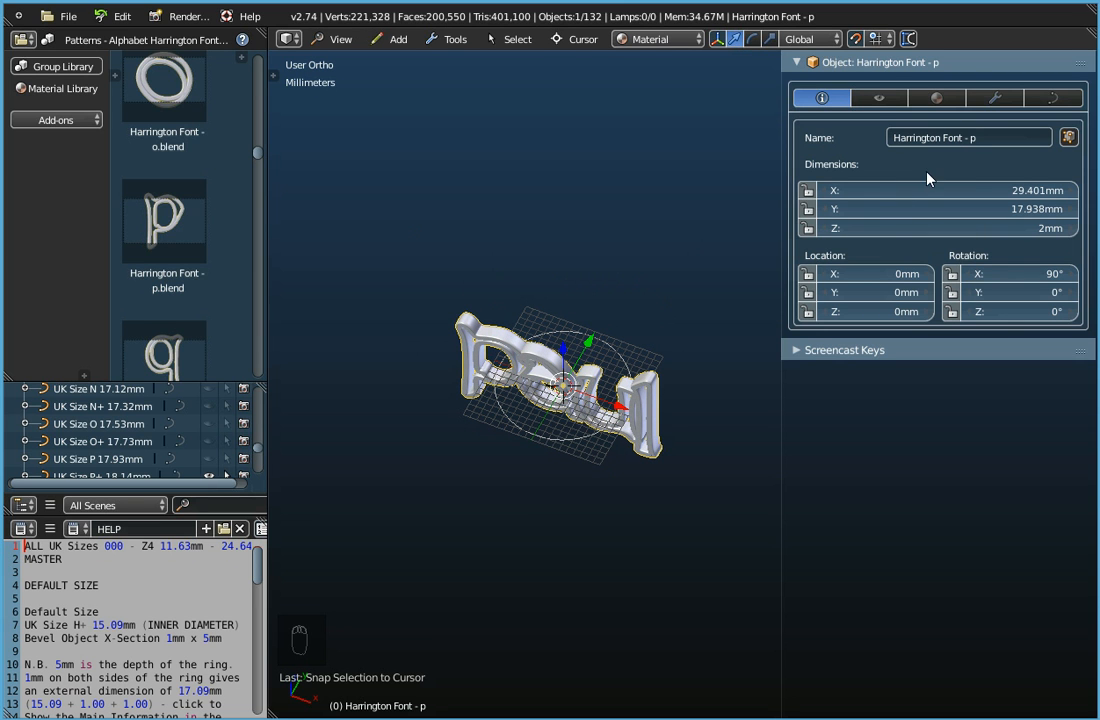
- Add an Array modifier to the lettering, trying a count of 3 before returning it to 2
{"action": "left_click", "coordinate": [995, 98]}
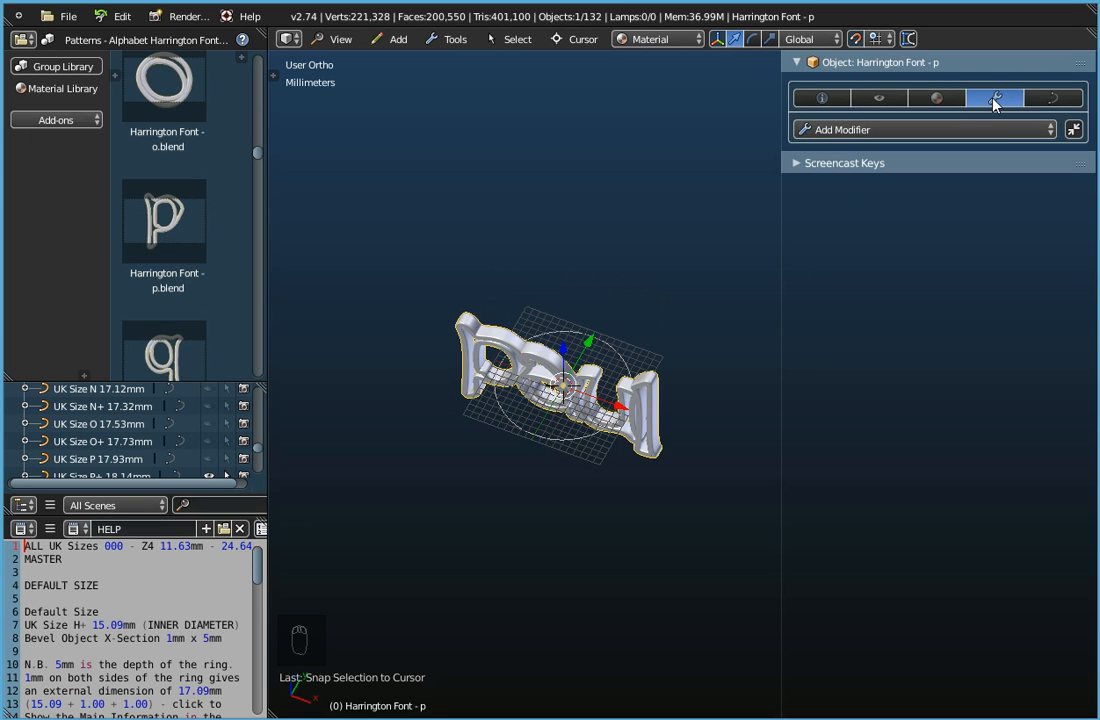
{"action": "left_click", "coordinate": [882, 131]}
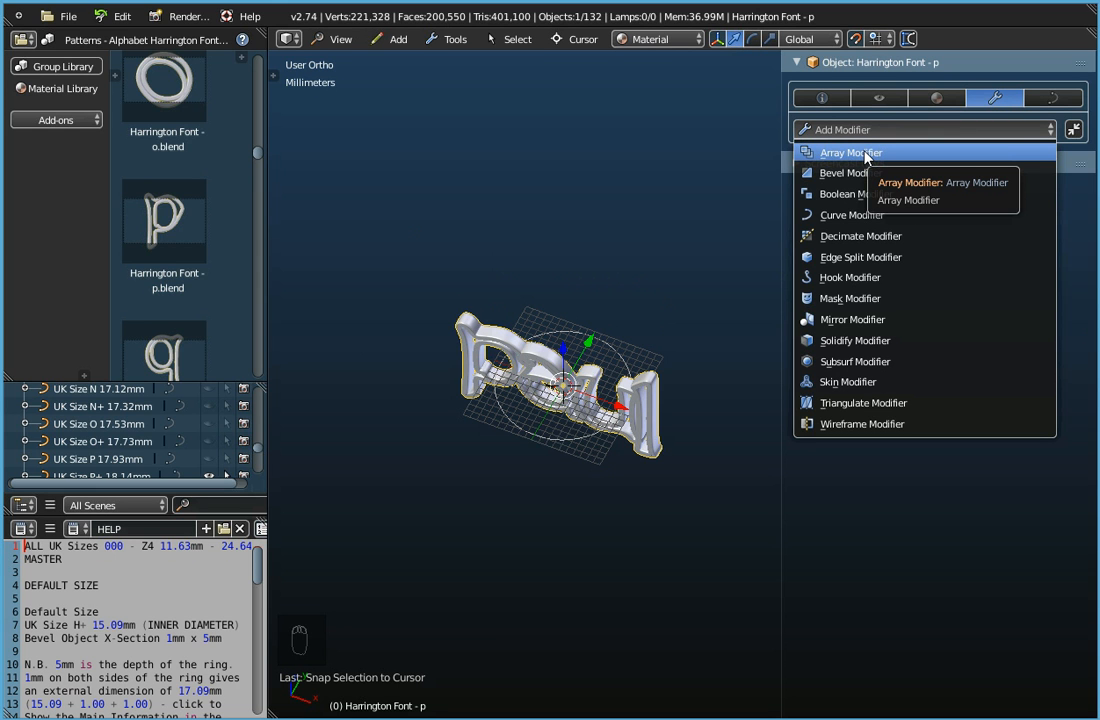
{"action": "left_click", "coordinate": [862, 153]}
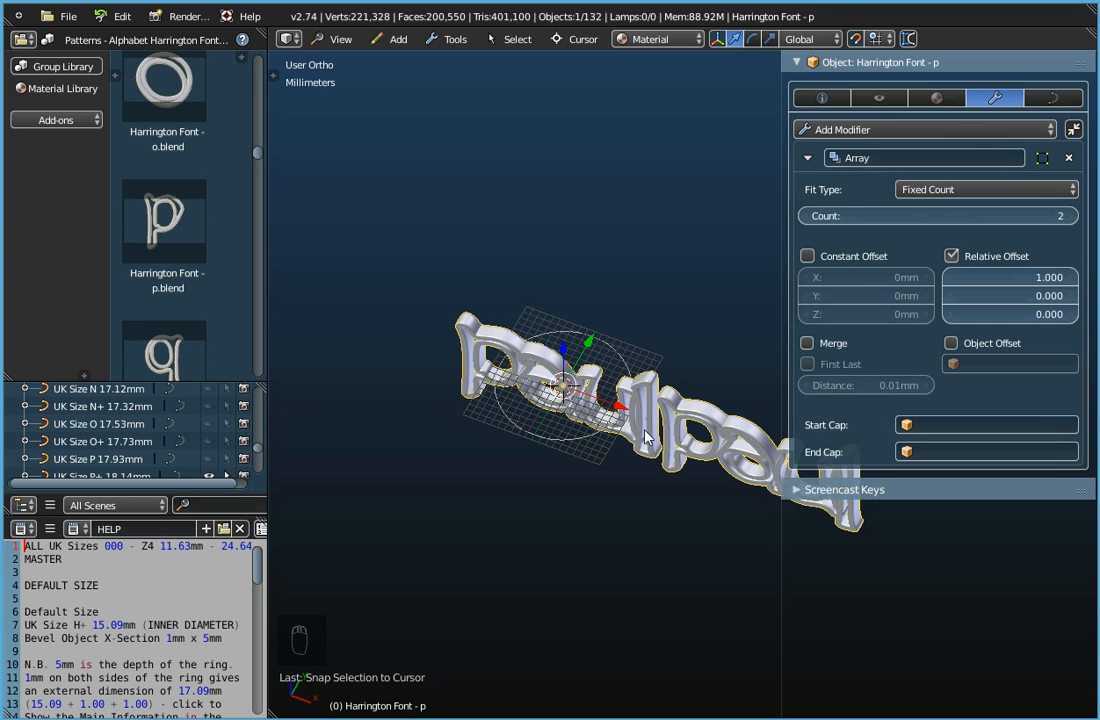
{"action": "middle_click_drag", "start_coordinate": [658, 483], "coordinate": [609, 385], "text": "shift"}
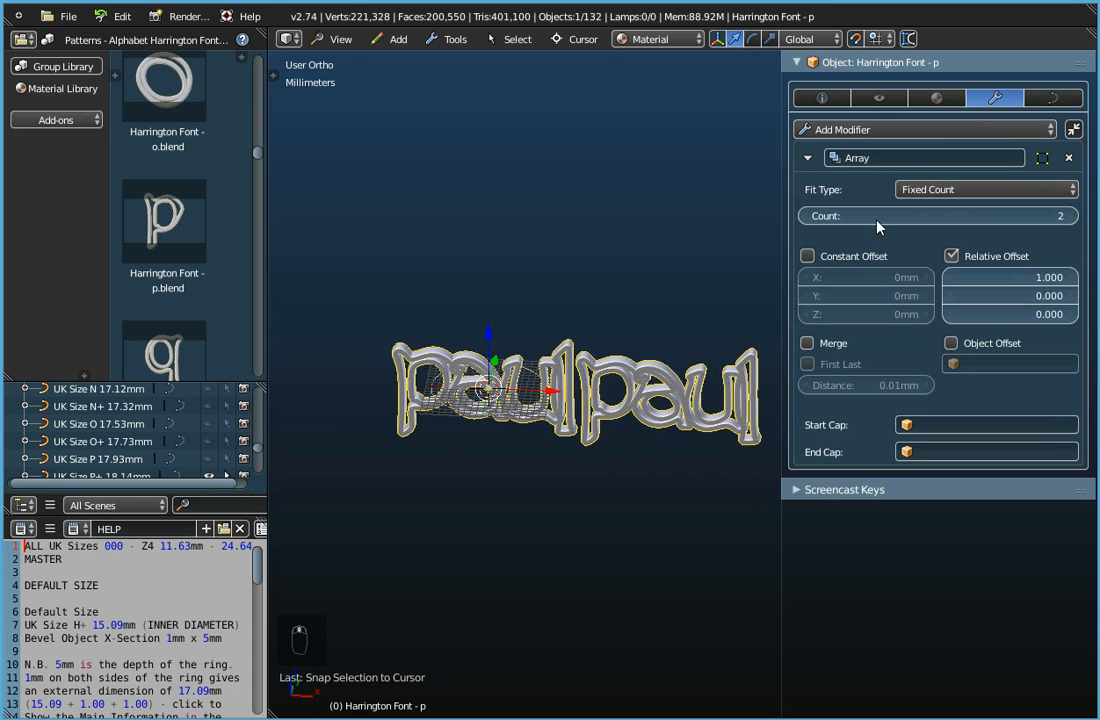
{"action": "left_click", "coordinate": [1077, 222]}
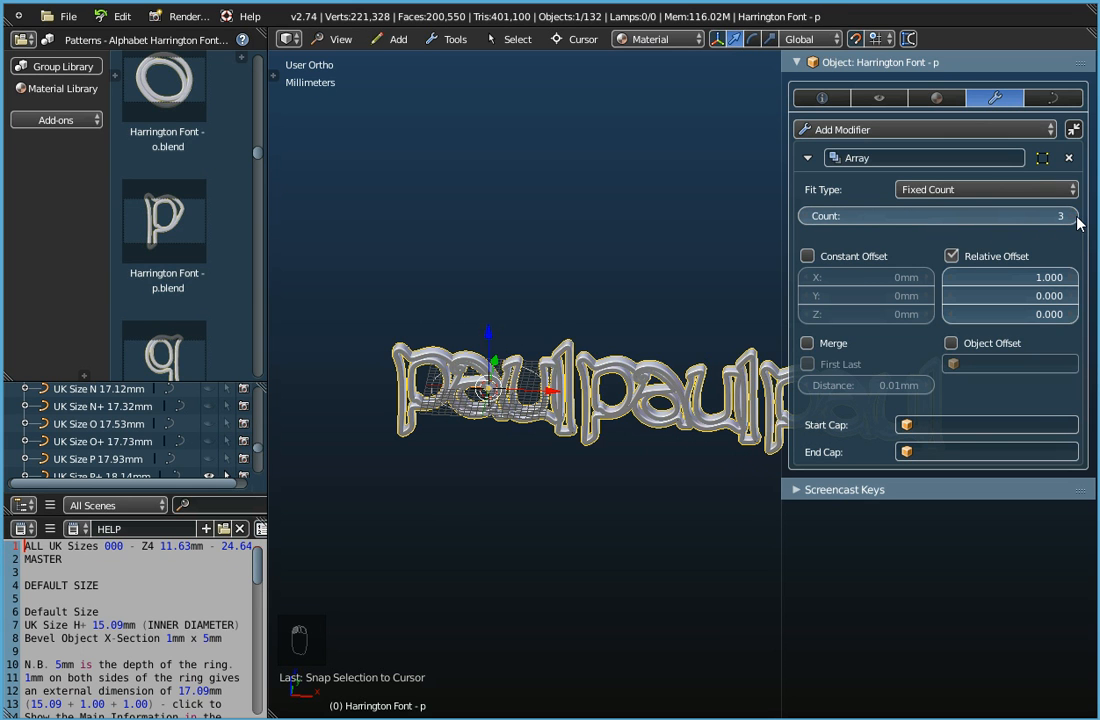
{"action": "left_click", "coordinate": [803, 219]}
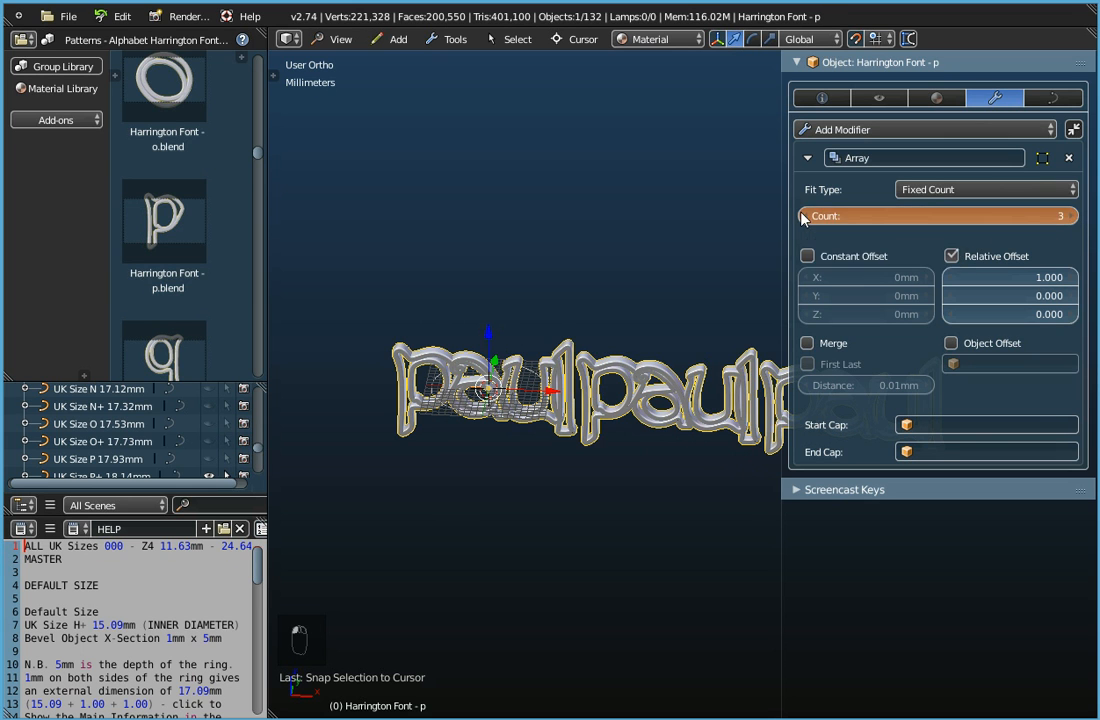
- Set the Array's relative X offset to 0.900 so the l of the first copy overlaps the p of the second
{"action": "scroll", "coordinate": [566, 377], "scroll_direction": "up", "scroll_amount": 5}
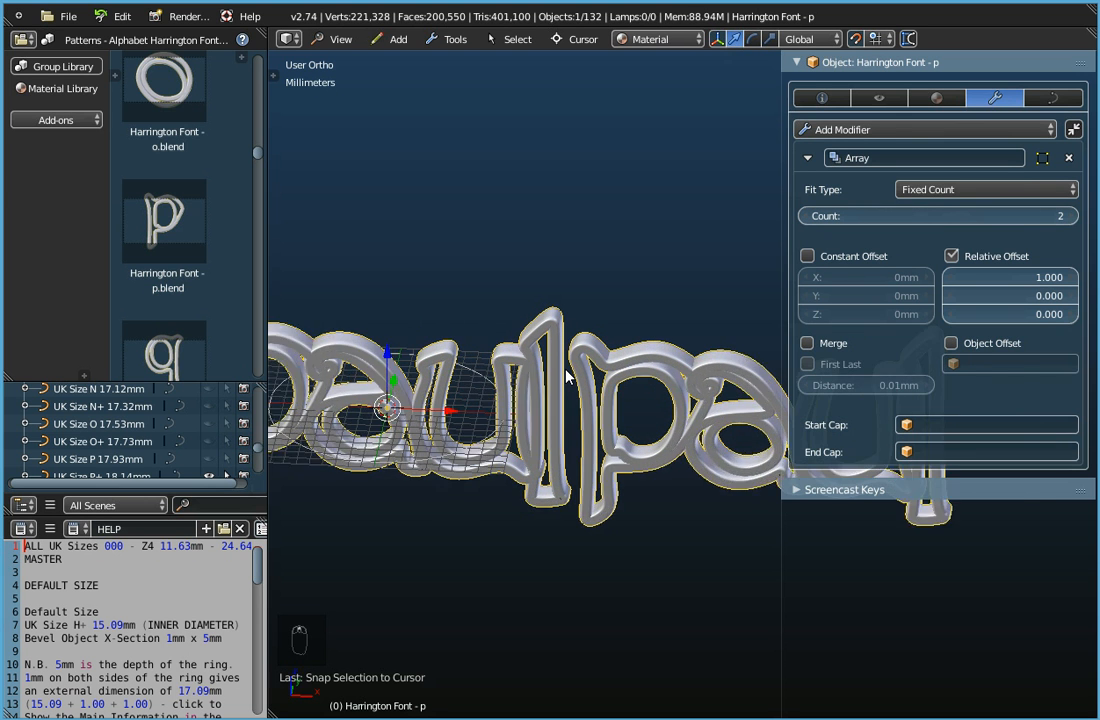
{"action": "scroll", "coordinate": [566, 377], "scroll_direction": "up", "scroll_amount": 2}
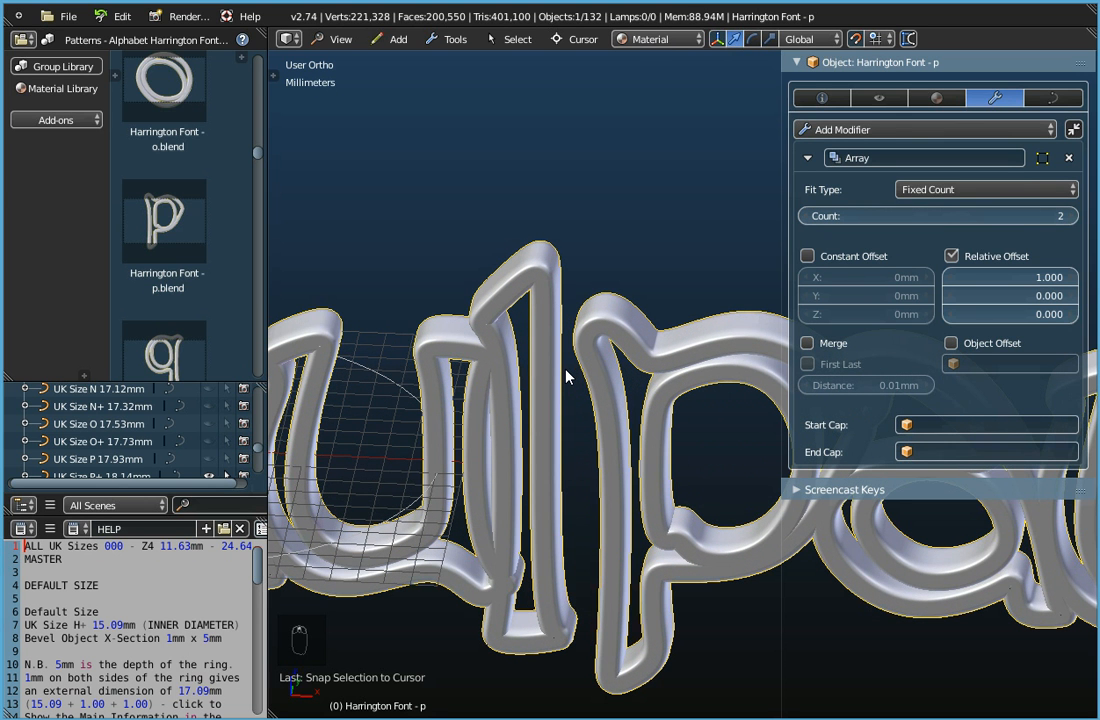
{"action": "scroll", "coordinate": [573, 352], "scroll_direction": "down", "scroll_amount": 4}
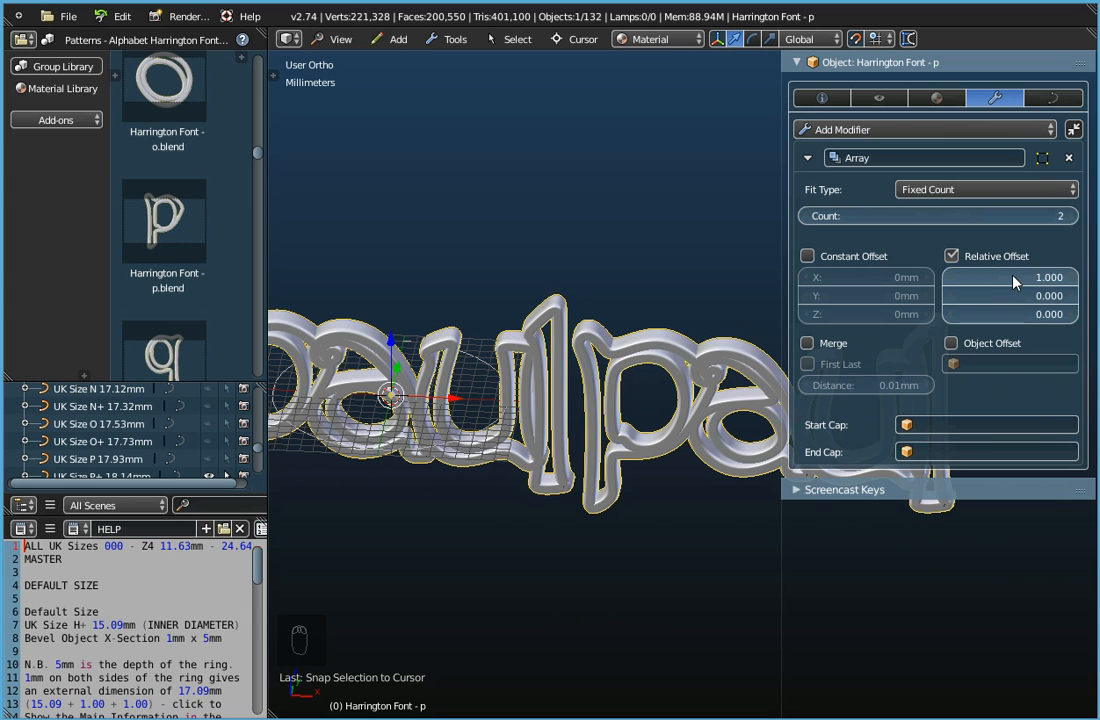
{"action": "left_click", "coordinate": [950, 286]}
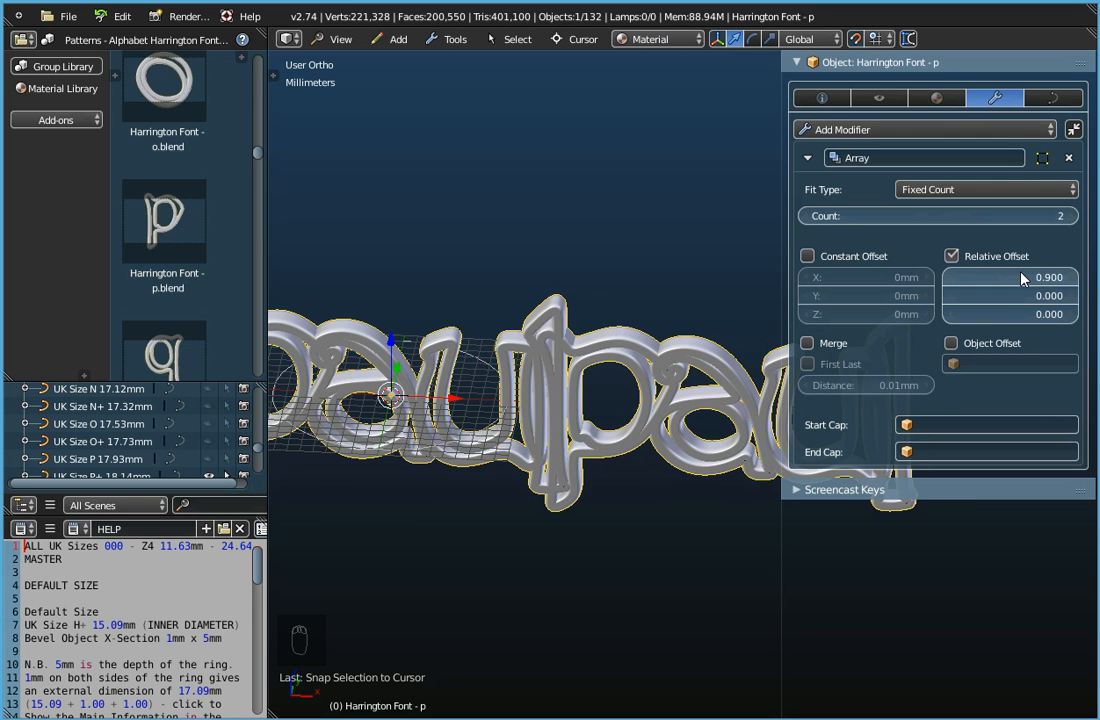
{"action": "scroll", "coordinate": [362, 384], "scroll_direction": "down", "scroll_amount": 2}
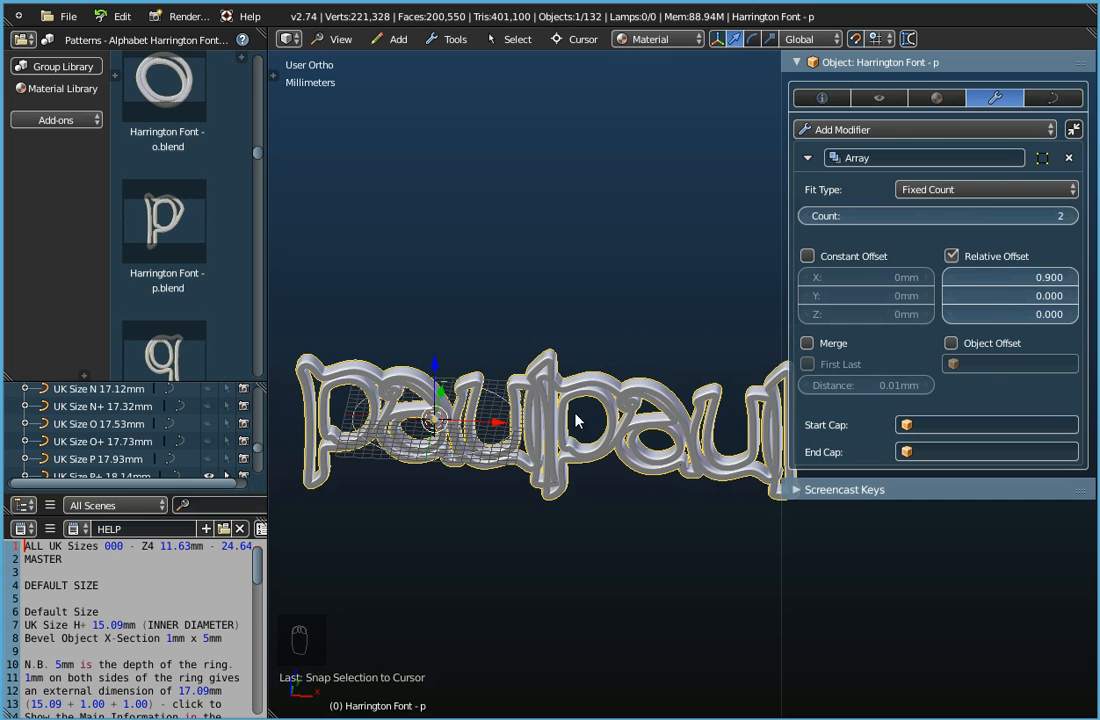
{"action": "scroll", "coordinate": [593, 405], "scroll_direction": "down", "scroll_amount": 3}
{"action": "middle_click_drag", "start_coordinate": [593, 405], "coordinate": [572, 418]}
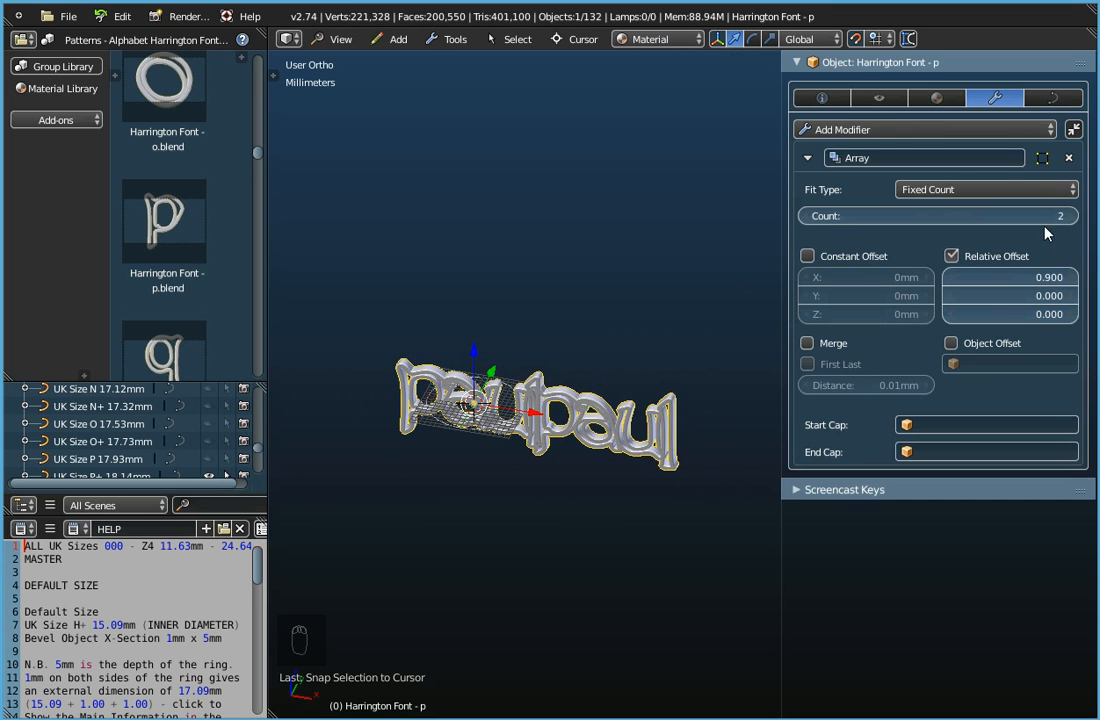
- Add a Curve modifier to the arrayed lettering
{"action": "middle_click_drag", "start_coordinate": [543, 336], "coordinate": [405, 390]}
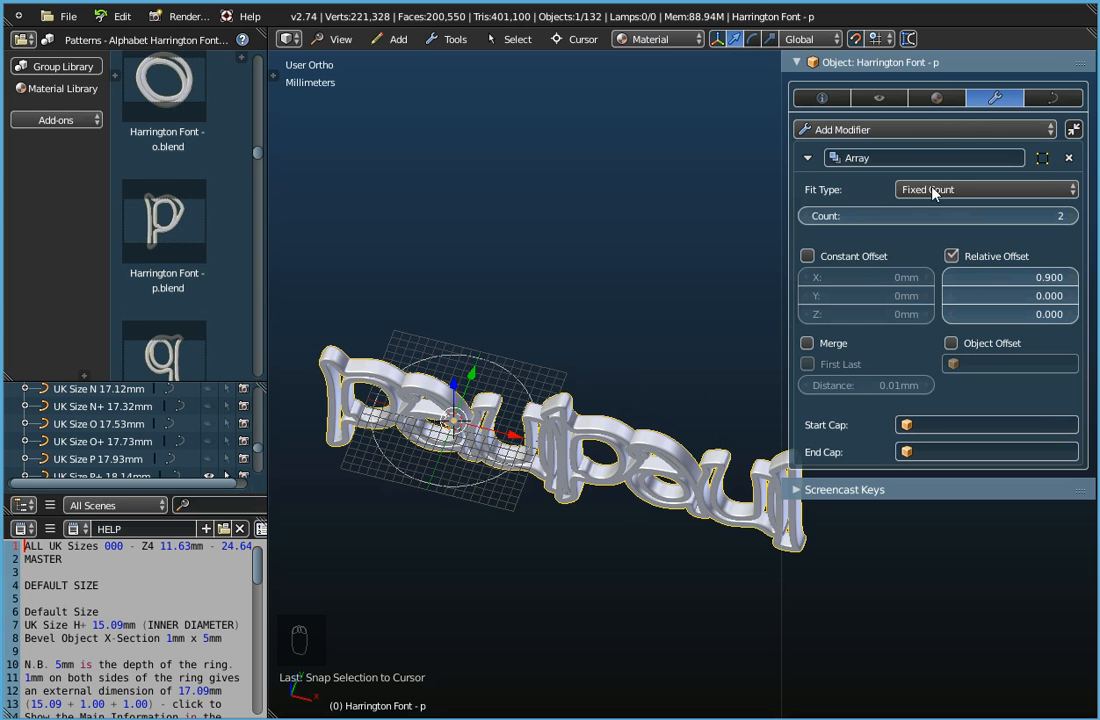
{"action": "left_click", "coordinate": [926, 133]}
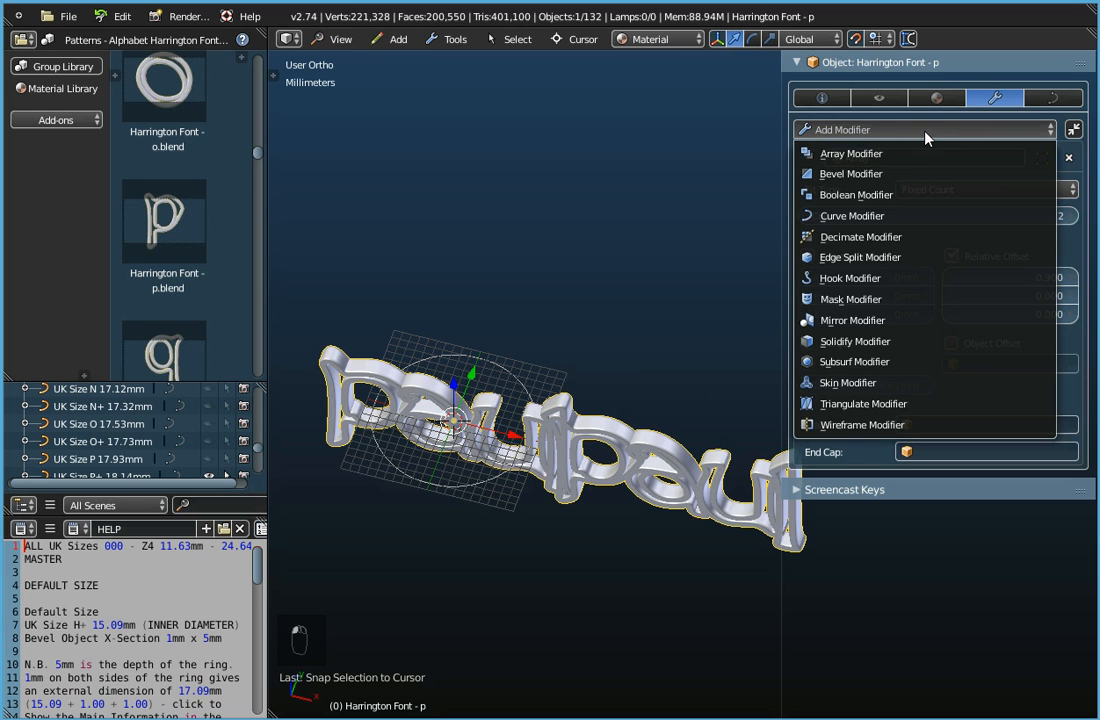
{"action": "left_click", "coordinate": [845, 216]}
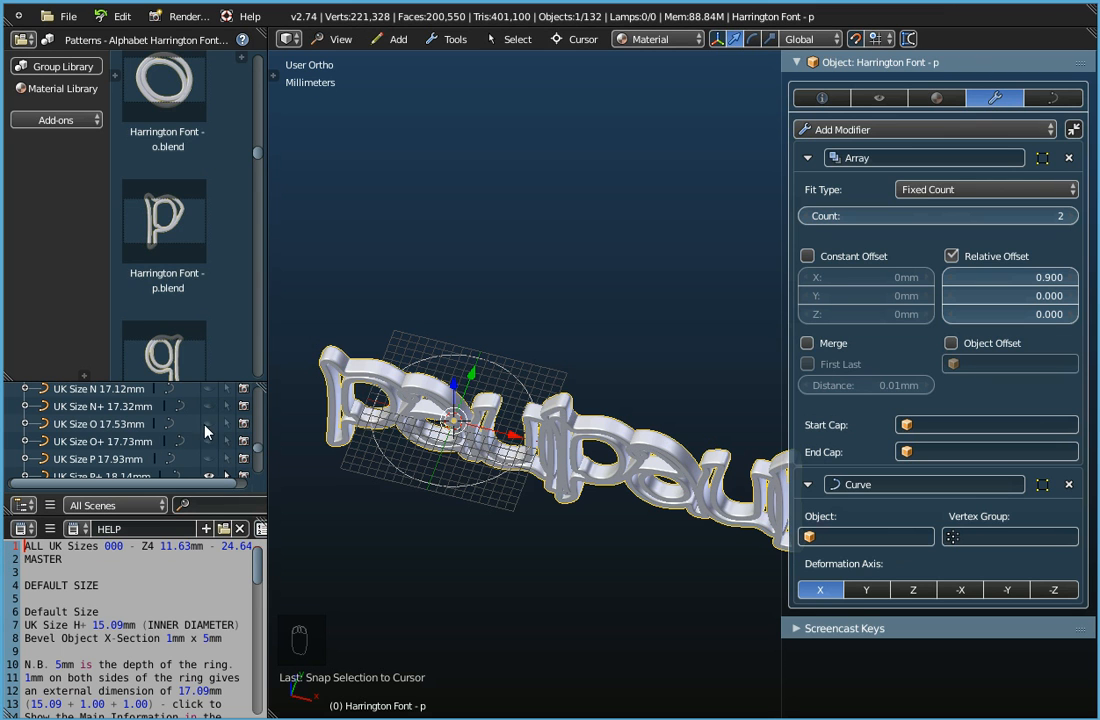
- Wrap the lettering into a ring by choosing UK Size P+ 18.14mm as the Curve modifier's object
{"action": "scroll", "coordinate": [150, 430], "scroll_direction": "down", "scroll_amount": 2}
{"action": "scroll", "coordinate": [100, 415], "scroll_direction": "down", "scroll_amount": 2}
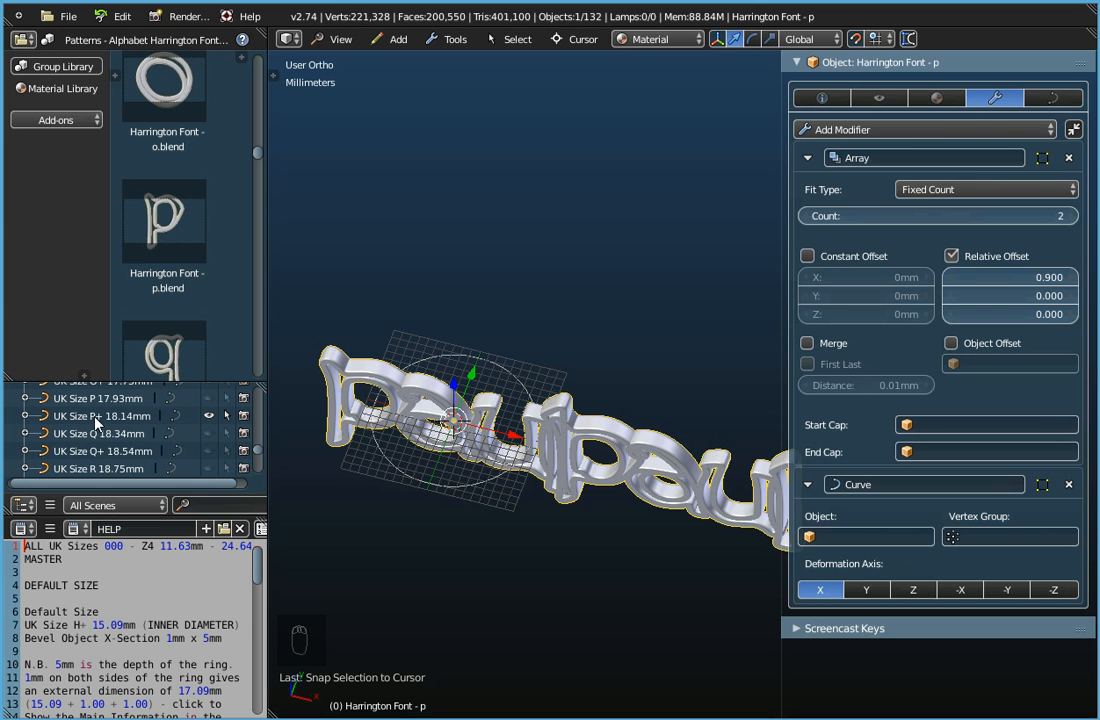
{"action": "left_click", "coordinate": [839, 537]}
{"action": "scroll", "coordinate": [864, 450], "scroll_direction": "down", "scroll_amount": 4}
{"action": "scroll", "coordinate": [864, 450], "scroll_direction": "down", "scroll_amount": 10}
{"action": "scroll", "coordinate": [864, 450], "scroll_direction": "down", "scroll_amount": 10}
{"action": "scroll", "coordinate": [864, 450], "scroll_direction": "down", "scroll_amount": 9}
{"action": "scroll", "coordinate": [864, 450], "scroll_direction": "down", "scroll_amount": 10}
{"action": "scroll", "coordinate": [864, 450], "scroll_direction": "down", "scroll_amount": 7}
{"action": "scroll", "coordinate": [864, 450], "scroll_direction": "down", "scroll_amount": 10}
{"action": "scroll", "coordinate": [864, 450], "scroll_direction": "down", "scroll_amount": 8}
{"action": "scroll", "coordinate": [864, 450], "scroll_direction": "down", "scroll_amount": 2}
{"action": "scroll", "coordinate": [864, 450], "scroll_direction": "down", "scroll_amount": 10}
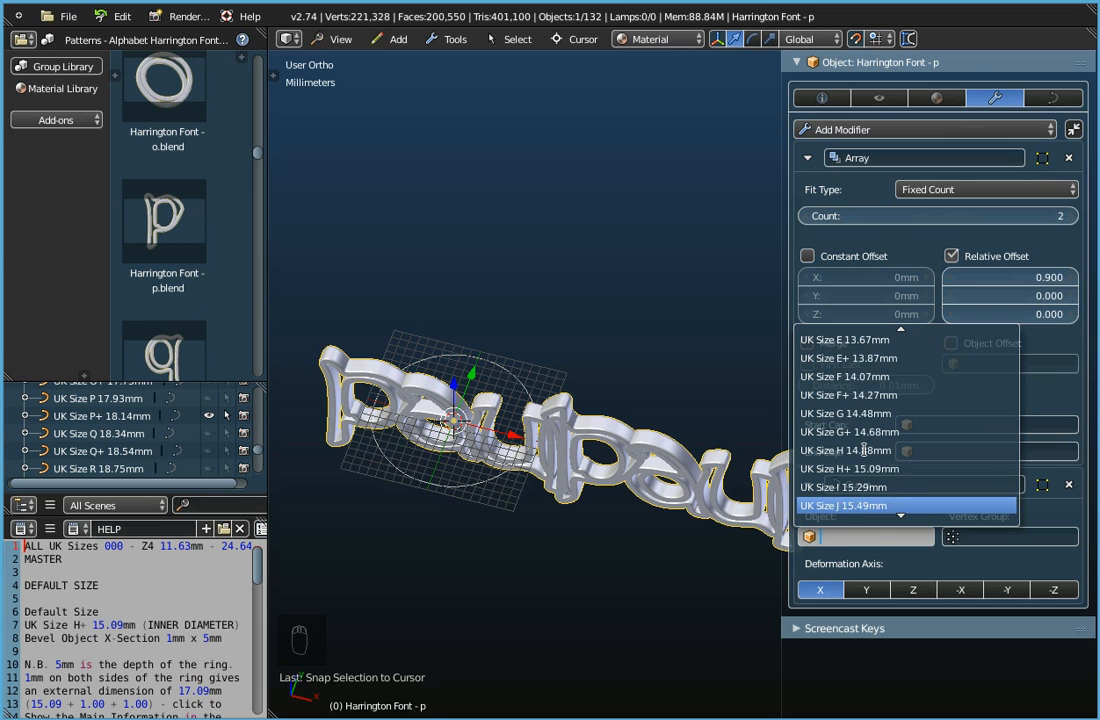
{"action": "scroll", "coordinate": [864, 450], "scroll_direction": "down", "scroll_amount": 2}
{"action": "scroll", "coordinate": [864, 450], "scroll_direction": "down", "scroll_amount": 4}
{"action": "scroll", "coordinate": [864, 450], "scroll_direction": "down", "scroll_amount": 2}
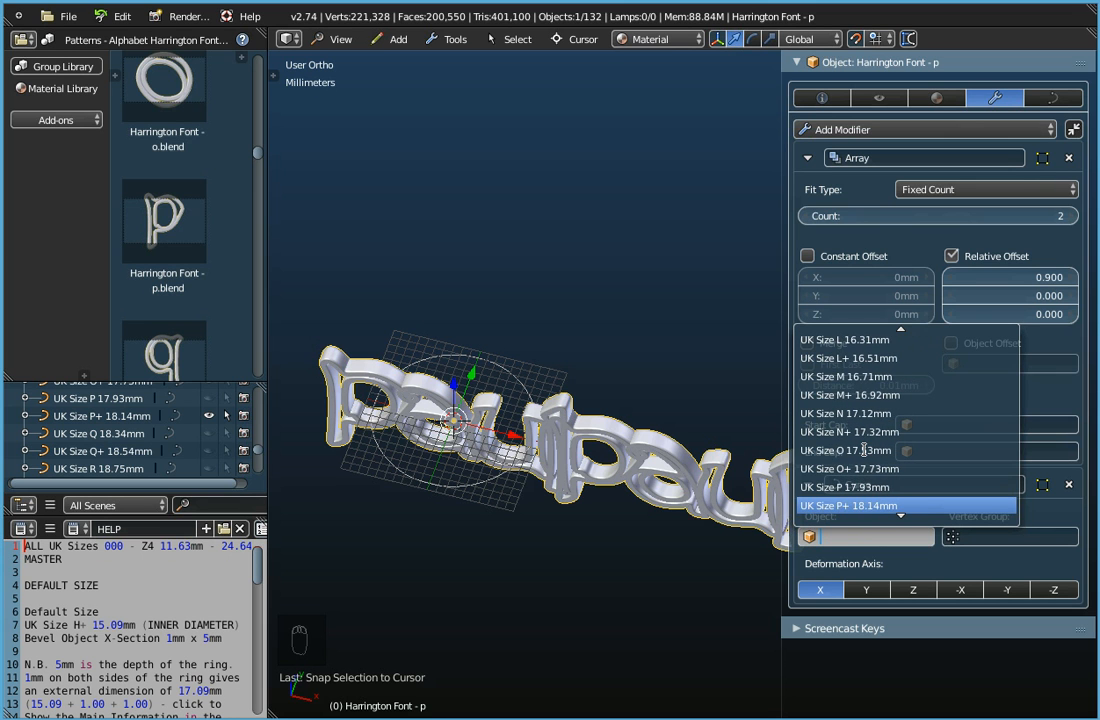
{"action": "left_click", "coordinate": [868, 508]}
{"action": "middle_click_drag", "start_coordinate": [516, 387], "coordinate": [560, 430]}
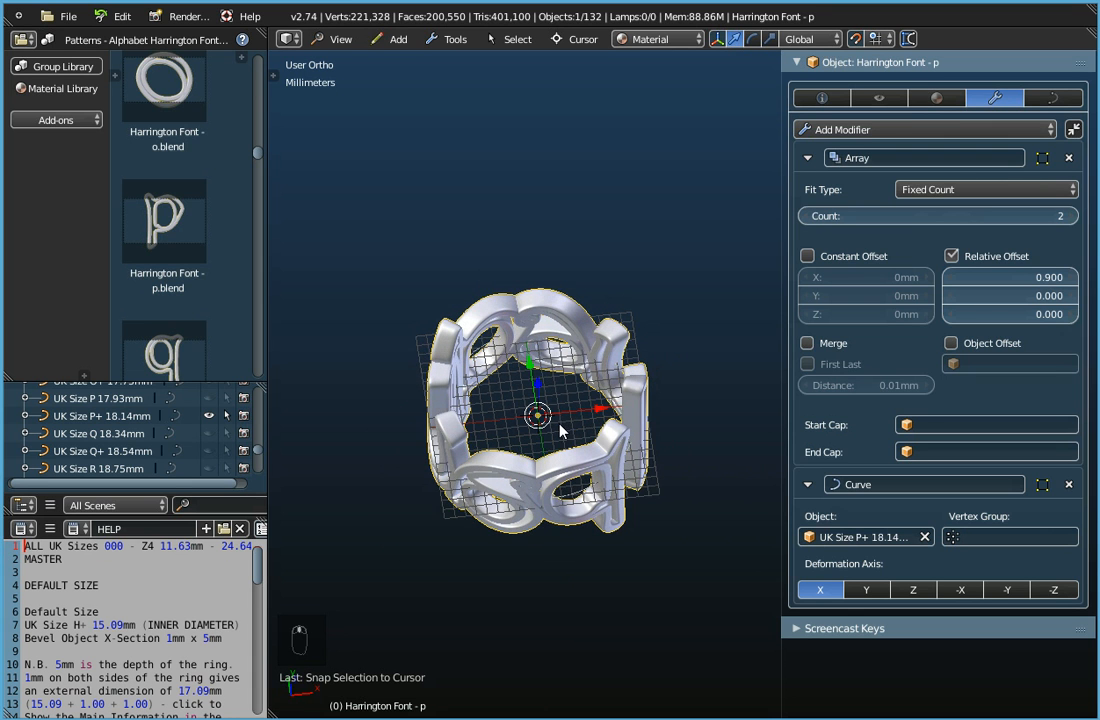
- Set the ring lettering's Z rotation to 180° and inspect the gap between its ends
{"action": "left_click", "coordinate": [821, 98]}
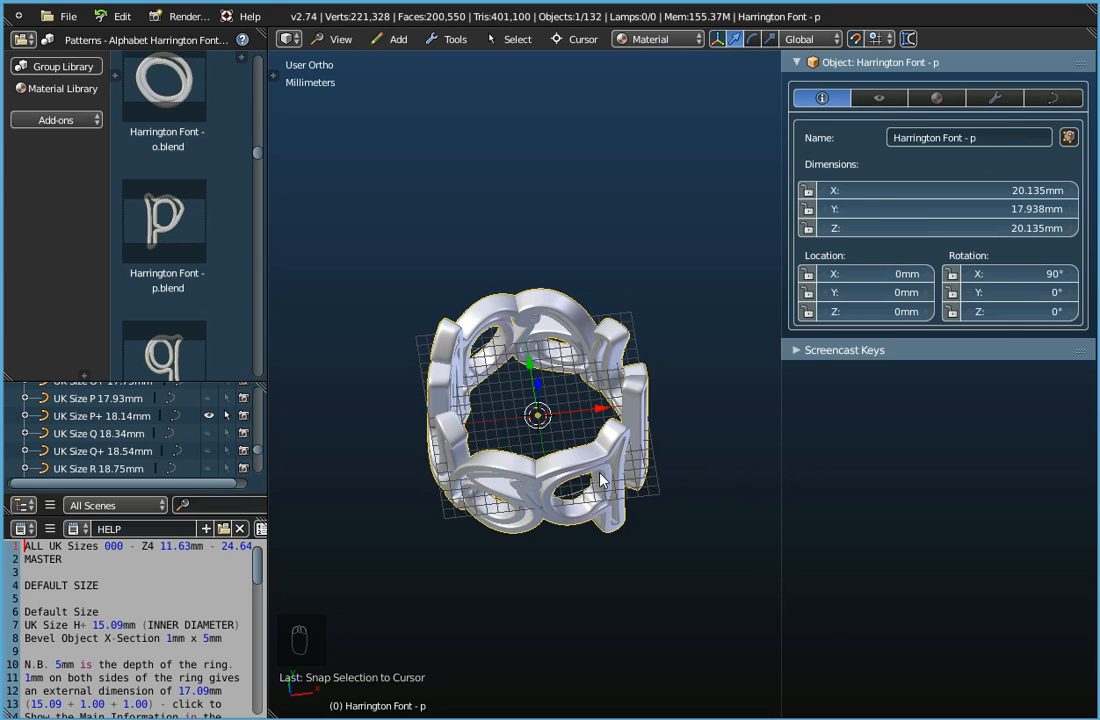
{"action": "middle_click_drag", "start_coordinate": [600, 469], "coordinate": [562, 272]}
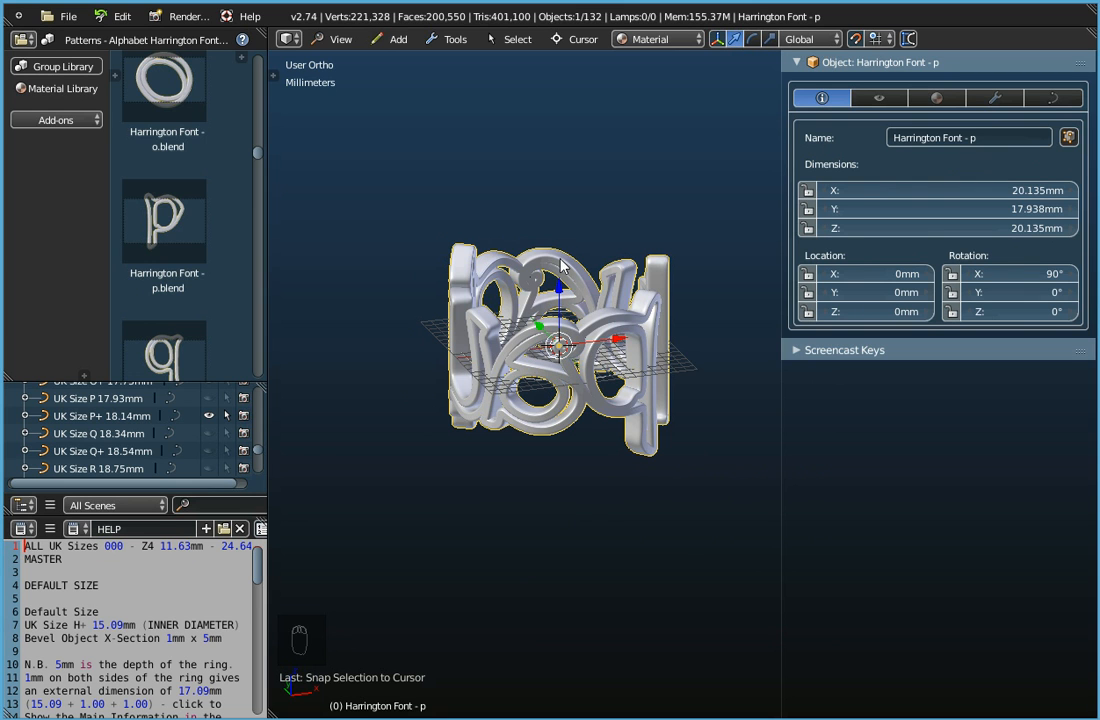
{"action": "left_click", "coordinate": [988, 316]}
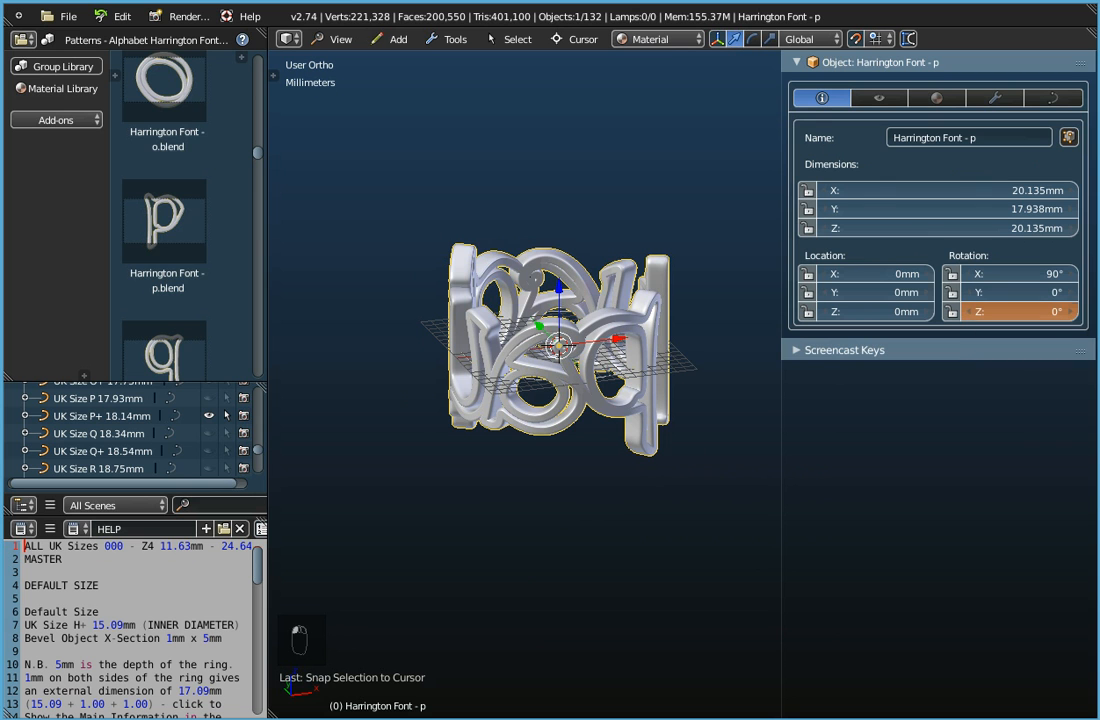
{"action": "left_click_drag", "start_coordinate": [988, 311], "coordinate": [1075, 314]}
{"action": "left_click", "coordinate": [1075, 314]}
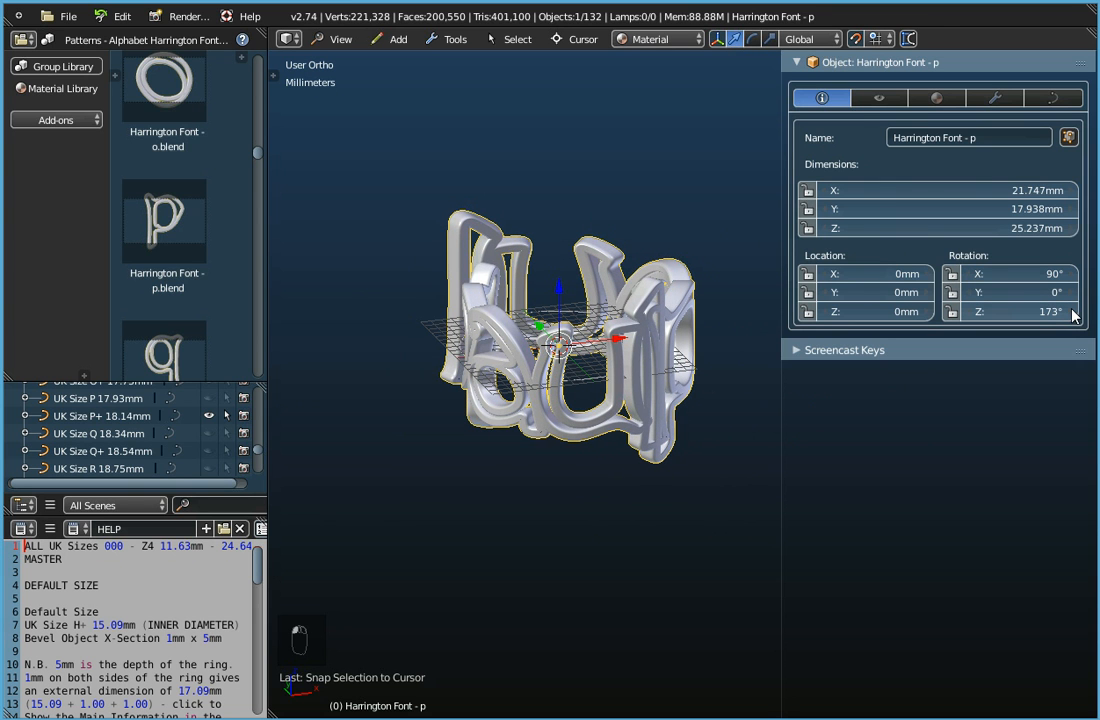
{"action": "left_click", "coordinate": [1075, 314]}
{"action": "left_click", "coordinate": [1075, 314]}
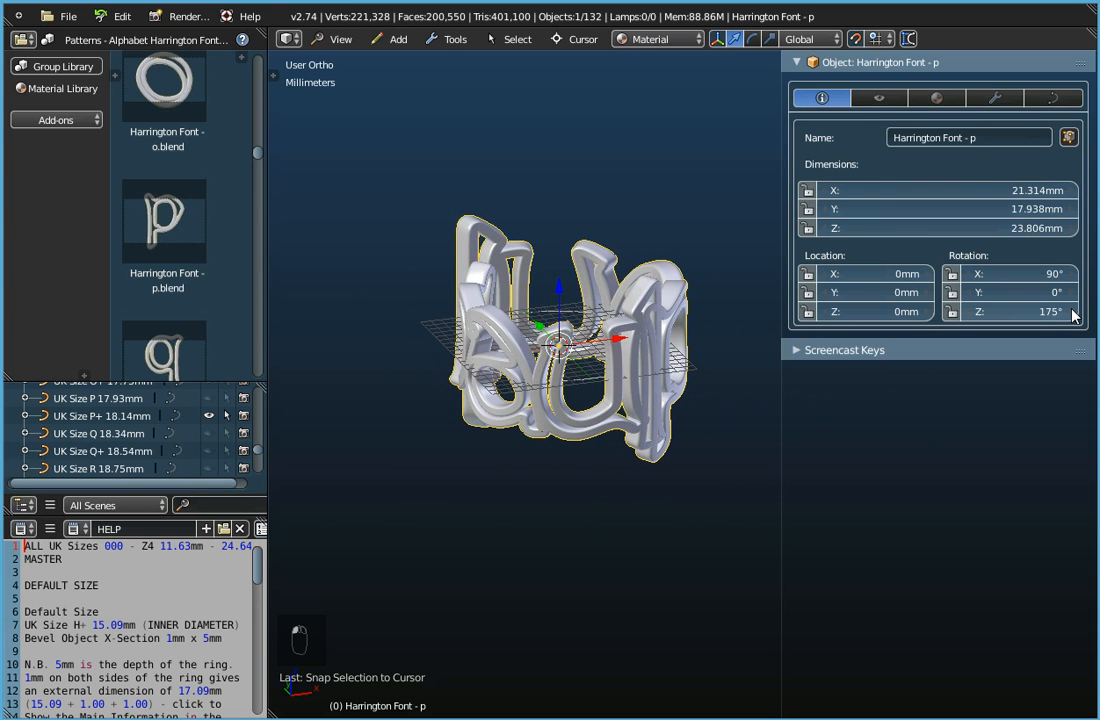
{"action": "left_click", "coordinate": [1075, 314]}
{"action": "left_click", "coordinate": [1075, 314]}
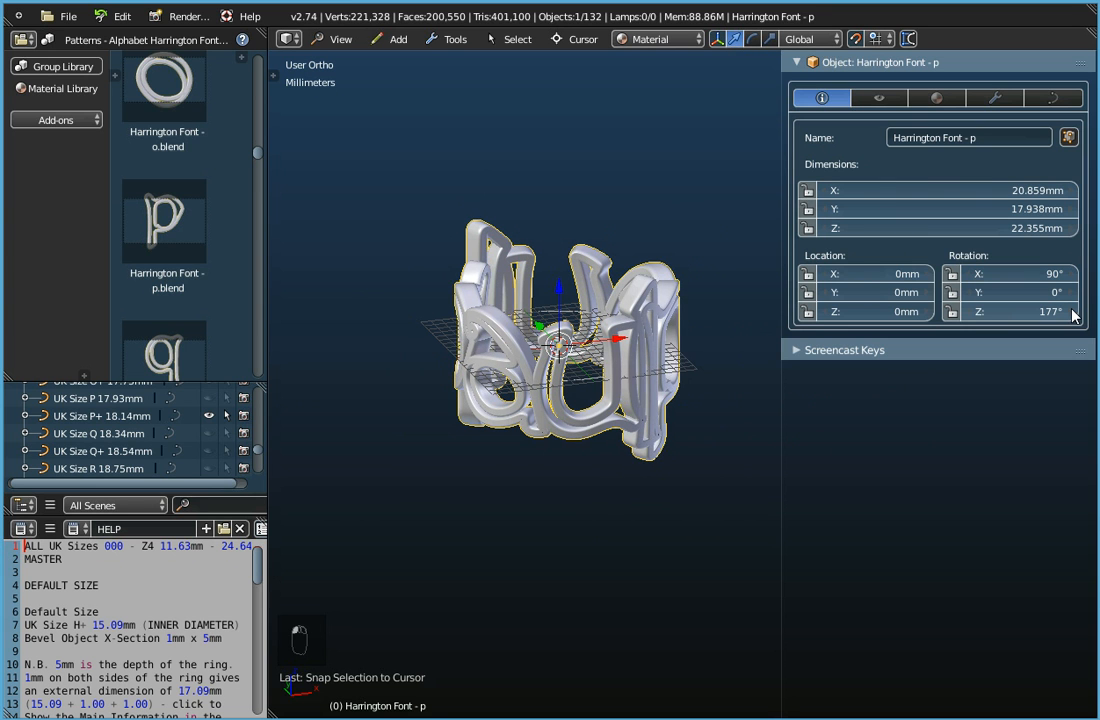
{"action": "left_click", "coordinate": [1075, 314]}
{"action": "left_click", "coordinate": [1075, 314]}
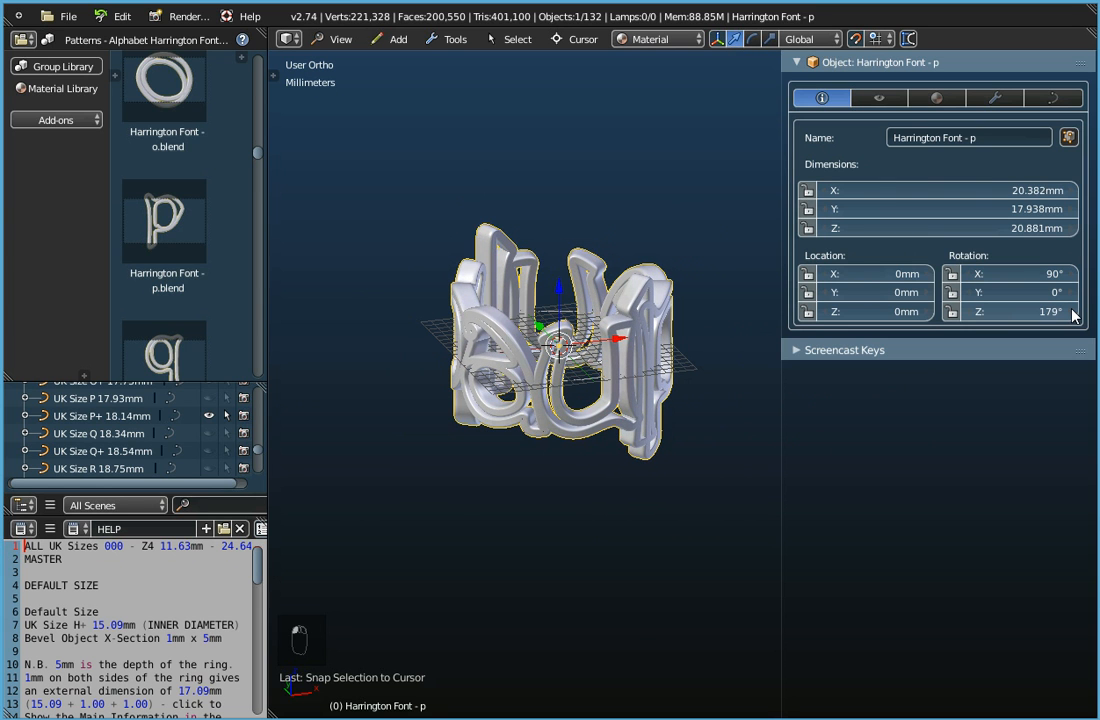
{"action": "left_click", "coordinate": [1072, 312]}
{"action": "left_click", "coordinate": [1072, 312]}
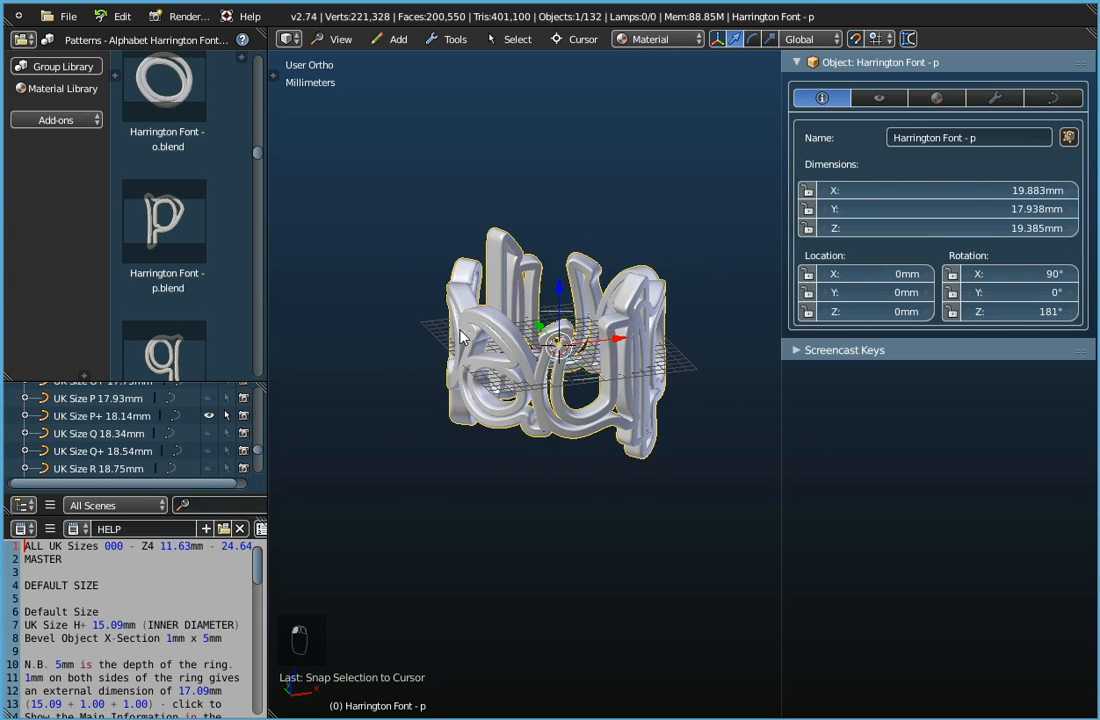
{"action": "left_click", "coordinate": [967, 311]}
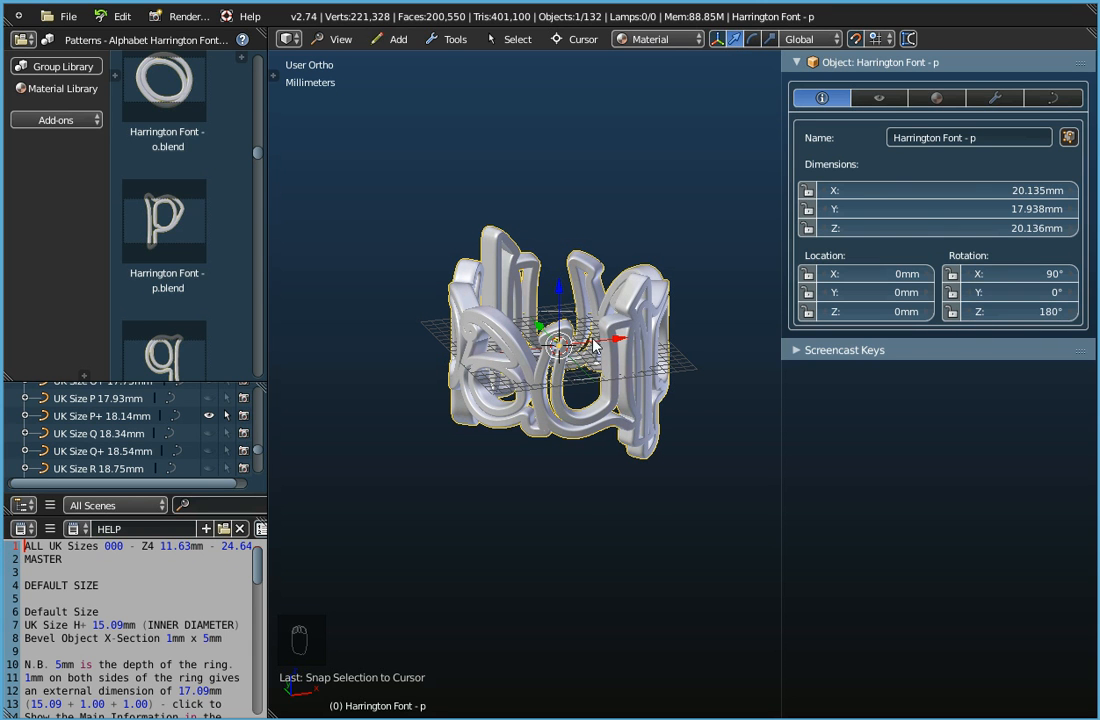
{"action": "middle_click_drag", "start_coordinate": [575, 314], "coordinate": [440, 272]}
{"action": "scroll", "coordinate": [549, 447], "scroll_direction": "up", "scroll_amount": 4}
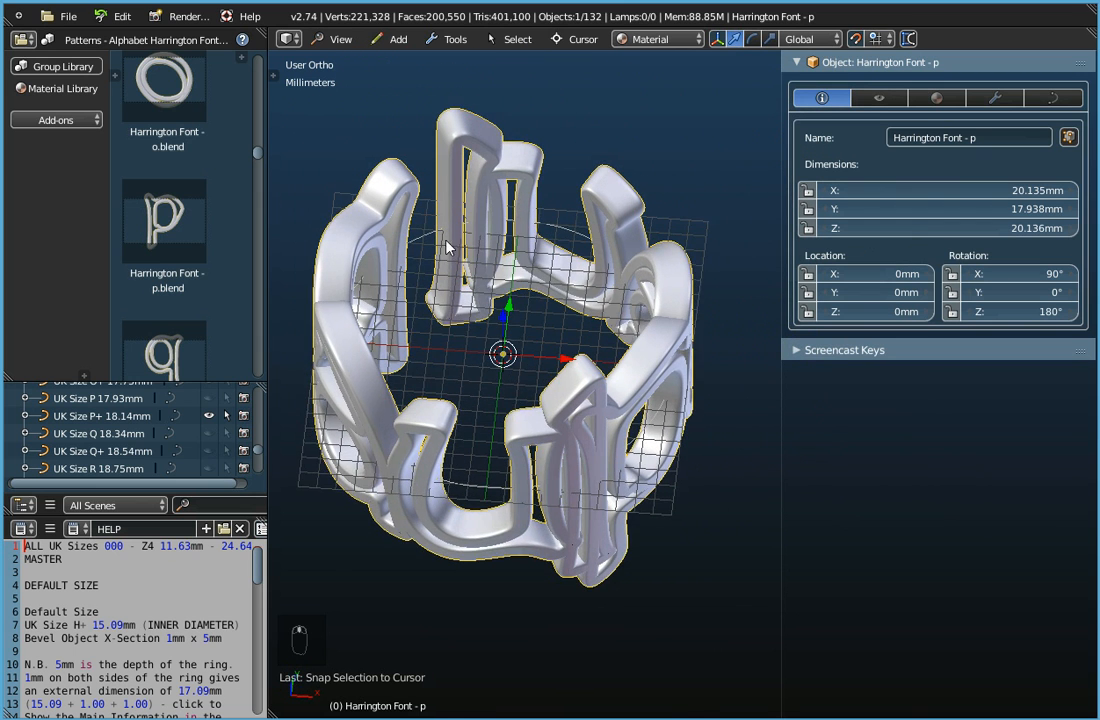
- Examine the gap between the ring lettering's ends close up and from the top view
{"action": "scroll", "coordinate": [440, 272], "scroll_direction": "up", "scroll_amount": 4}
{"action": "scroll", "coordinate": [443, 232], "scroll_direction": "up", "scroll_amount": 3}
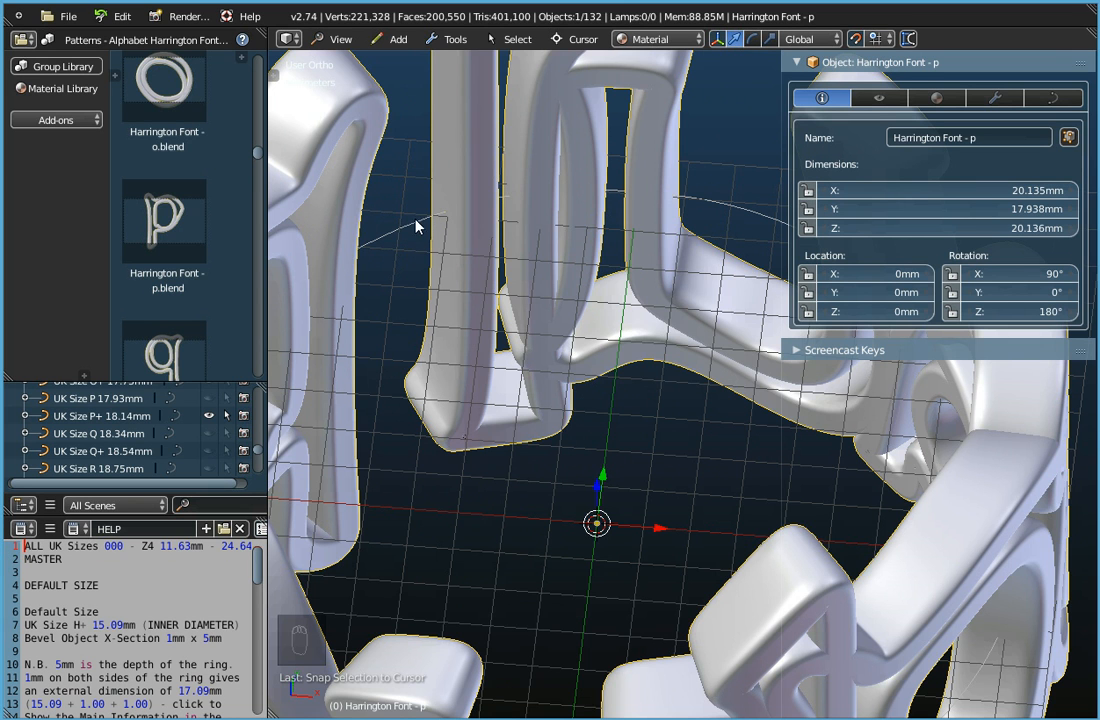
{"action": "middle_click_drag", "start_coordinate": [491, 248], "coordinate": [459, 311]}
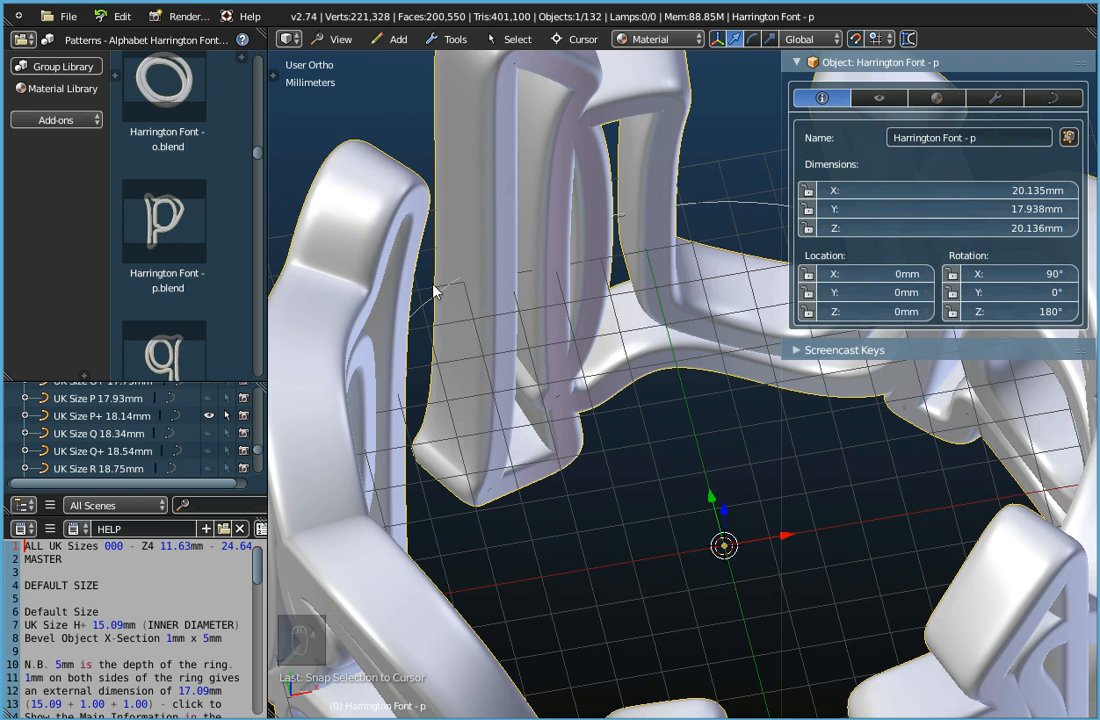
{"action": "scroll", "coordinate": [437, 290], "scroll_direction": "down", "scroll_amount": 5}
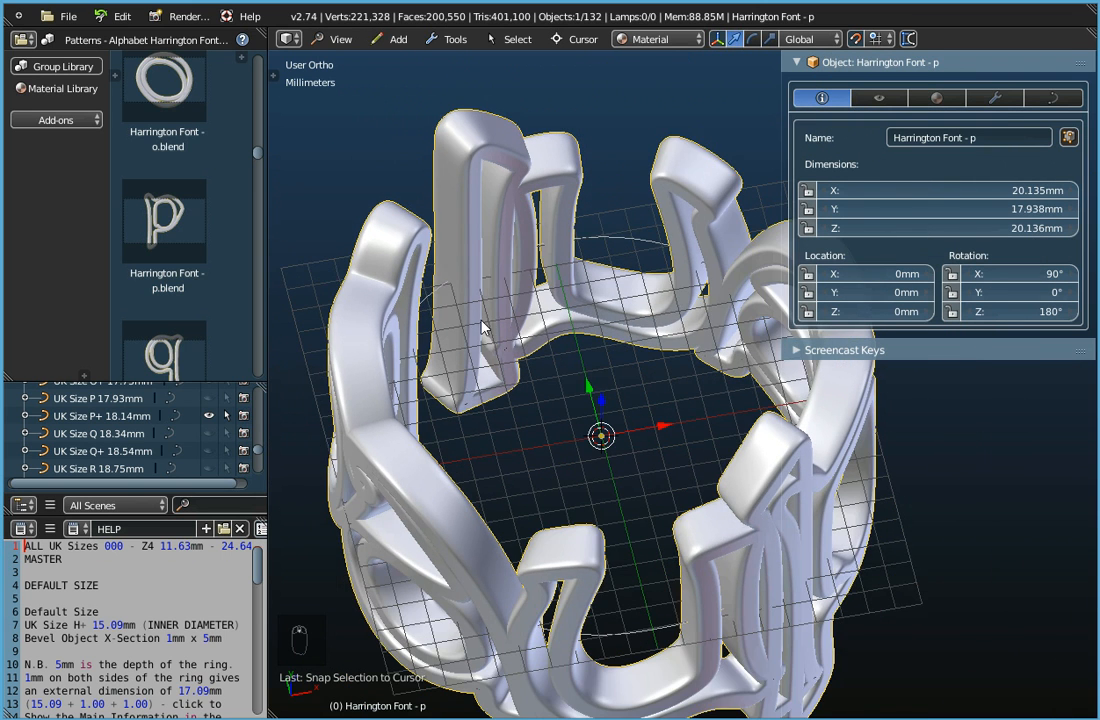
{"action": "middle_click_drag", "start_coordinate": [487, 355], "coordinate": [475, 263]}
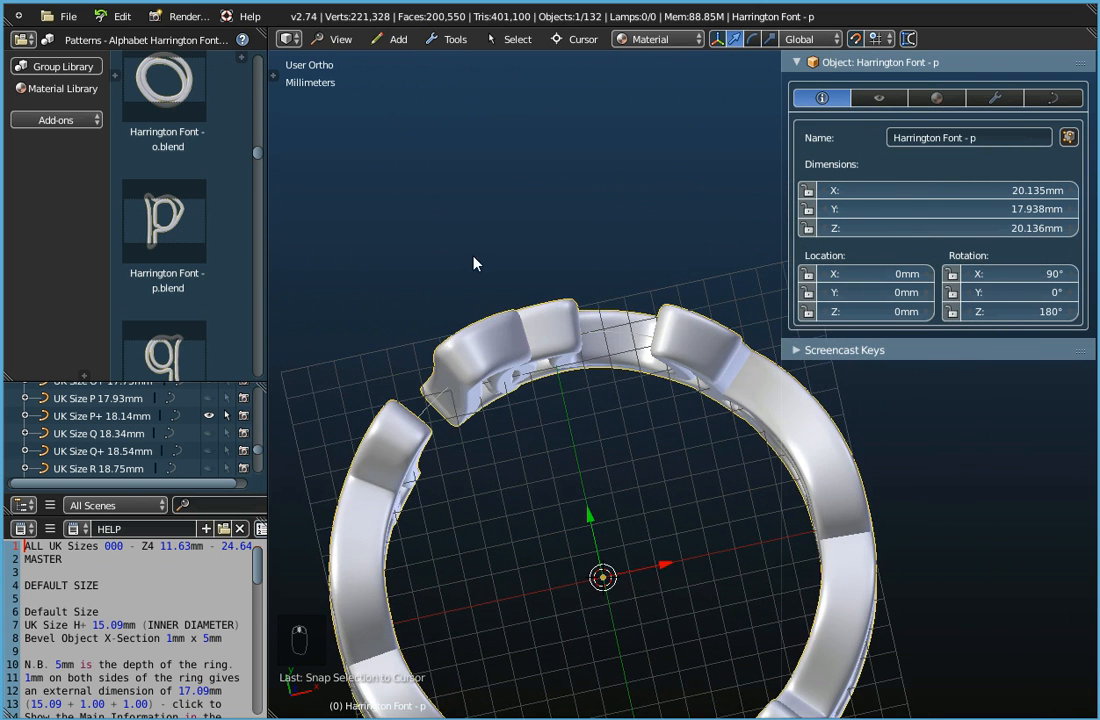
{"action": "left_click", "coordinate": [336, 39]}
{"action": "left_click", "coordinate": [360, 124]}
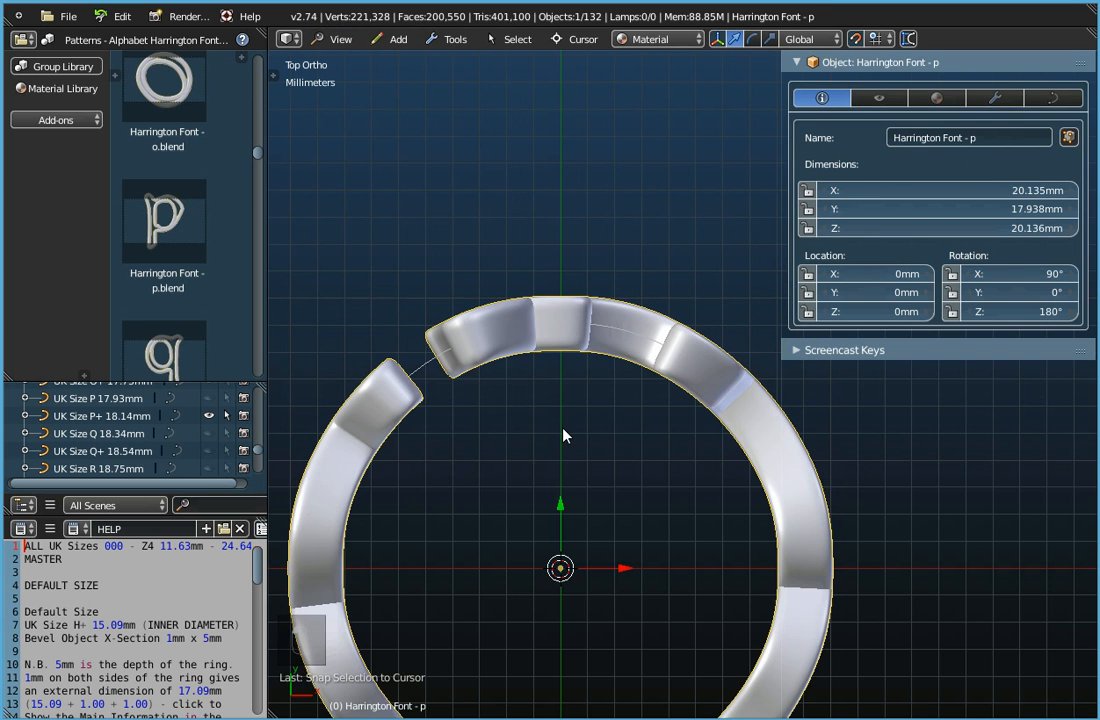
{"action": "scroll", "coordinate": [563, 436], "scroll_direction": "down", "scroll_amount": 1}
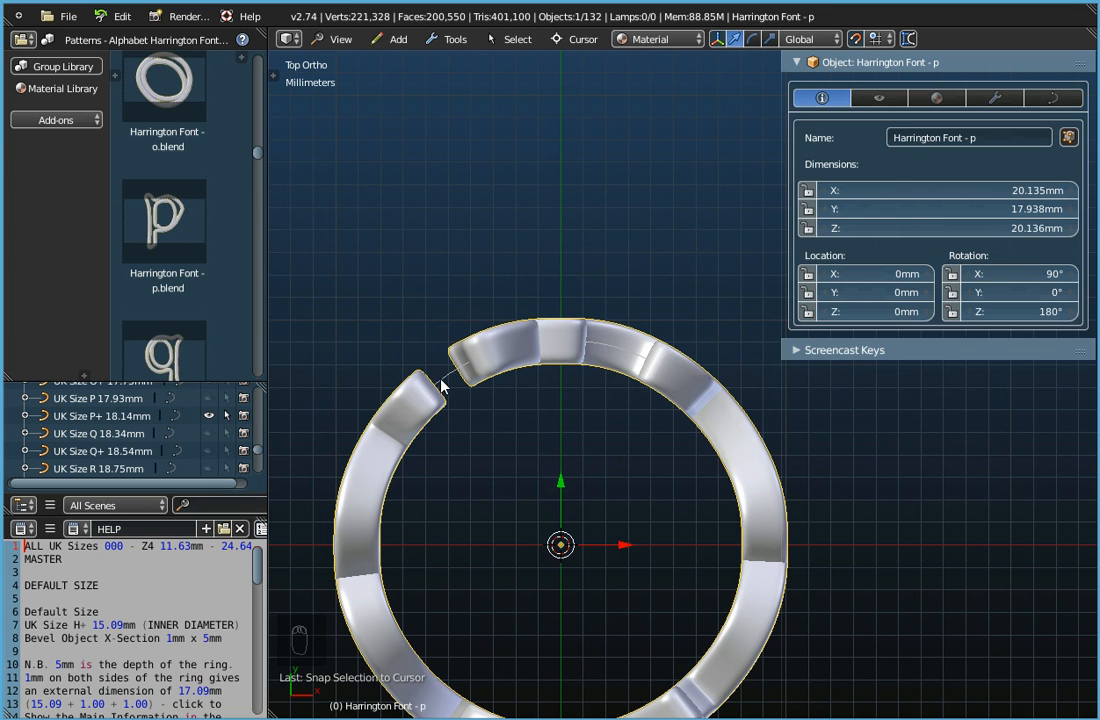
{"action": "scroll", "coordinate": [538, 499], "scroll_direction": "down", "scroll_amount": 2}
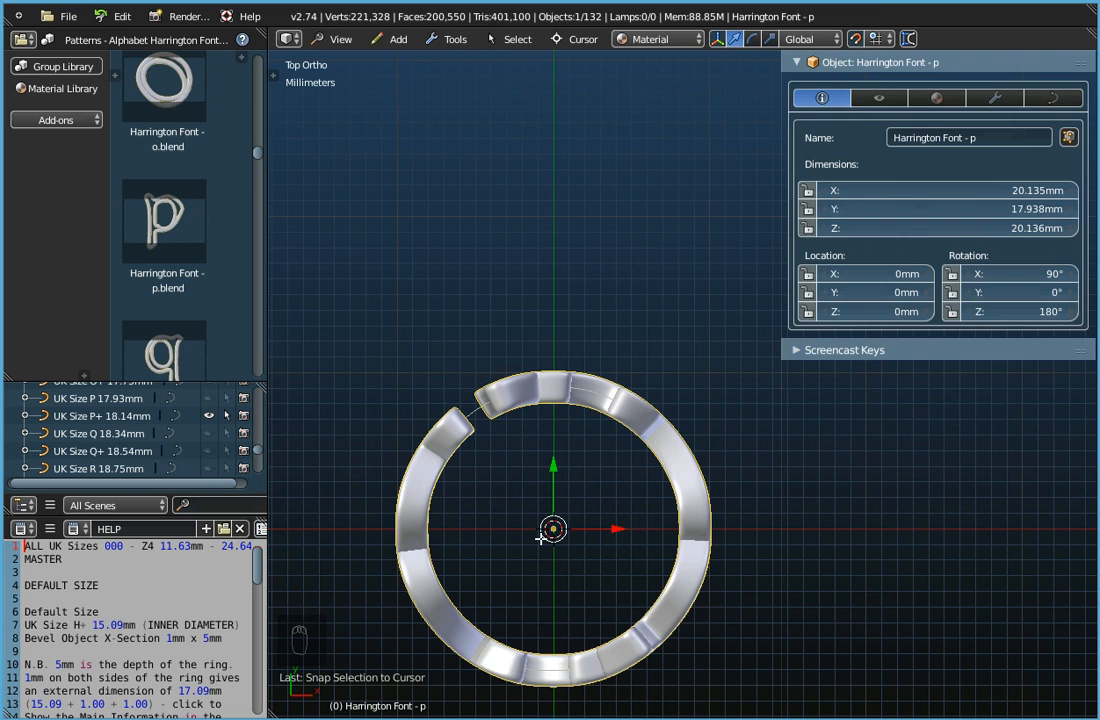
- In Edit Mode, select all control points of the lettering and move them in the top view to a median Z of 2 mm
{"action": "key", "text": "Tab"}
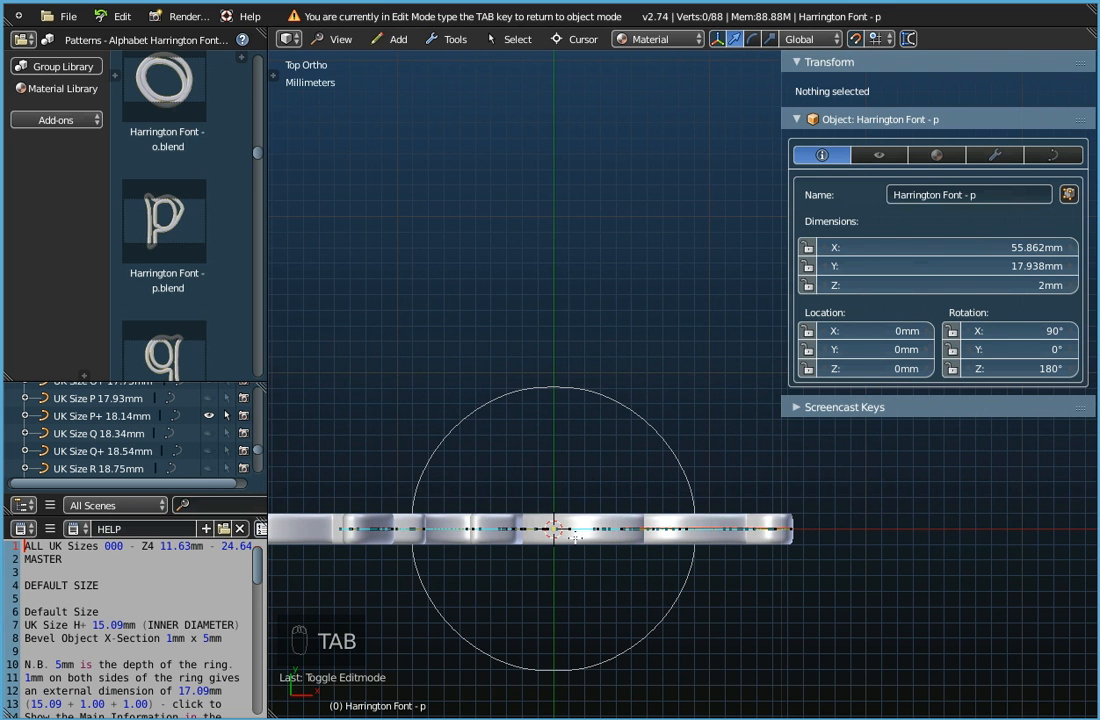
{"action": "left_click", "coordinate": [352, 38]}
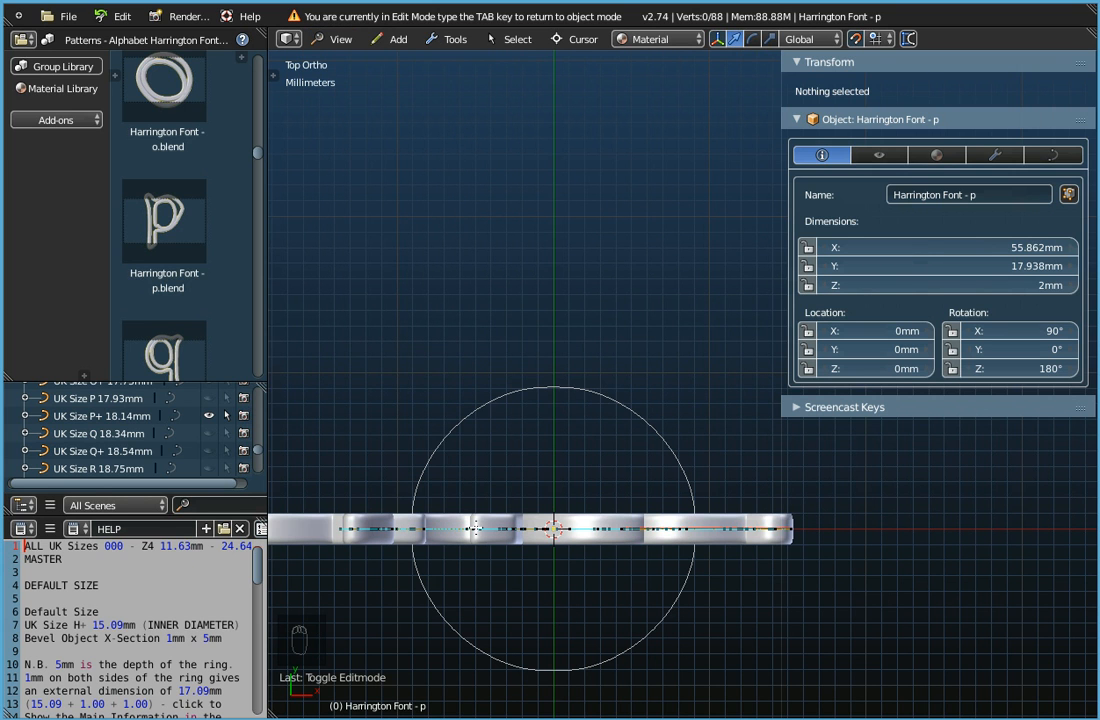
{"action": "middle_click_drag", "start_coordinate": [498, 583], "coordinate": [498, 520]}
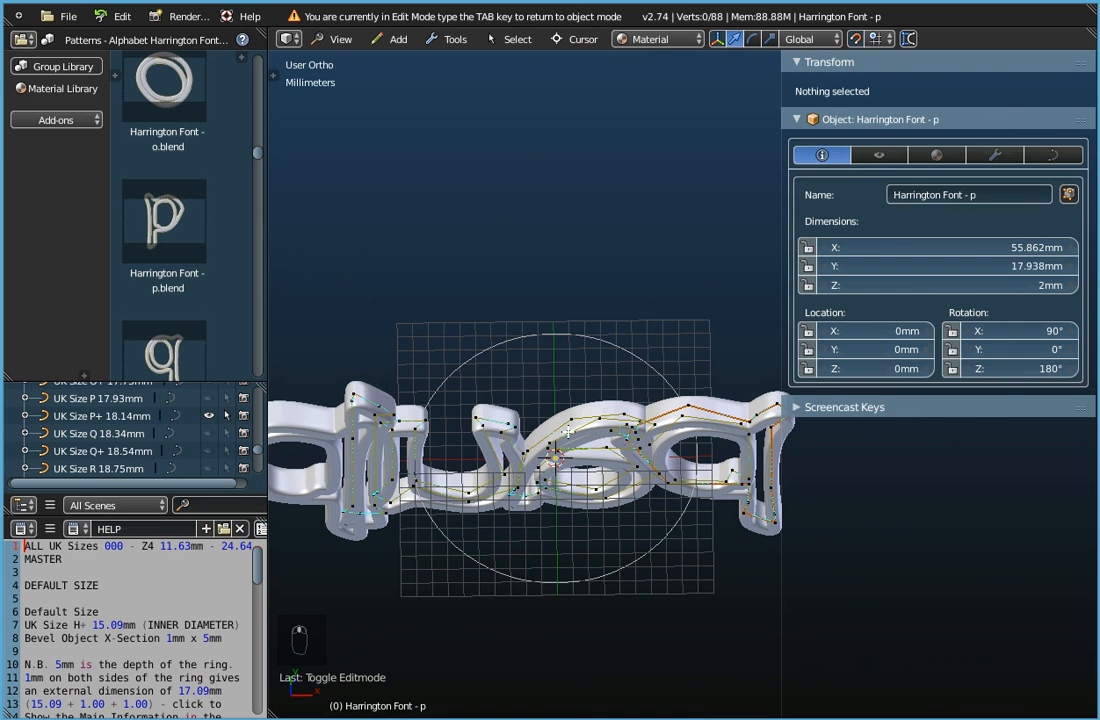
{"action": "right_click", "coordinate": [547, 358]}
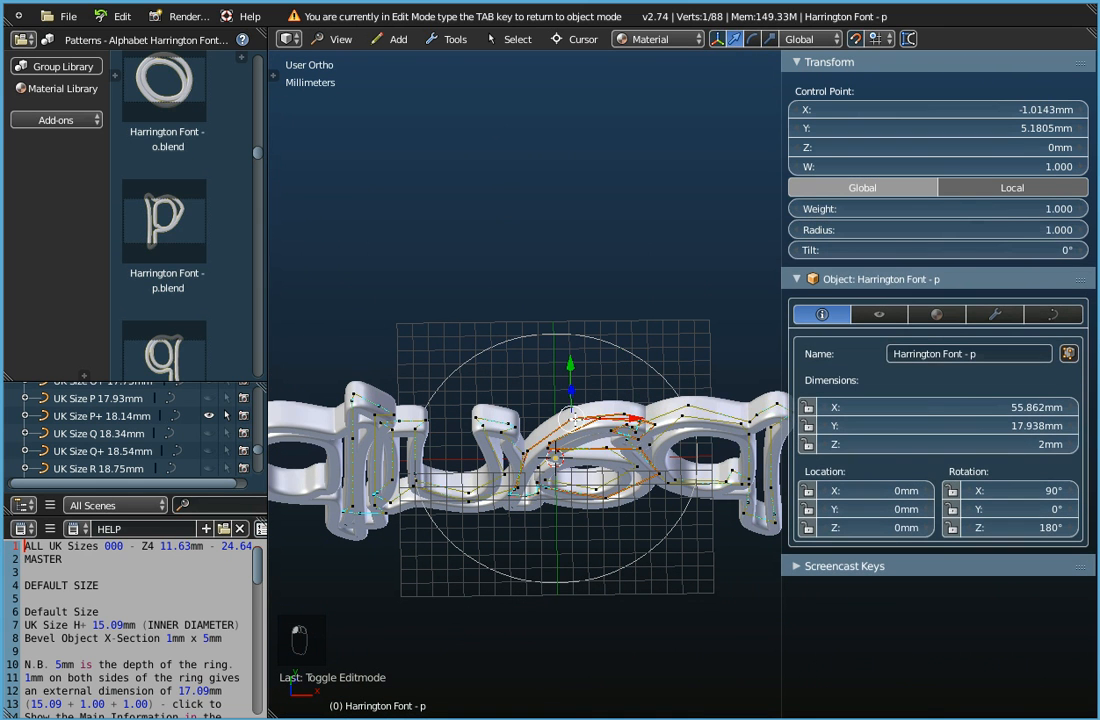
{"action": "right_click", "coordinate": [550, 444]}
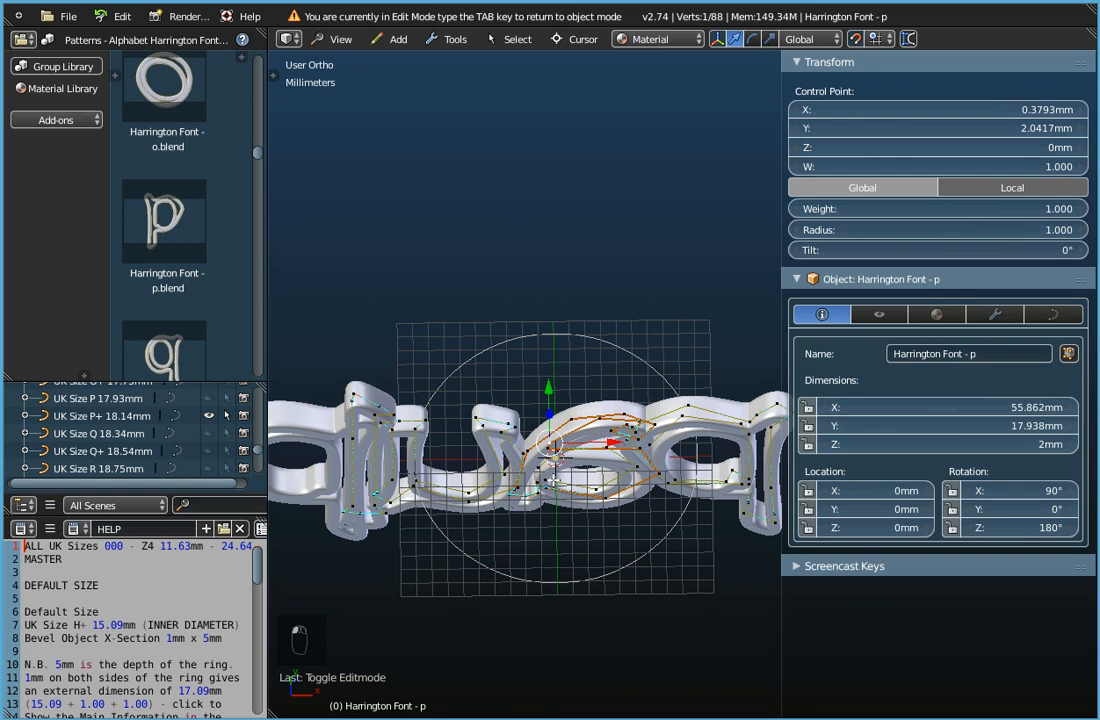
{"action": "key", "text": "a"}
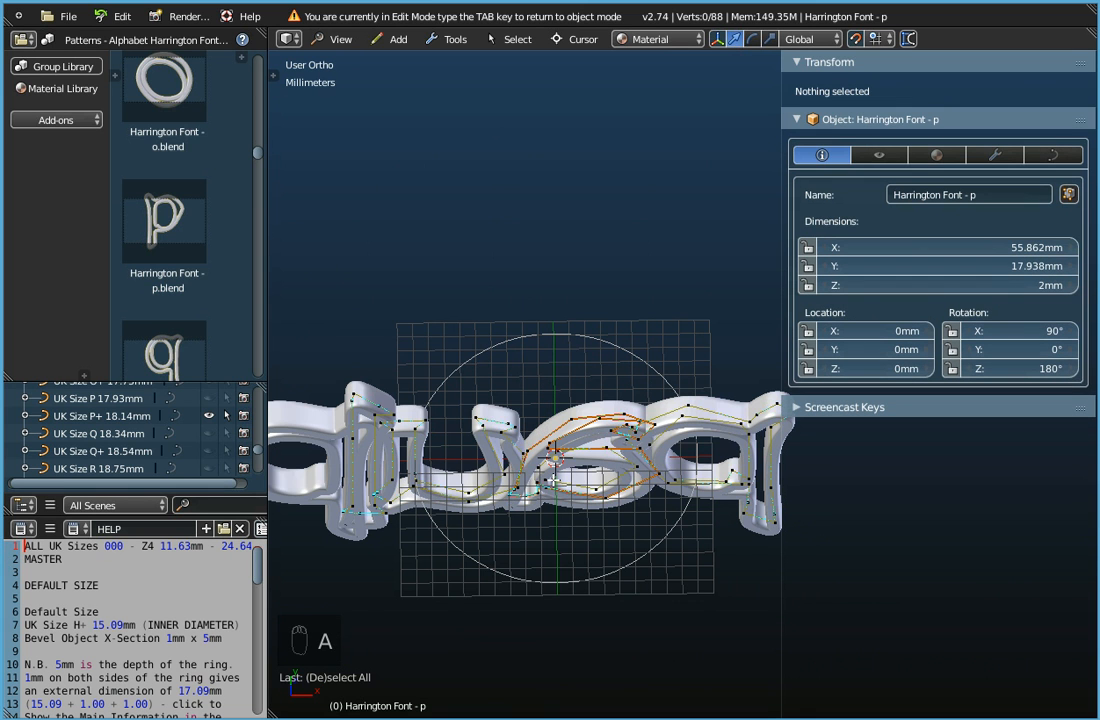
{"action": "key", "text": "a"}
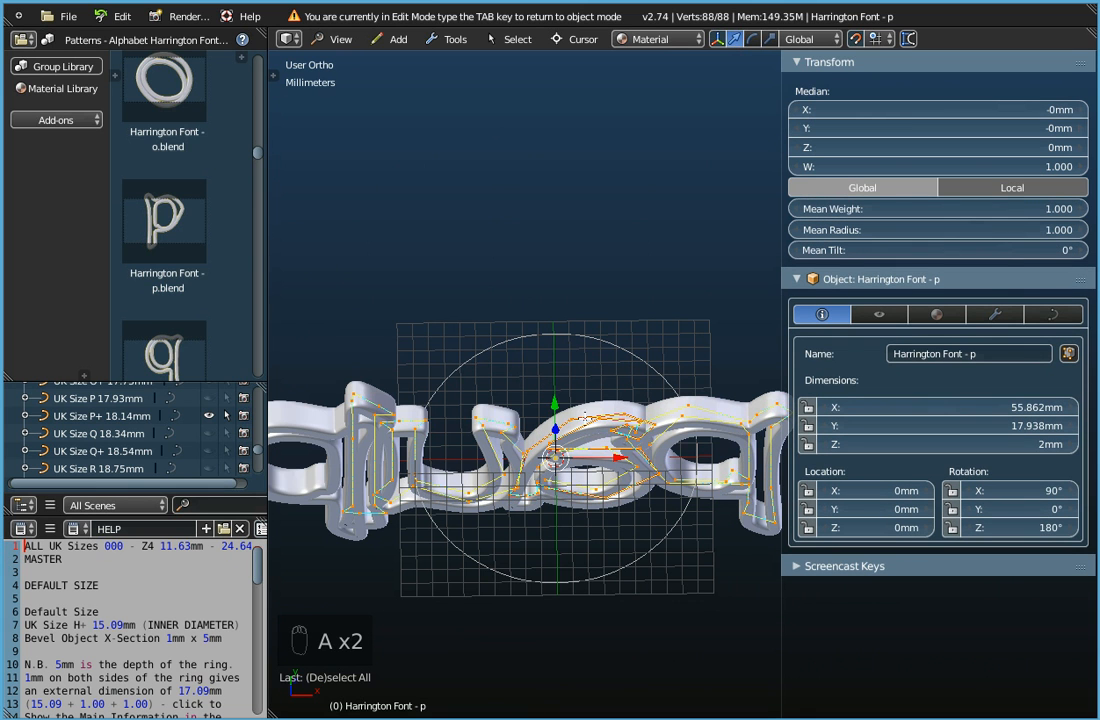
{"action": "left_click", "coordinate": [340, 39]}
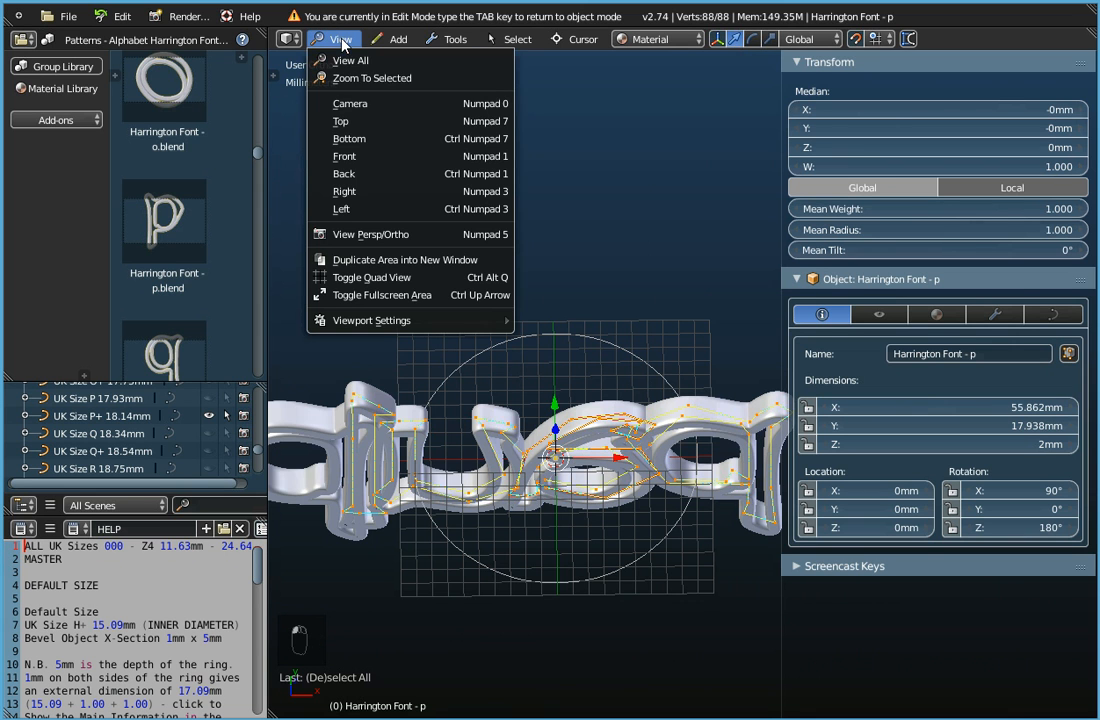
{"action": "left_click", "coordinate": [348, 122]}
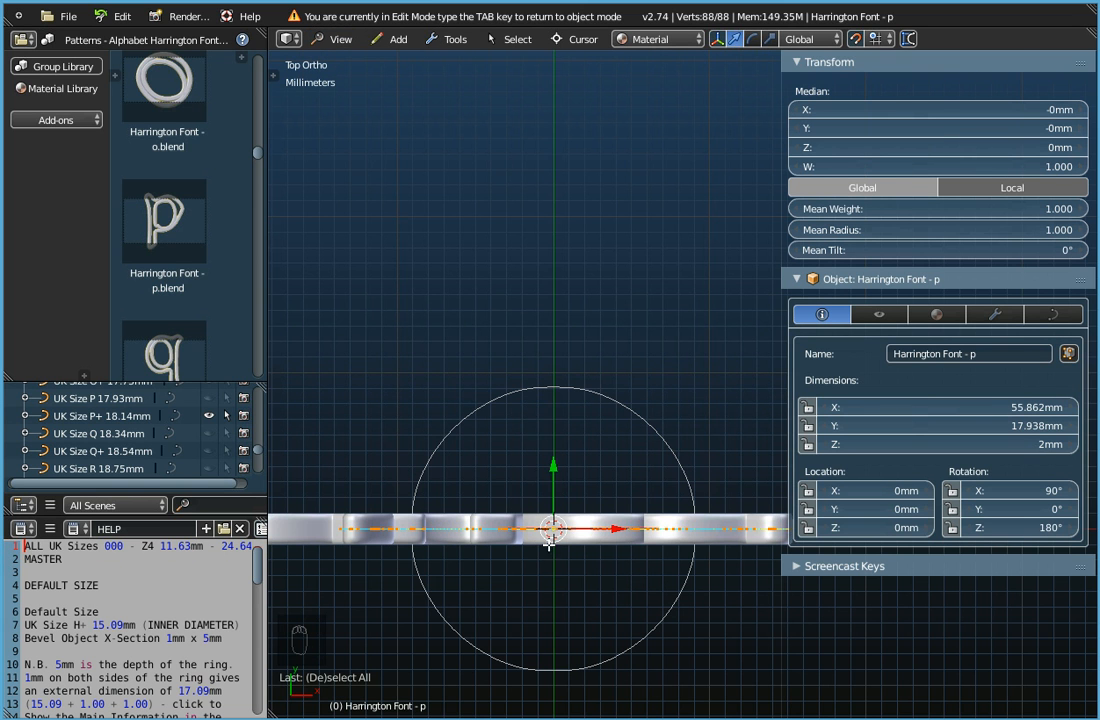
{"action": "left_click", "coordinate": [553, 466]}
{"action": "left_click_drag", "start_coordinate": [553, 466], "coordinate": [508, 579]}
- Move the control points back to a median Z of 1 mm so the lettering's inner face meets the origin, and return to Object Mode
{"action": "scroll", "coordinate": [510, 577], "scroll_direction": "up", "scroll_amount": 5}
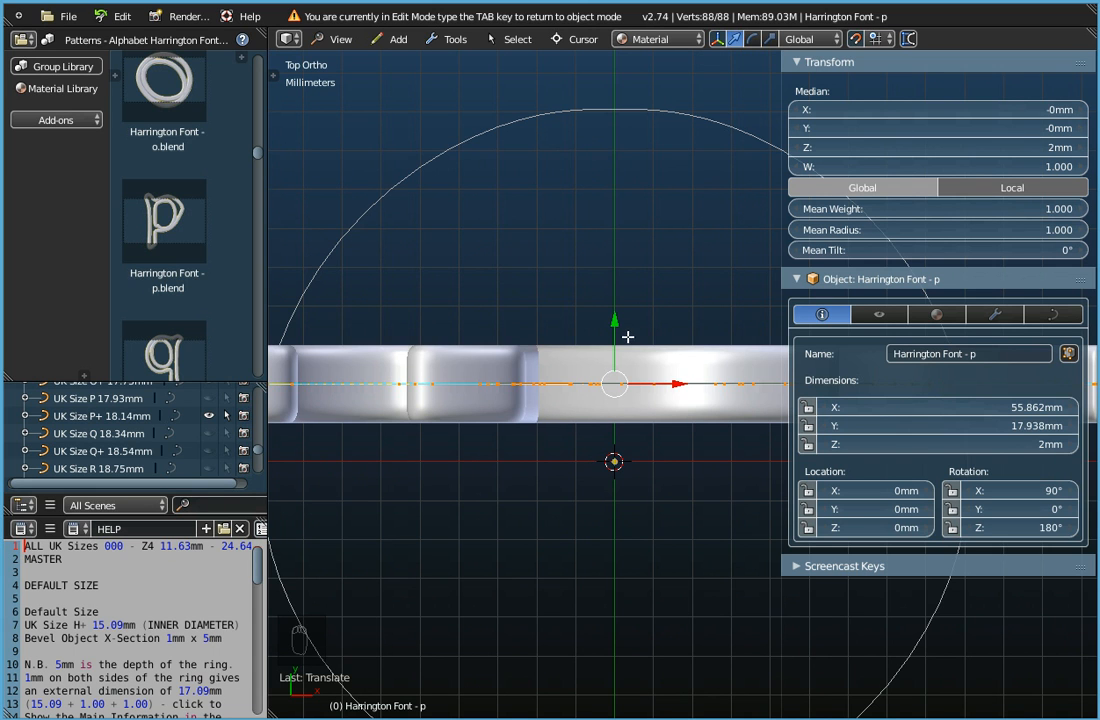
{"action": "key", "text": "g"}
{"action": "left_click_drag", "start_coordinate": [619, 357], "coordinate": [619, 371]}
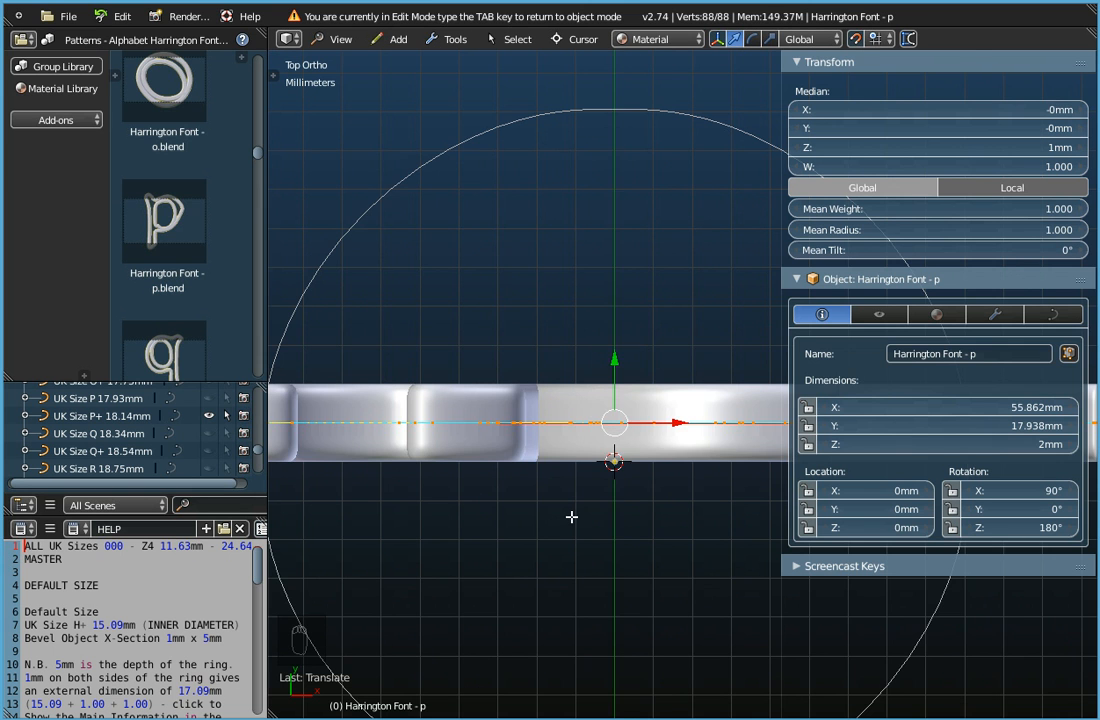
{"action": "scroll", "coordinate": [585, 470], "scroll_direction": "up", "scroll_amount": 4}
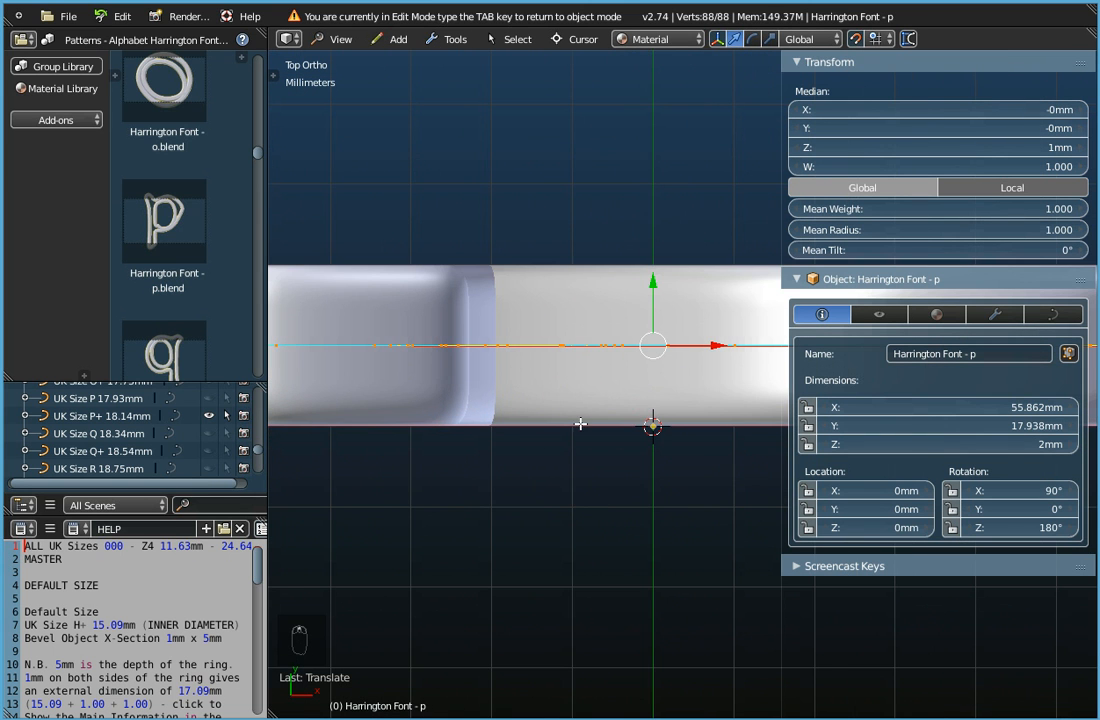
{"action": "scroll", "coordinate": [579, 425], "scroll_direction": "up", "scroll_amount": 3}
{"action": "scroll", "coordinate": [576, 460], "scroll_direction": "down", "scroll_amount": 8}
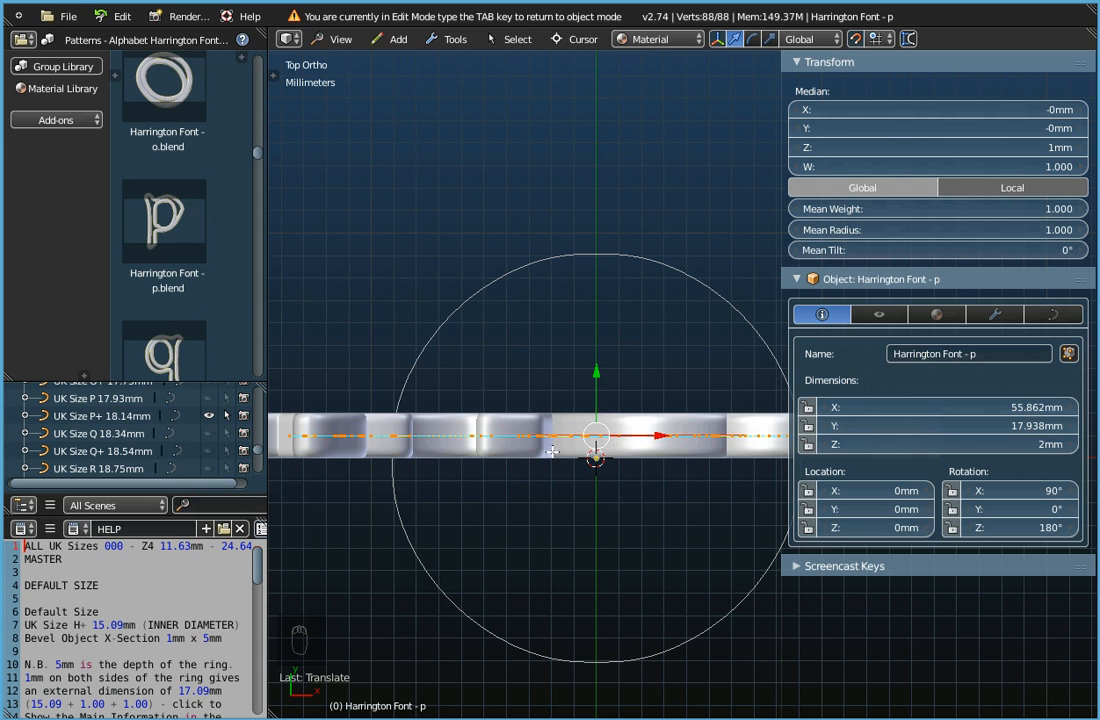
{"action": "middle_click_drag", "start_coordinate": [545, 513], "coordinate": [567, 472]}
{"action": "scroll", "coordinate": [567, 472], "scroll_direction": "down", "scroll_amount": 2}
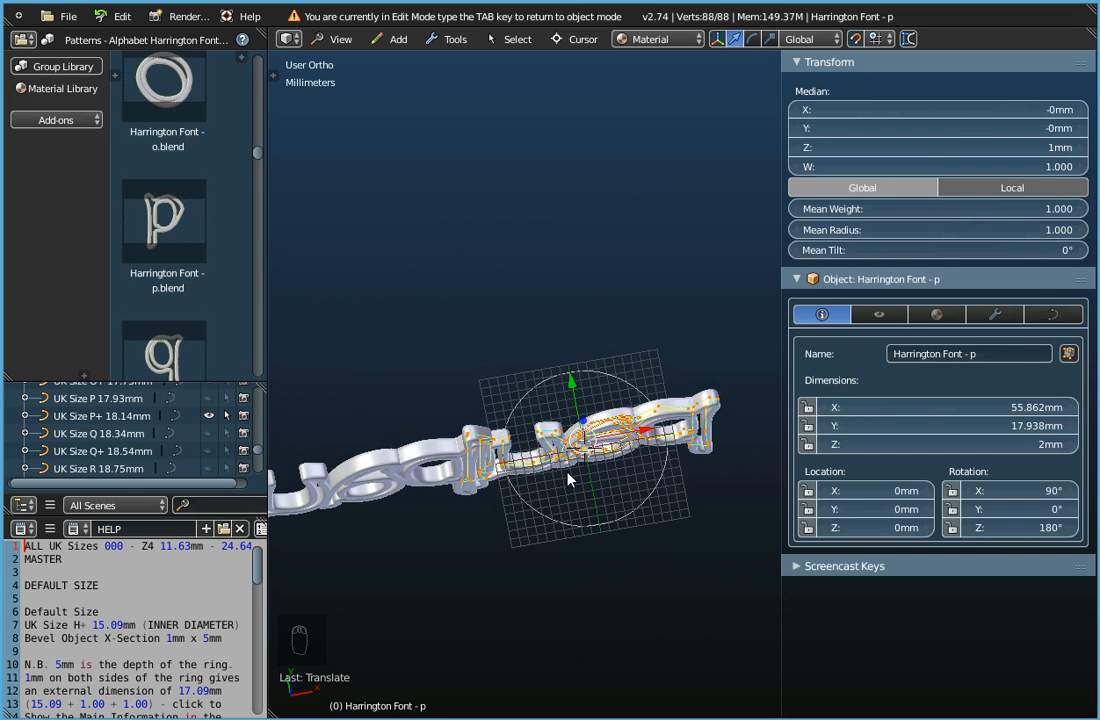
{"action": "key", "text": "Tab"}
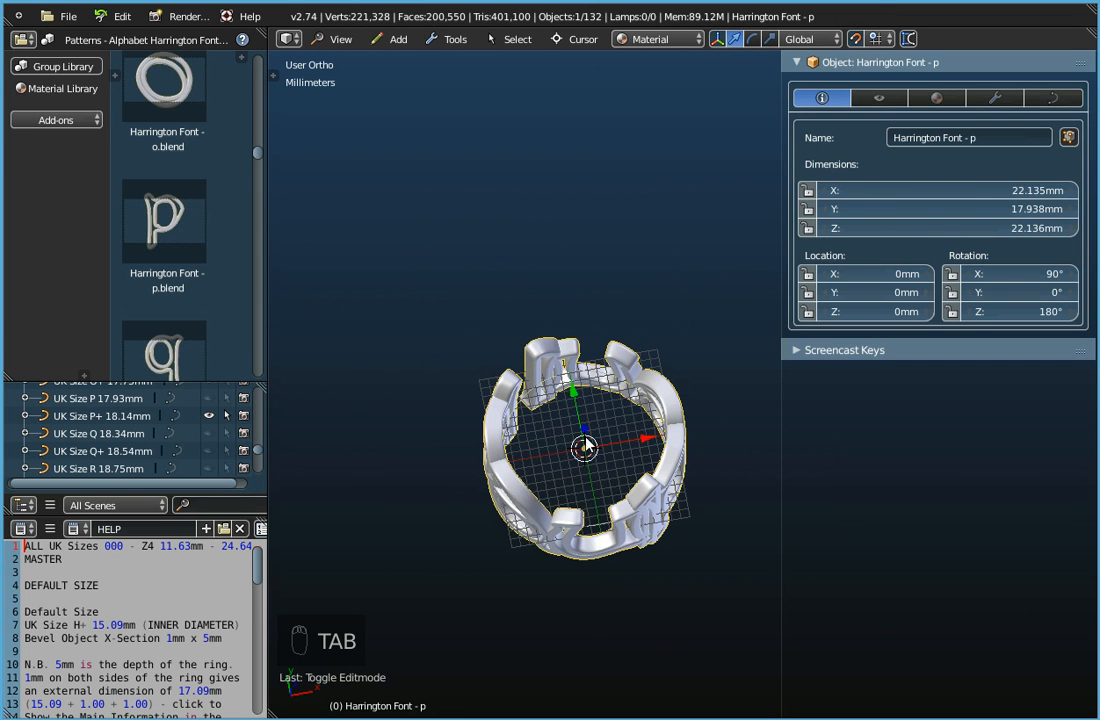
- Try 1 X-Section 1mm x 3mm as the ring lettering's Bevel Object and check the thickness around the ring
{"action": "middle_click_drag", "start_coordinate": [589, 480], "coordinate": [590, 485]}
{"action": "scroll", "coordinate": [532, 406], "scroll_direction": "up", "scroll_amount": 5}
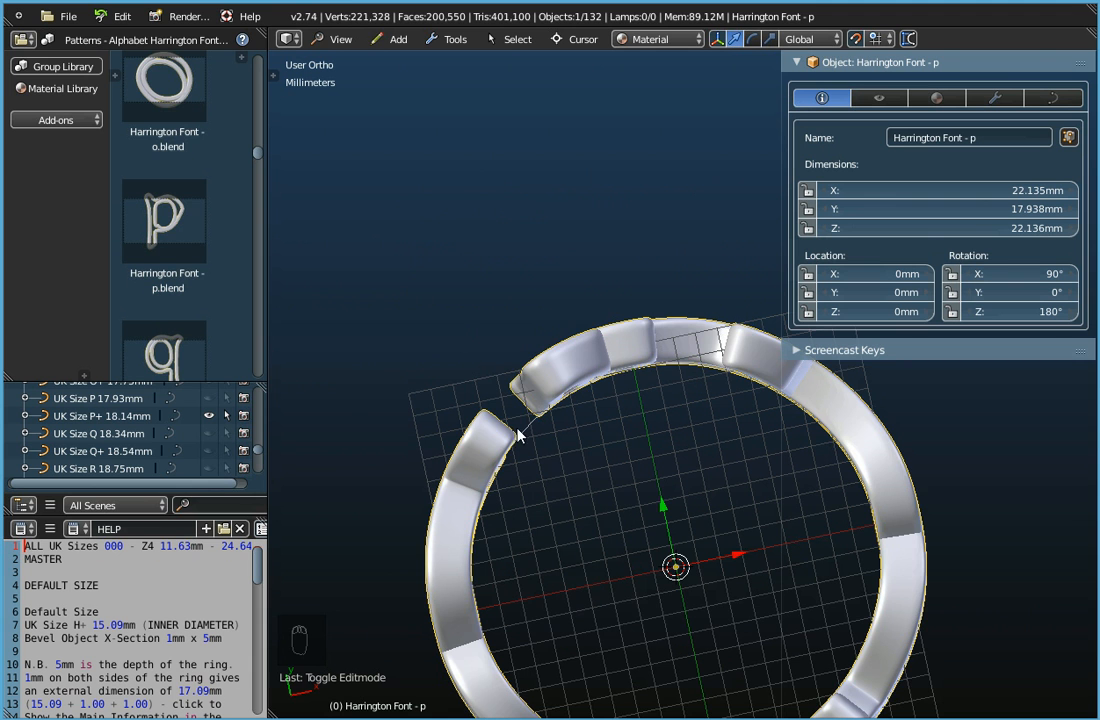
{"action": "middle_click_drag", "start_coordinate": [547, 466], "coordinate": [536, 390]}
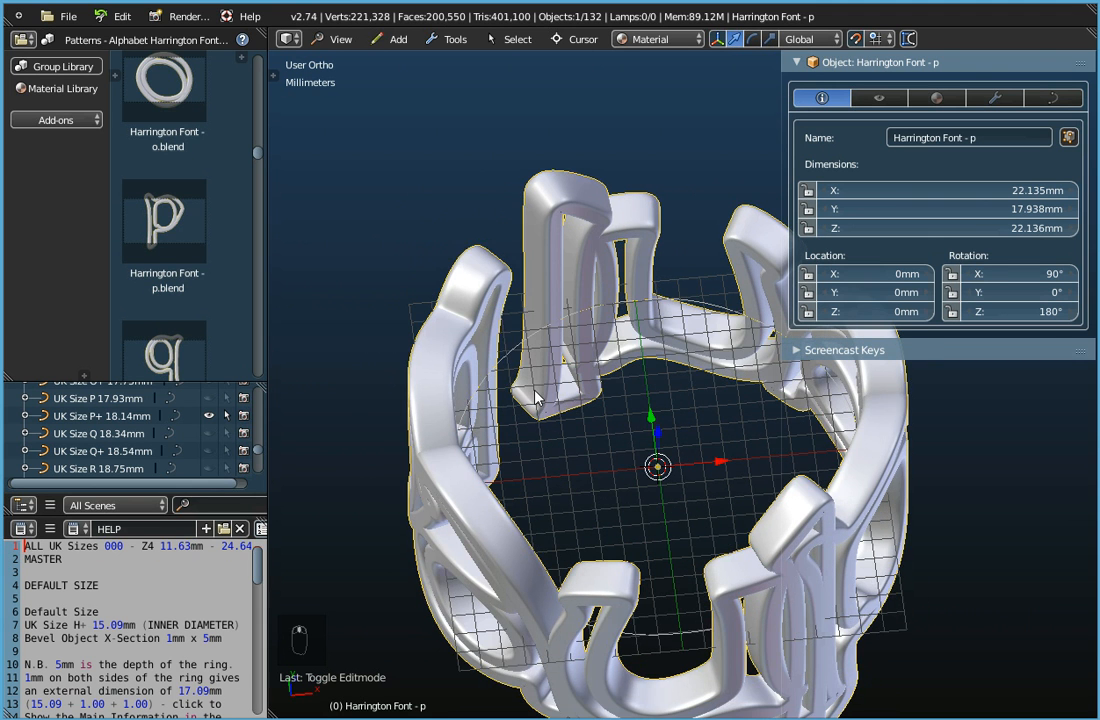
{"action": "scroll", "coordinate": [536, 390], "scroll_direction": "down", "scroll_amount": 2}
{"action": "middle_click_drag", "start_coordinate": [582, 499], "coordinate": [536, 424]}
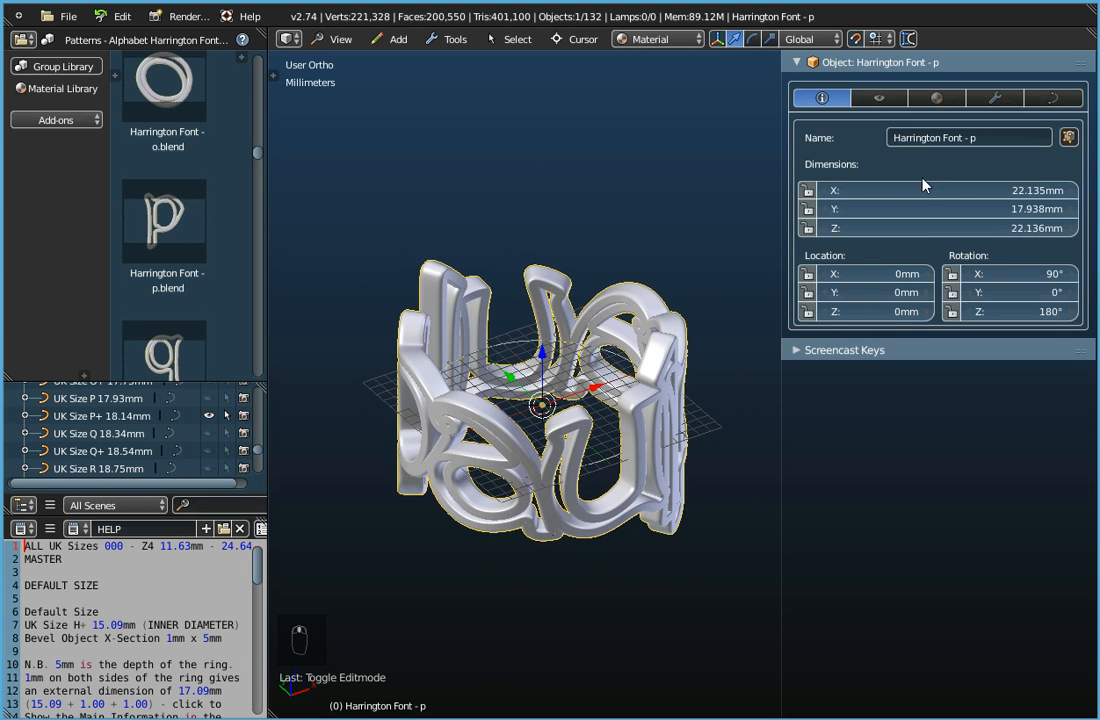
{"action": "left_click", "coordinate": [1052, 100]}
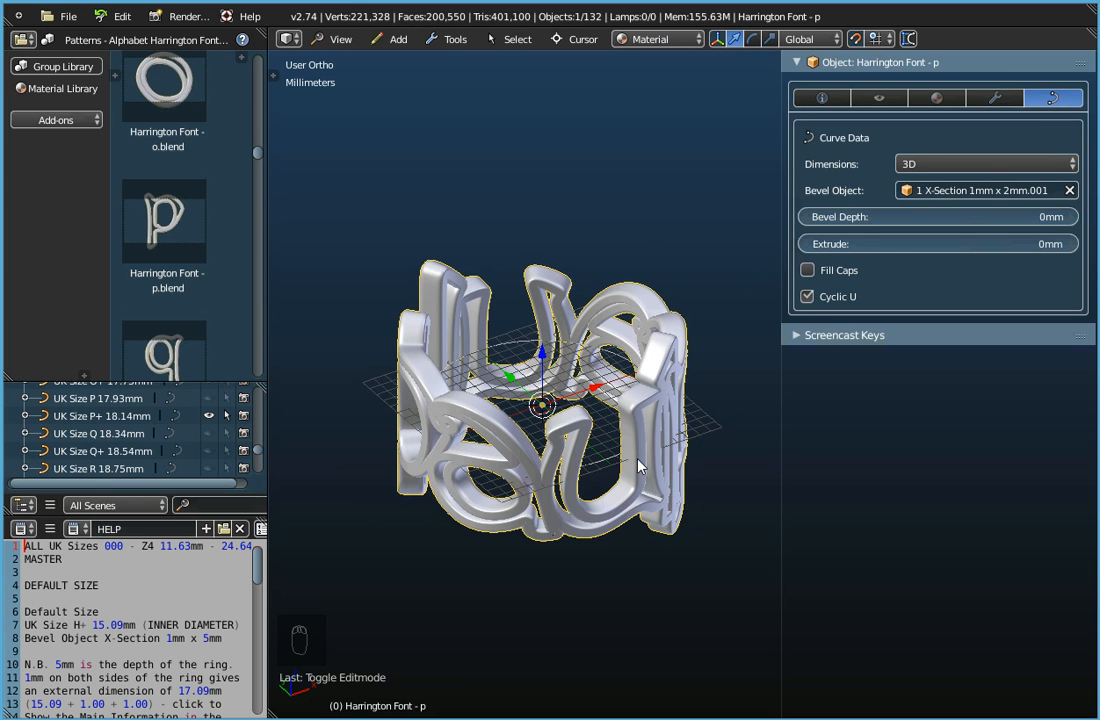
{"action": "scroll", "coordinate": [623, 447], "scroll_direction": "up", "scroll_amount": 5}
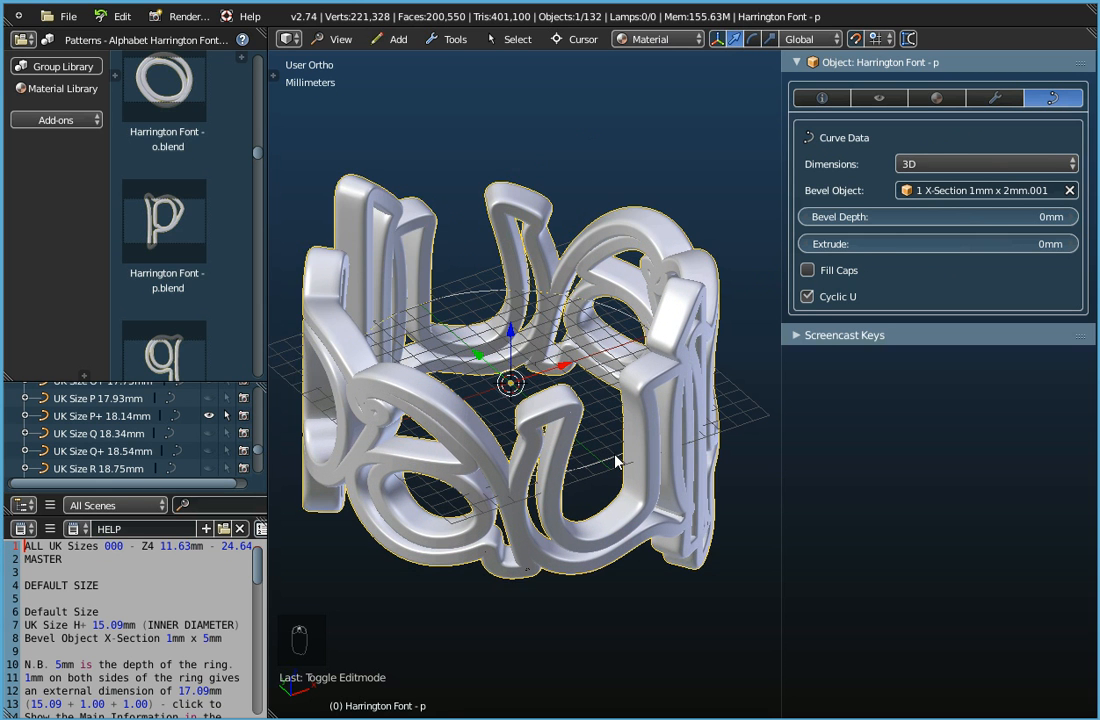
{"action": "left_click", "coordinate": [968, 190]}
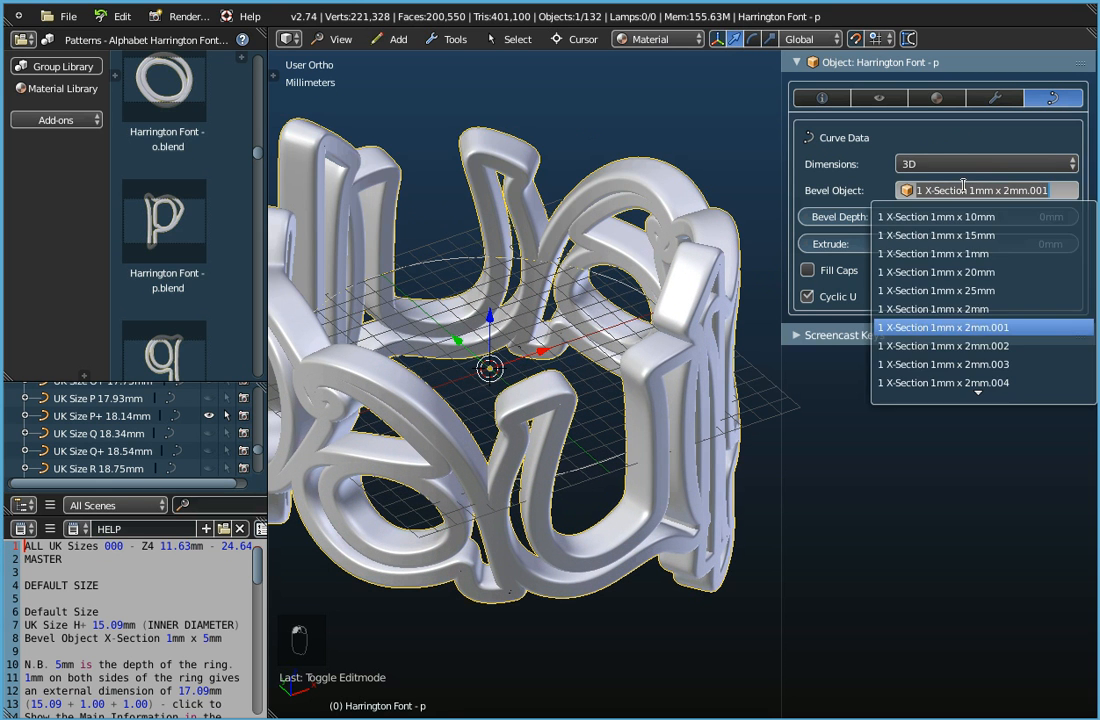
{"action": "scroll", "coordinate": [945, 347], "scroll_direction": "down", "scroll_amount": 4}
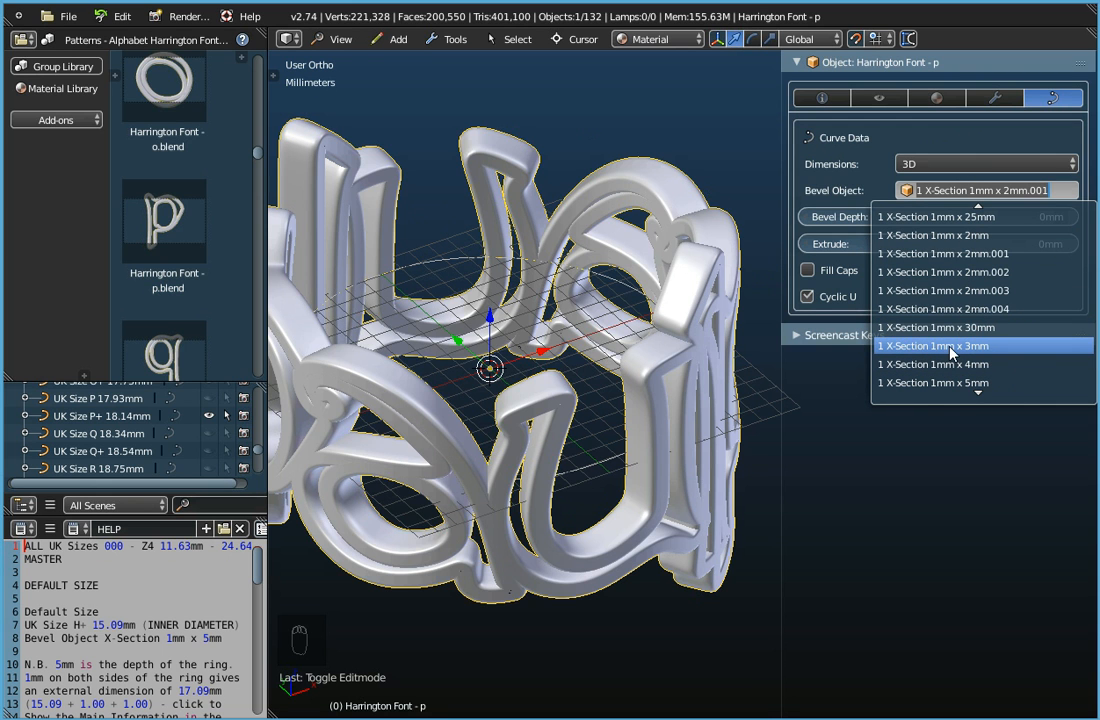
{"action": "left_click", "coordinate": [950, 347]}
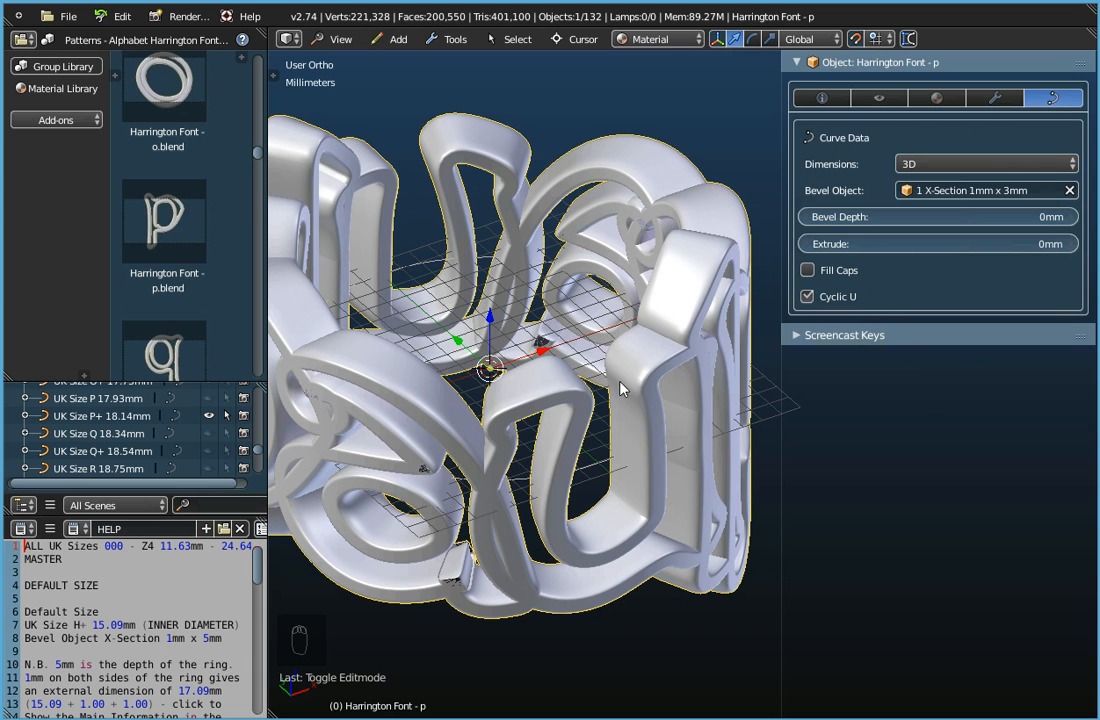
{"action": "middle_click_drag", "start_coordinate": [650, 423], "coordinate": [516, 443]}
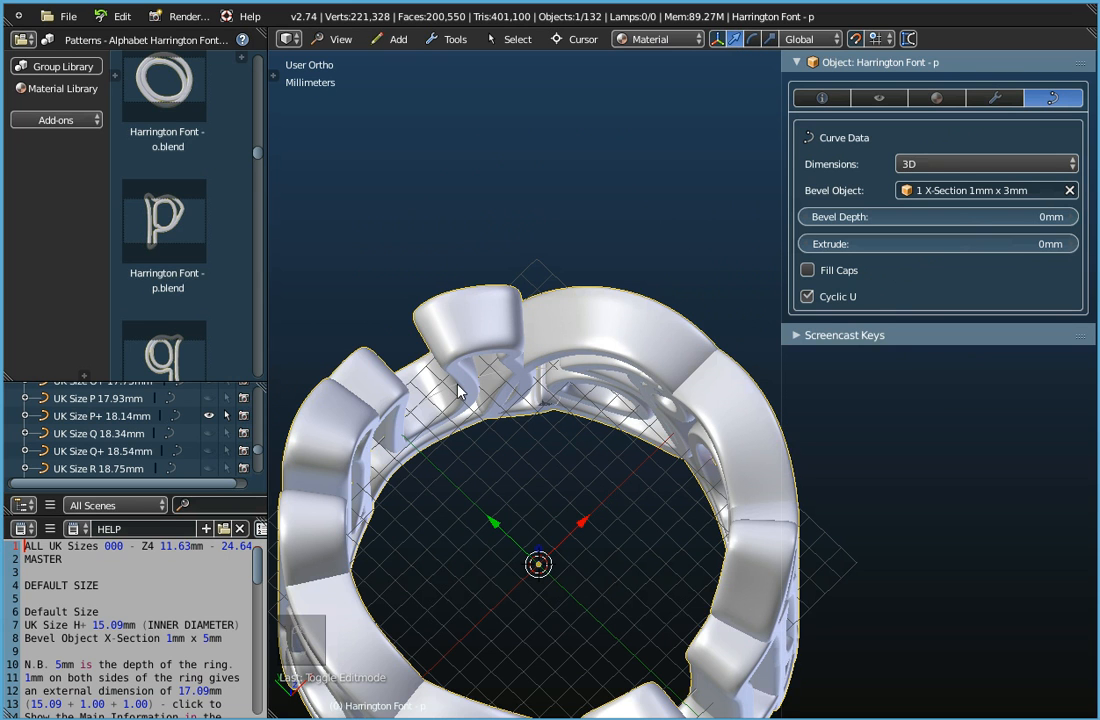
- Set the ring lettering's Bevel Object to 1 X-Section 1mm x 2mm and inspect the ring from above and the side
{"action": "left_click", "coordinate": [975, 190]}
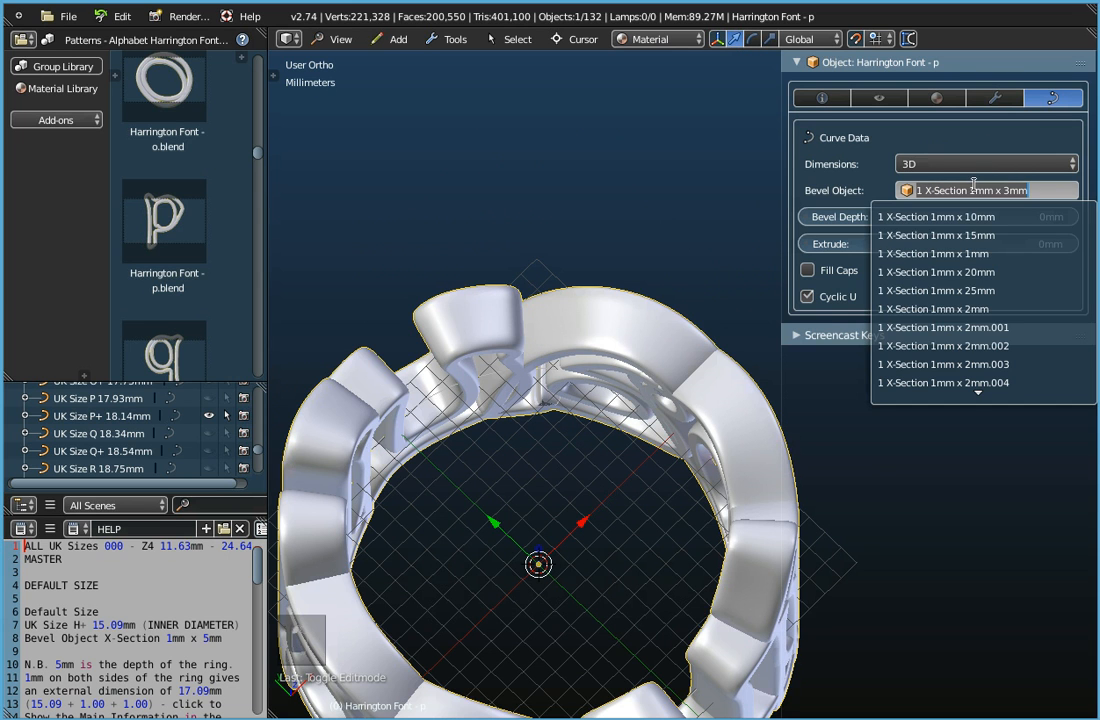
{"action": "left_click", "coordinate": [921, 306]}
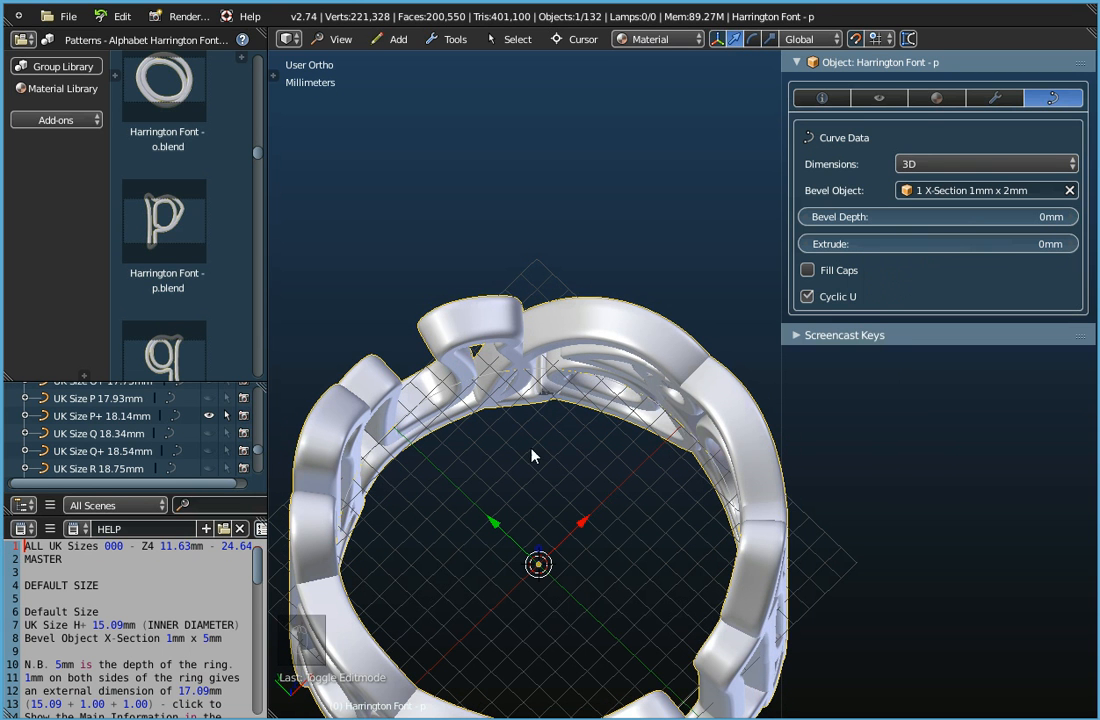
{"action": "scroll", "coordinate": [471, 383], "scroll_direction": "up", "scroll_amount": 2}
{"action": "scroll", "coordinate": [471, 381], "scroll_direction": "up", "scroll_amount": 1}
{"action": "scroll", "coordinate": [471, 381], "scroll_direction": "down", "scroll_amount": 3}
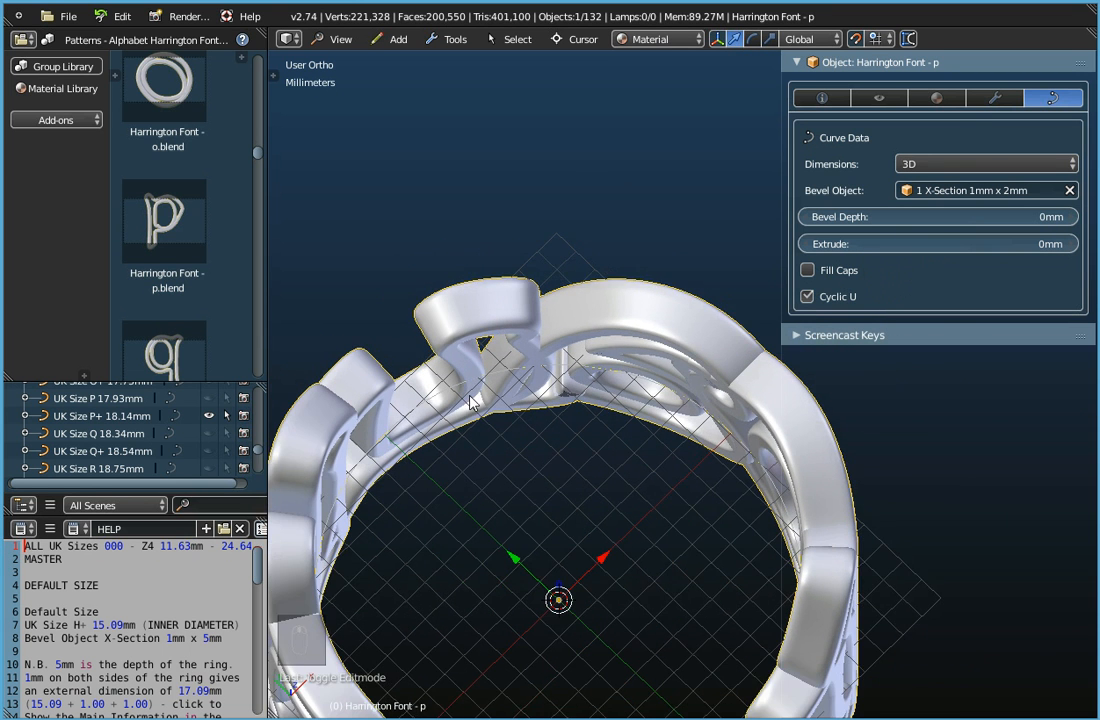
{"action": "middle_click_drag", "start_coordinate": [543, 516], "coordinate": [566, 444]}
{"action": "scroll", "coordinate": [590, 452], "scroll_direction": "down", "scroll_amount": 1}
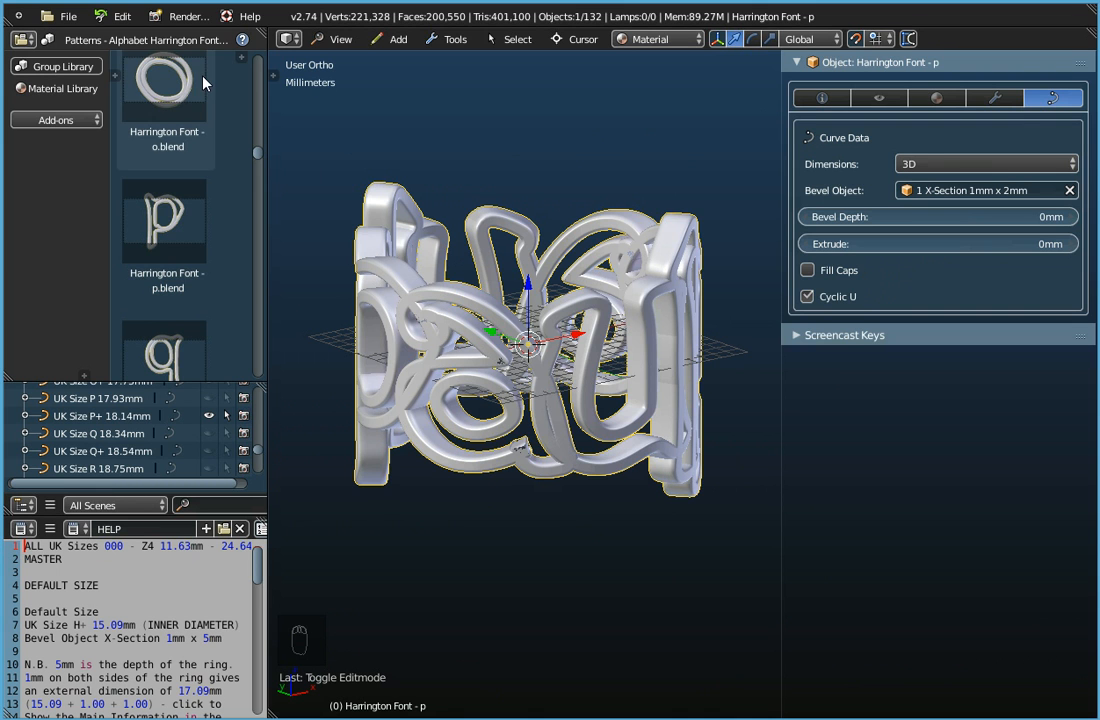
- Export the ring as a Wavefront OBJ to the Desktop, with a file name combining "Ring", the person's first name and "18.14mm"
{"action": "left_click", "coordinate": [68, 17]}
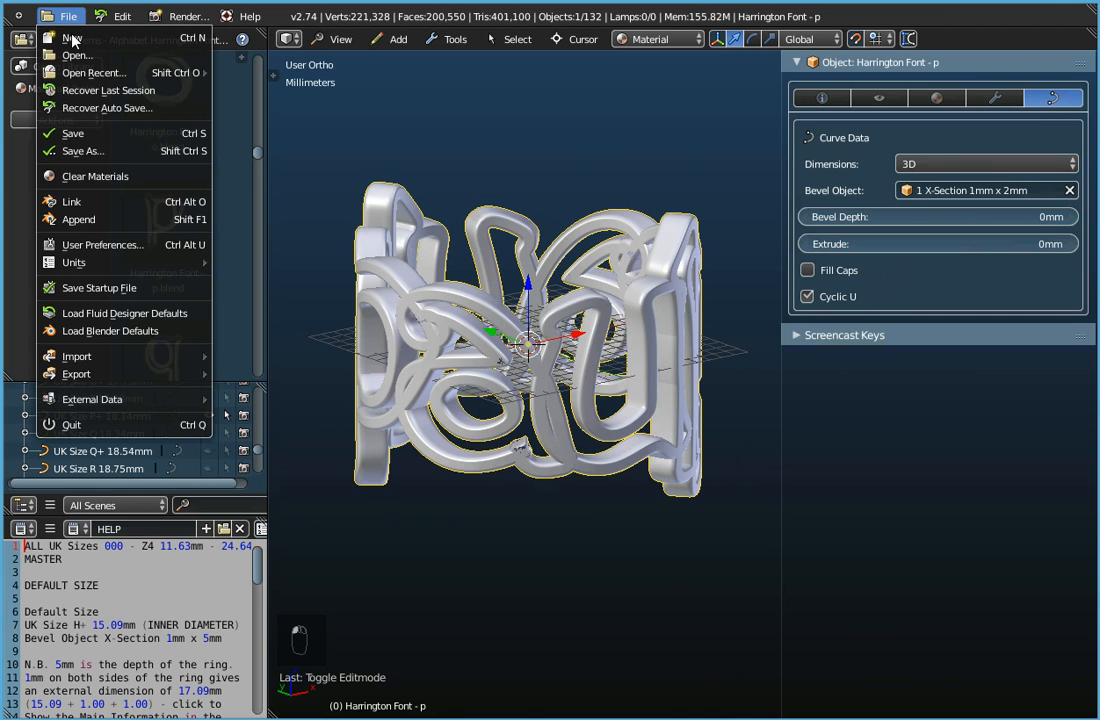
{"action": "mouse_move", "coordinate": [86, 379]}
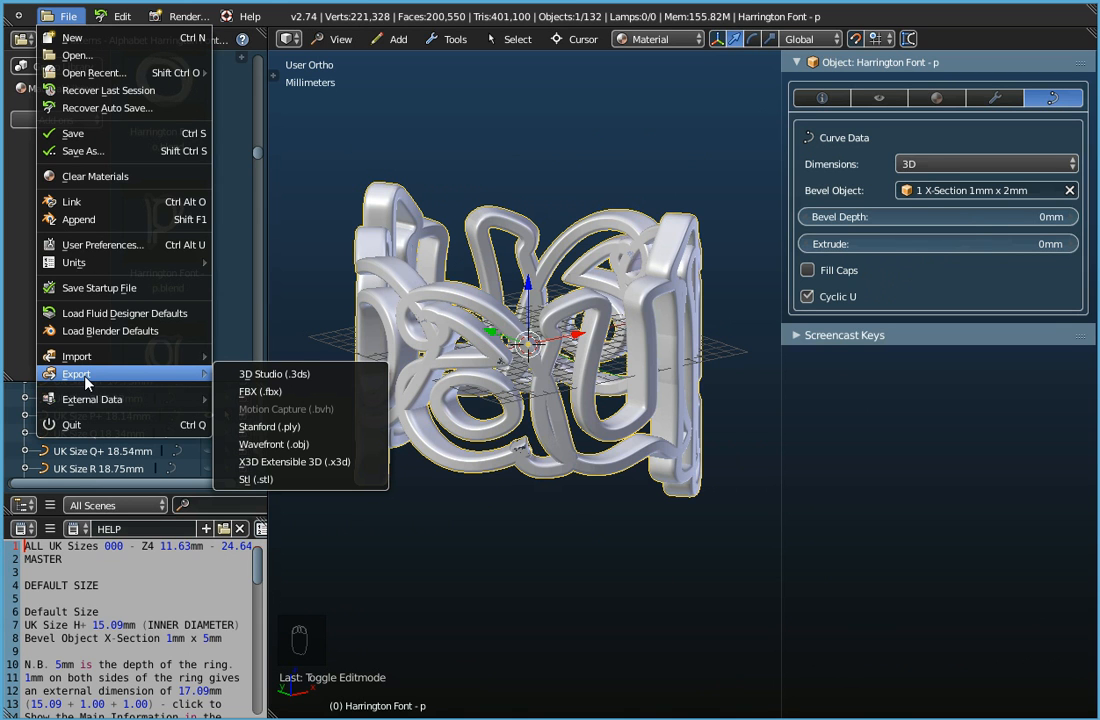
{"action": "left_click", "coordinate": [280, 446]}
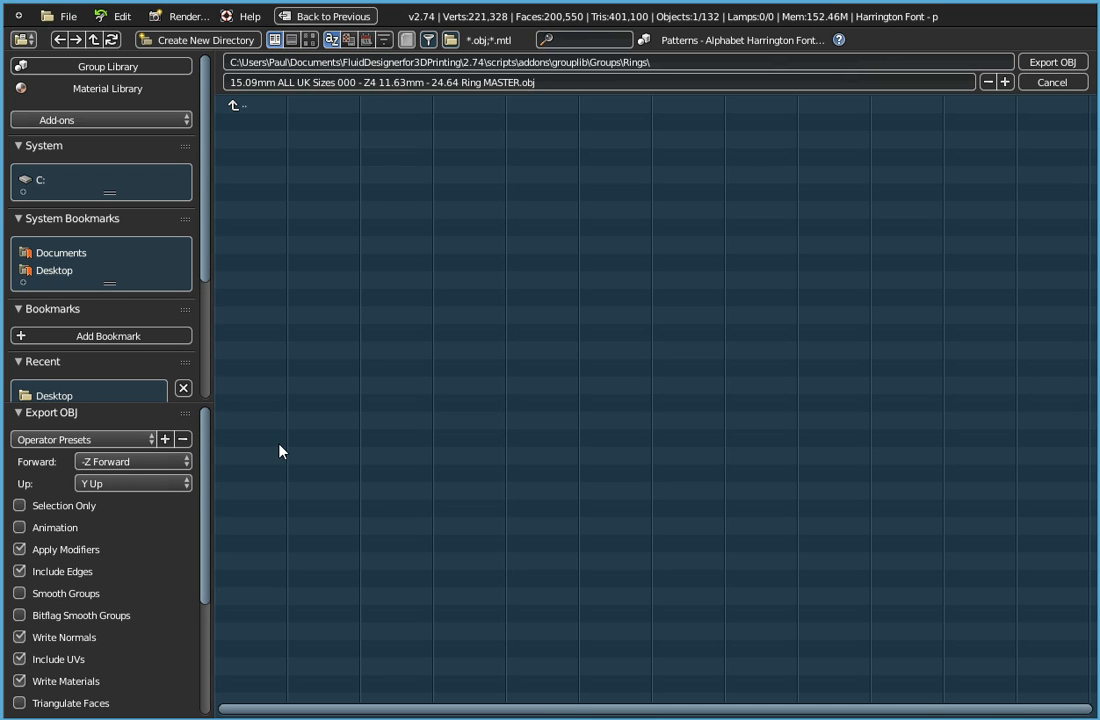
{"action": "left_click", "coordinate": [60, 271]}
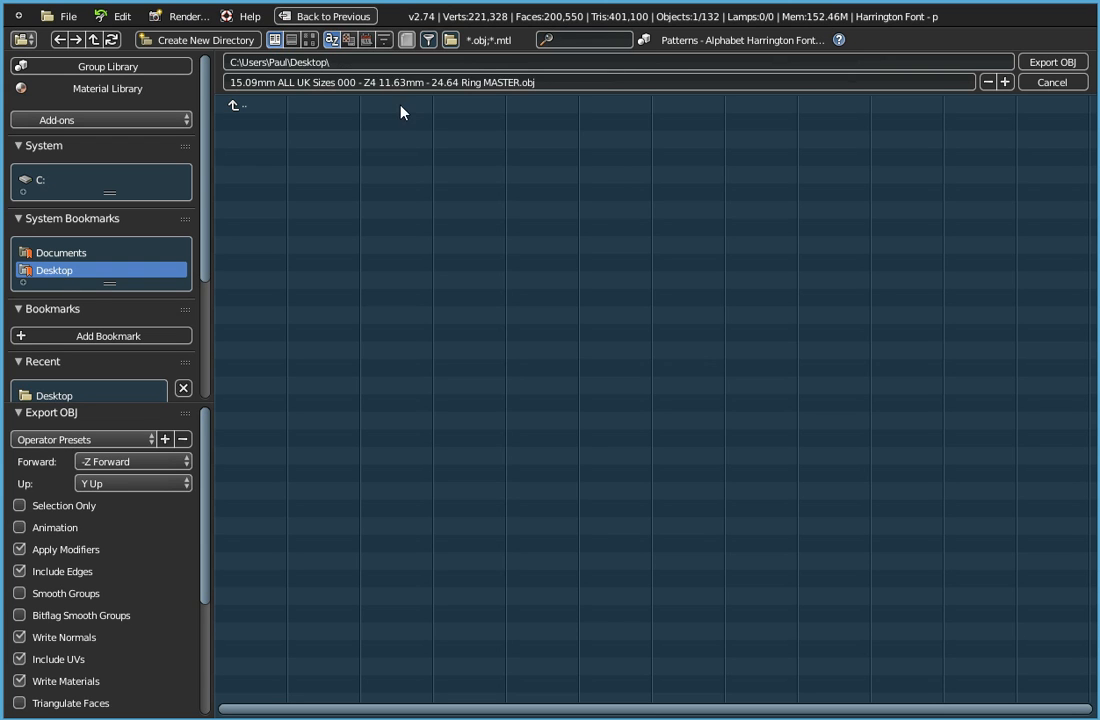
{"action": "left_click", "coordinate": [505, 82]}
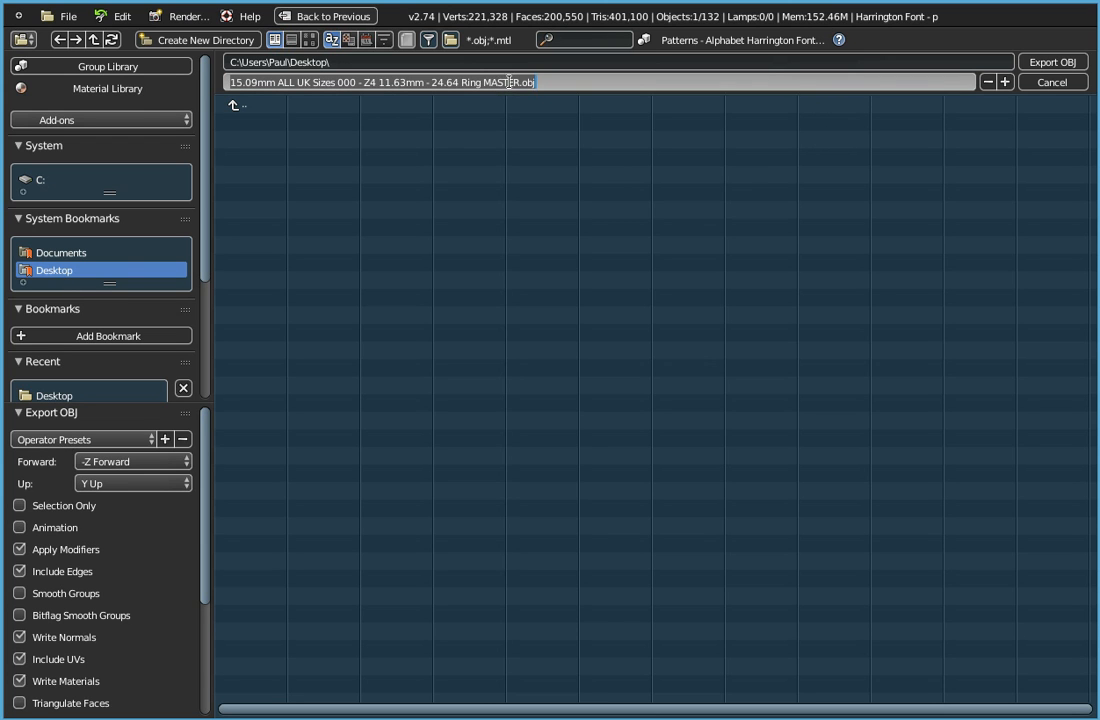
{"action": "left_click_drag", "start_coordinate": [517, 82], "coordinate": [226, 82]}
{"action": "type", "text": "Ri8"}
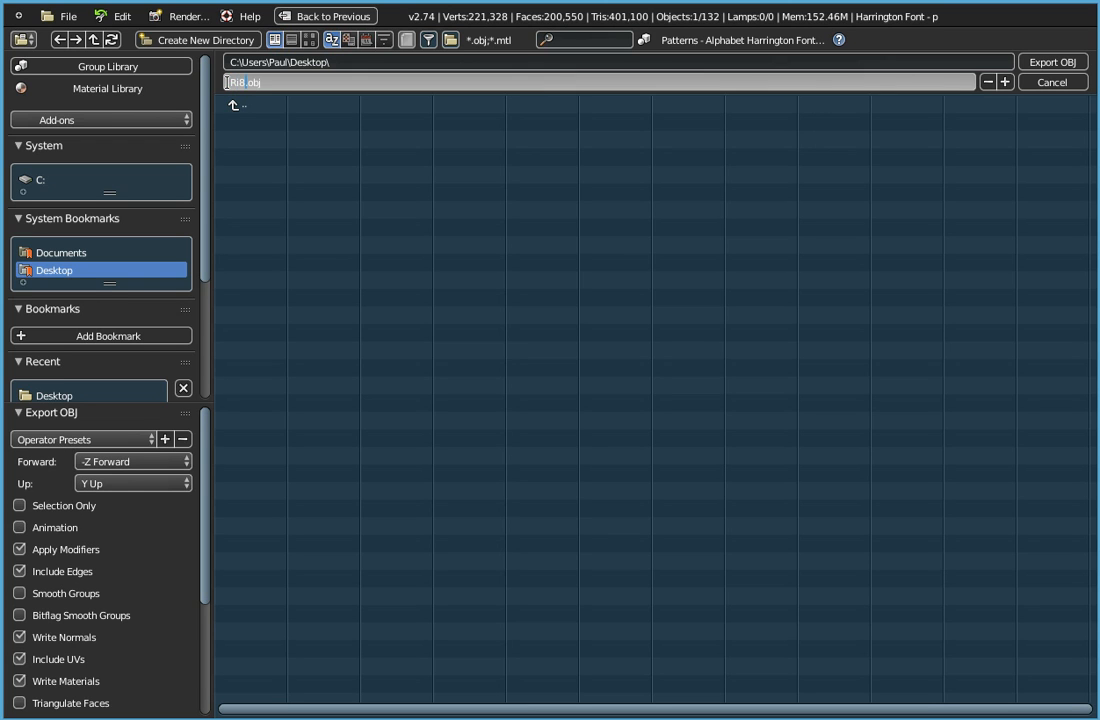
{"action": "key", "text": "BackSpace"}
{"action": "type", "text": "ng Paul 18.14mm"}
{"action": "key", "text": "Return"}
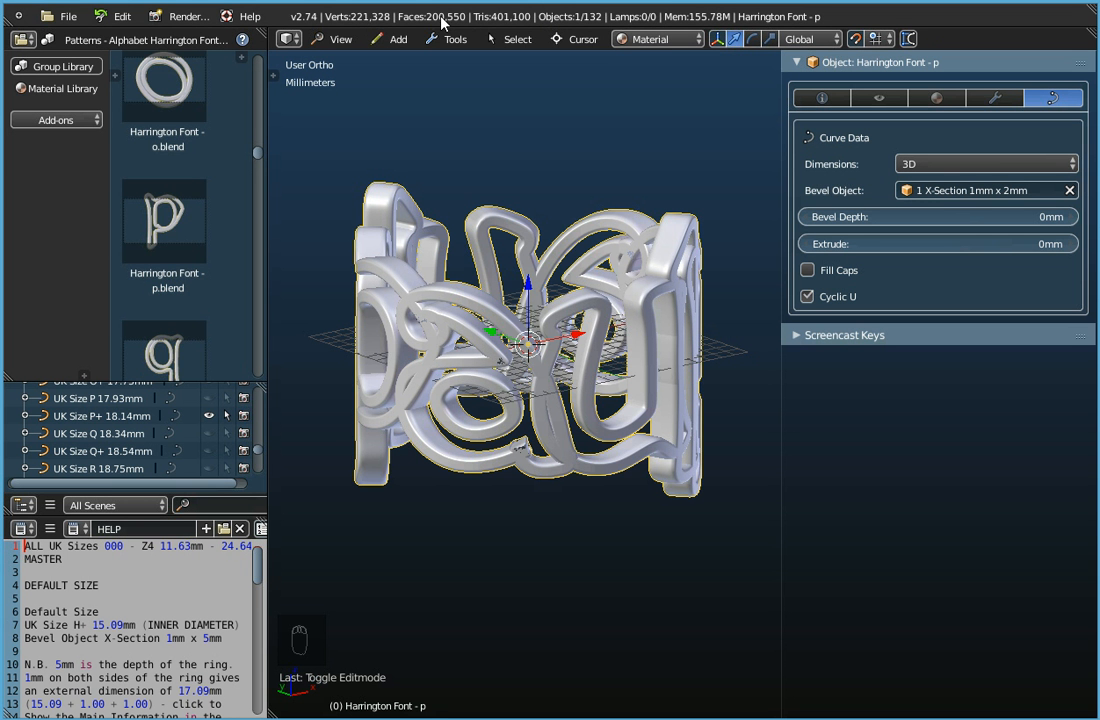
{"action": "scroll", "coordinate": [547, 276], "scroll_direction": "up", "scroll_amount": 4}
{"action": "scroll", "coordinate": [560, 300], "scroll_direction": "down", "scroll_amount": 2}
{"action": "mouse_move", "coordinate": [573, 330]}
{"action": "middle_mouse_down"}
{"action": "mouse_move", "coordinate": [577, 397]}
{"action": "mouse_move", "coordinate": [579, 310]}
{"action": "middle_mouse_up"}
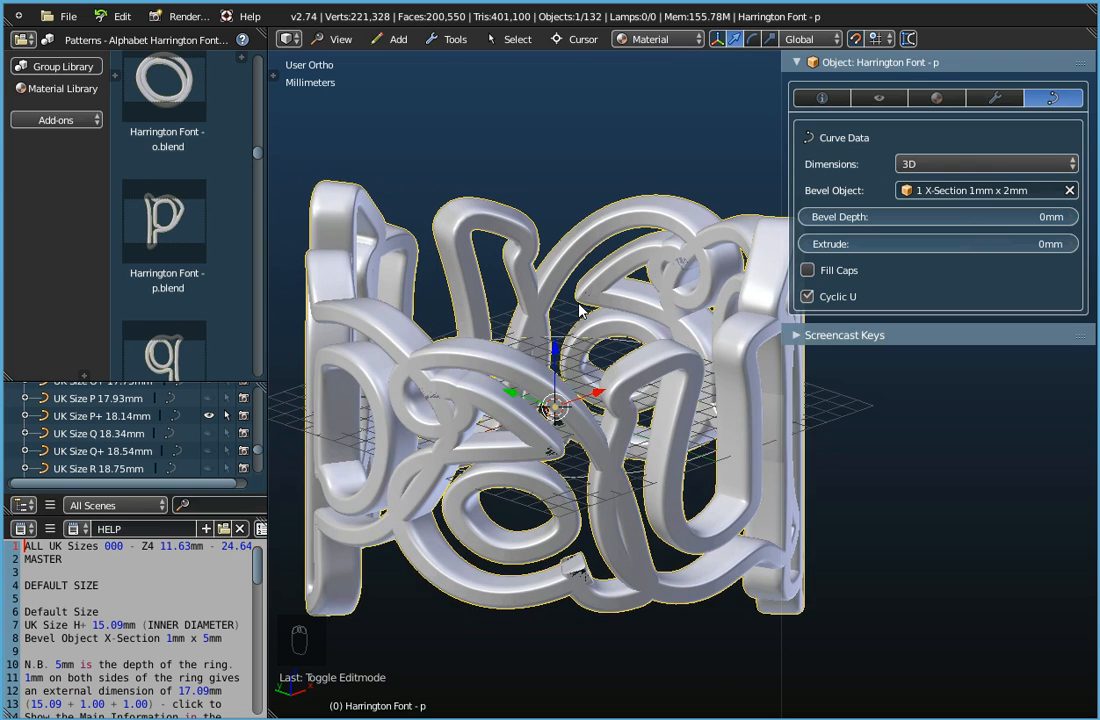
{"action": "scroll", "coordinate": [579, 310], "scroll_direction": "down", "scroll_amount": 1}
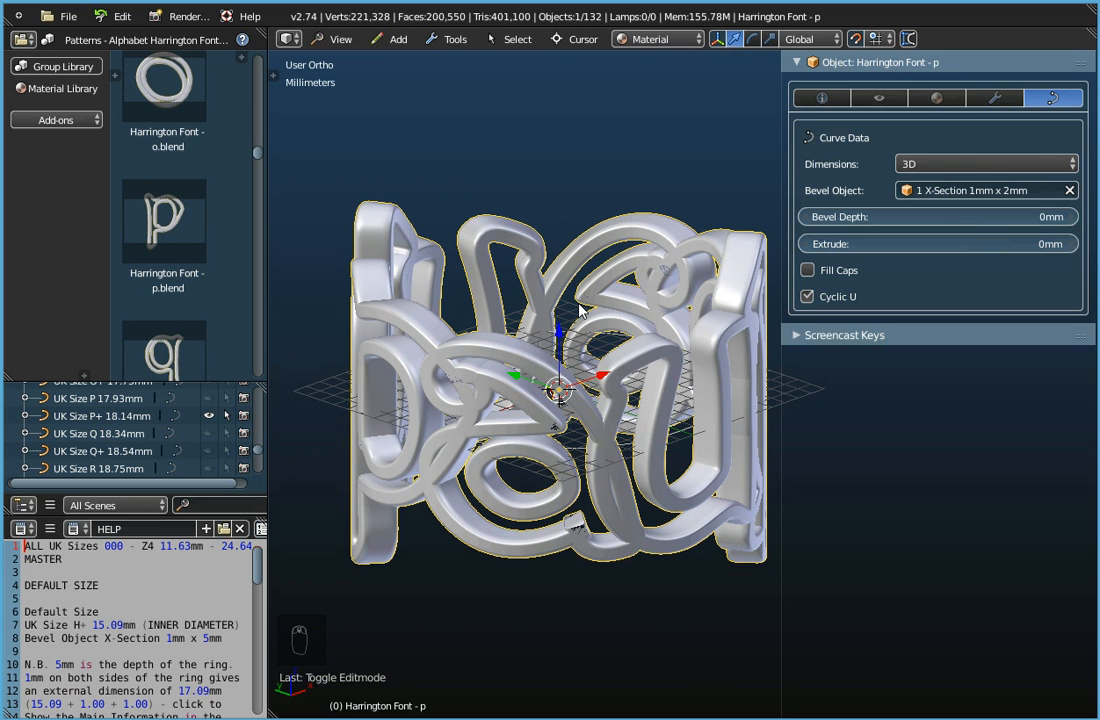